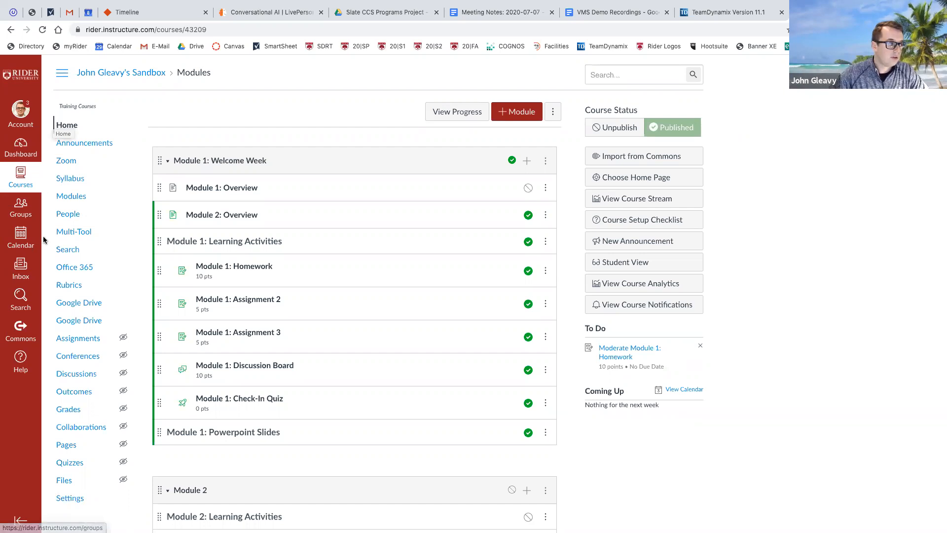
Go from the course's Settings Course Details to the Navigation tab listing enabled and hidden menu items
left_click(69, 502)
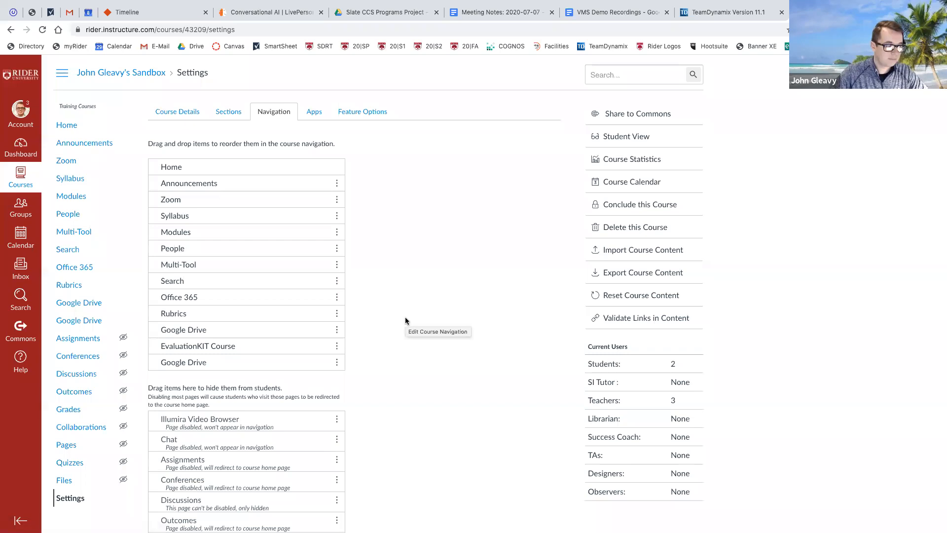
scroll(405, 333, "down", 3)
scroll(405, 321, "up", 3)
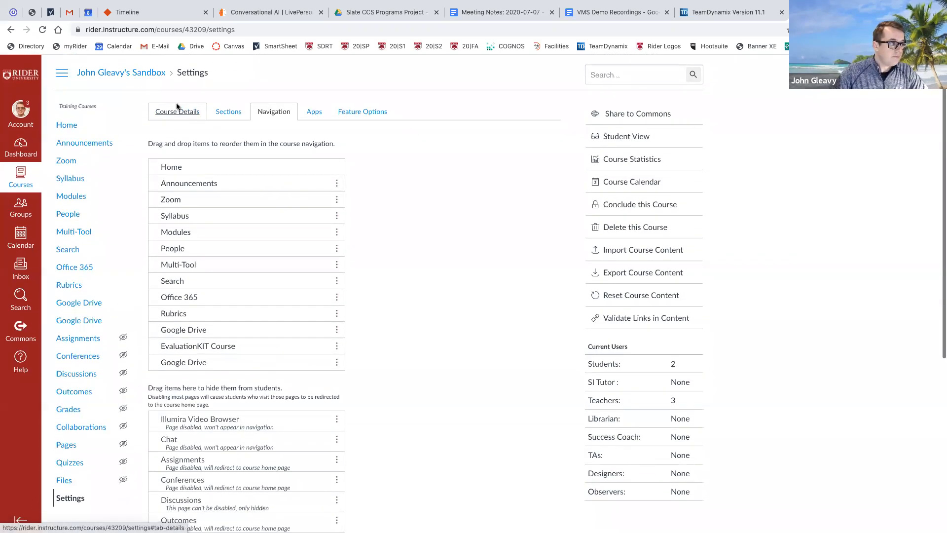
left_click(176, 111)
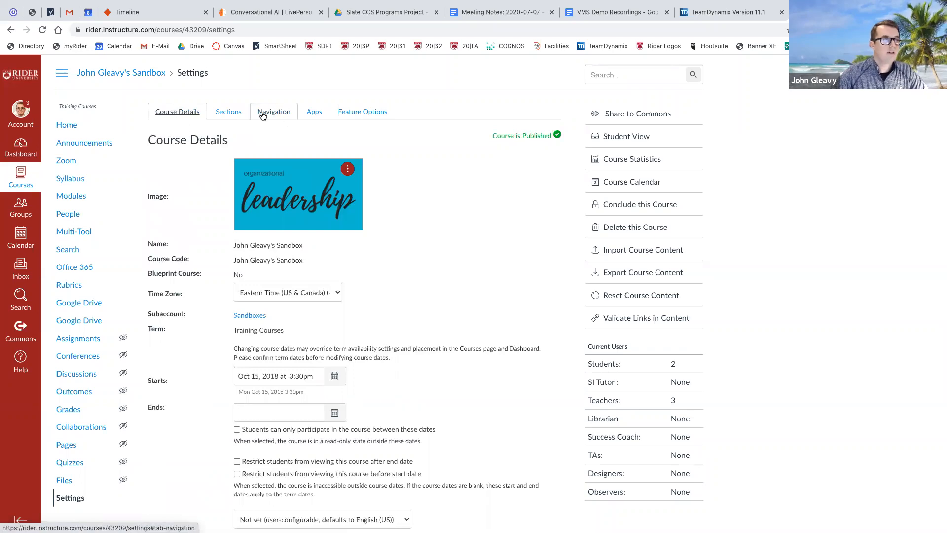
left_click(282, 110)
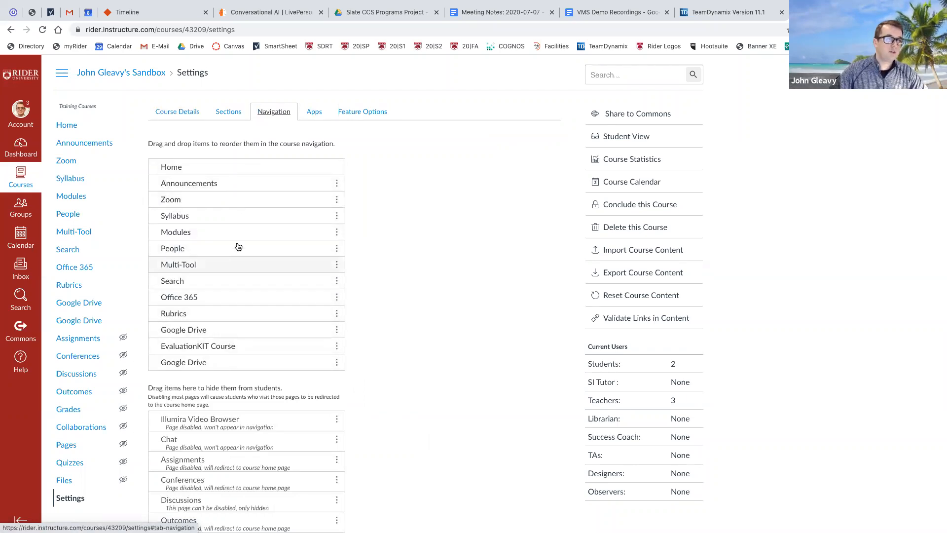
Enable Illumira Video Browser, move it above Rubrics, save the navigation, and open it
scroll(242, 169, "down", 3)
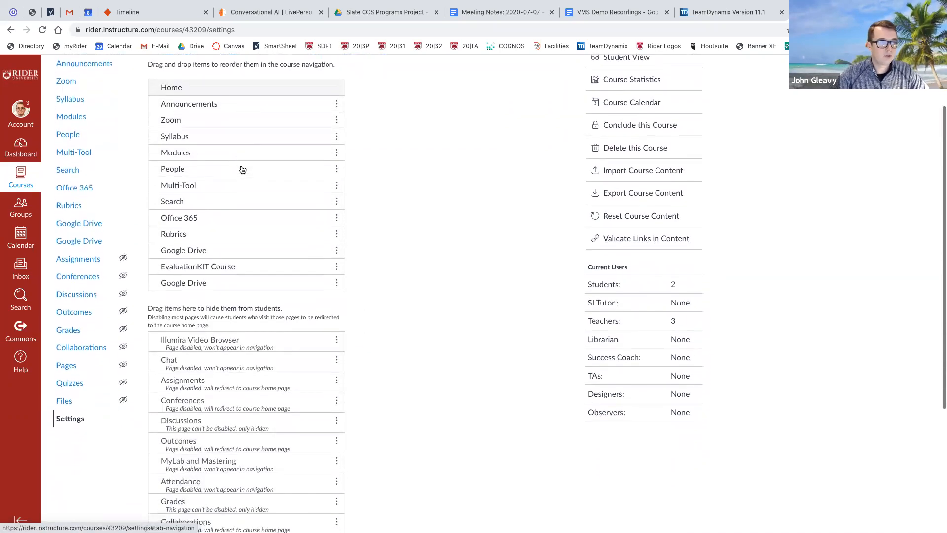
scroll(242, 170, "down", 2)
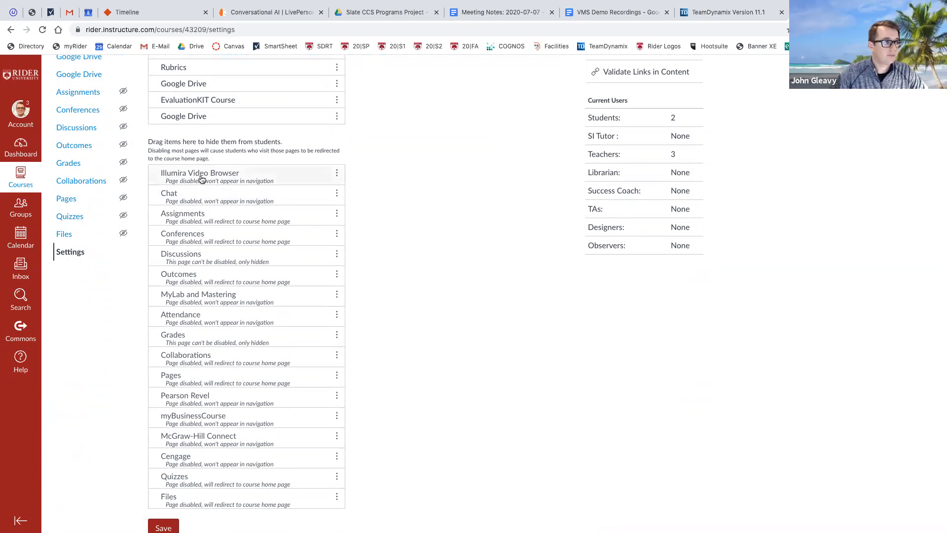
scroll(197, 176, "up", 1)
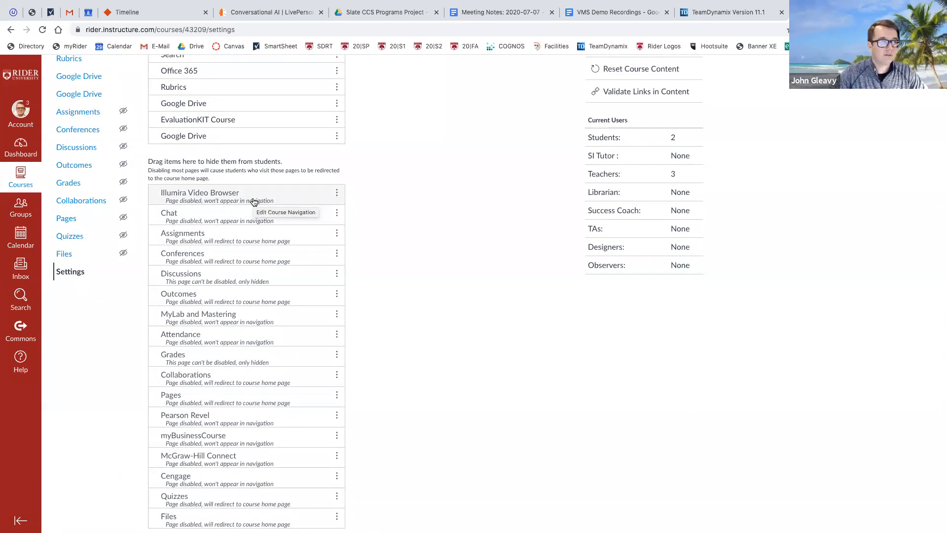
left_click(336, 194)
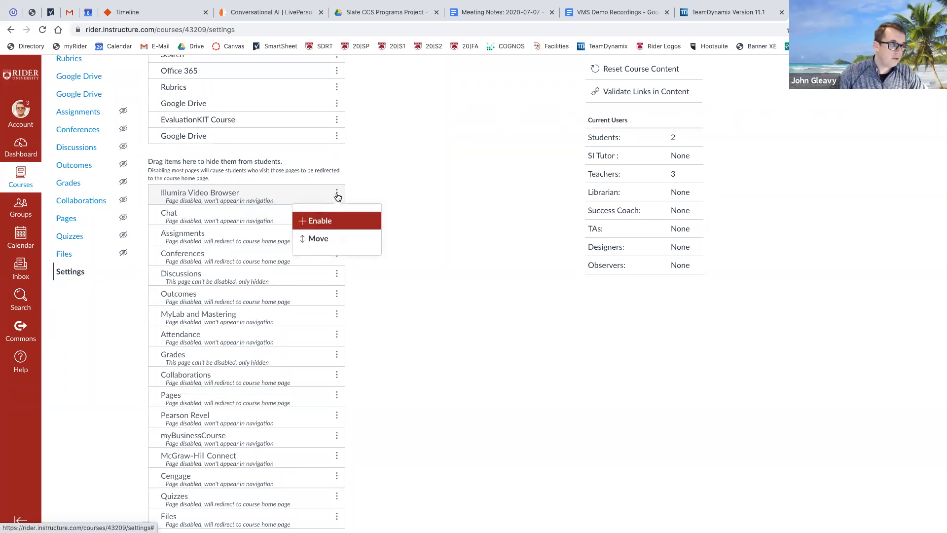
left_click(317, 225)
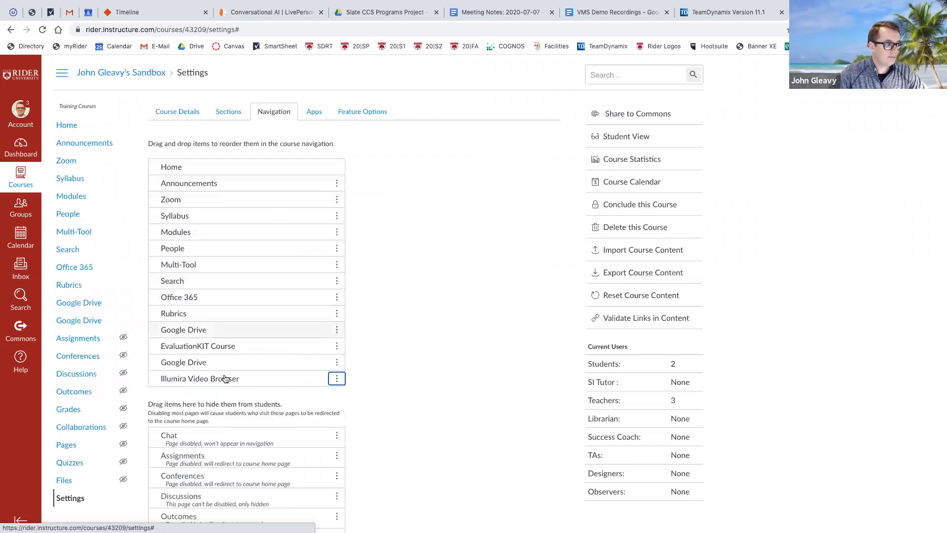
left_click_drag(226, 351, 217, 446)
scroll(409, 370, "down", 5)
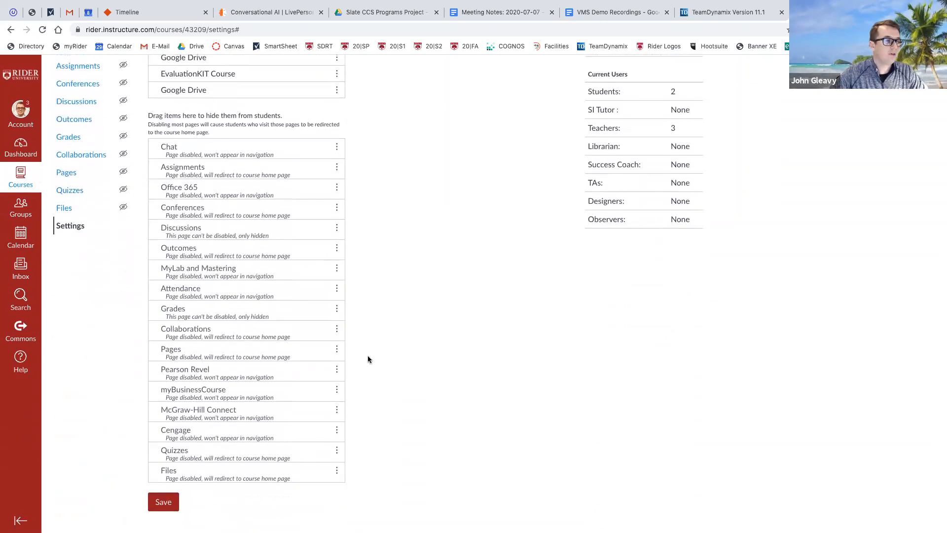
left_click(164, 501)
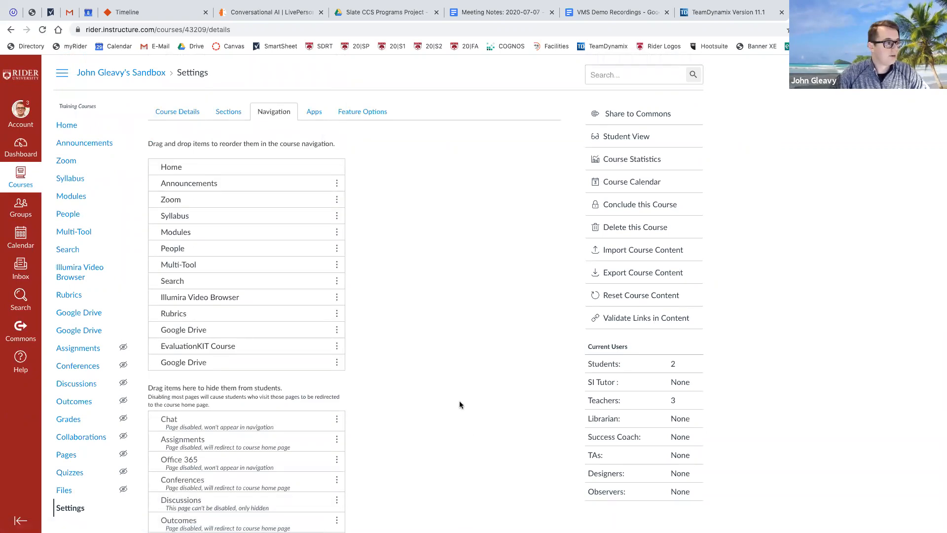
left_click(89, 275)
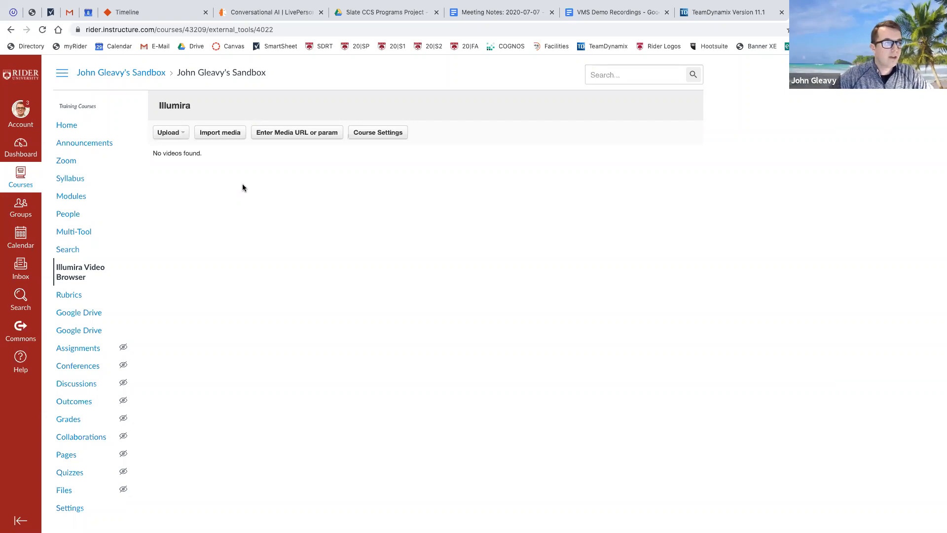
Open Illumira's course settings from the empty video browser
left_click(387, 135)
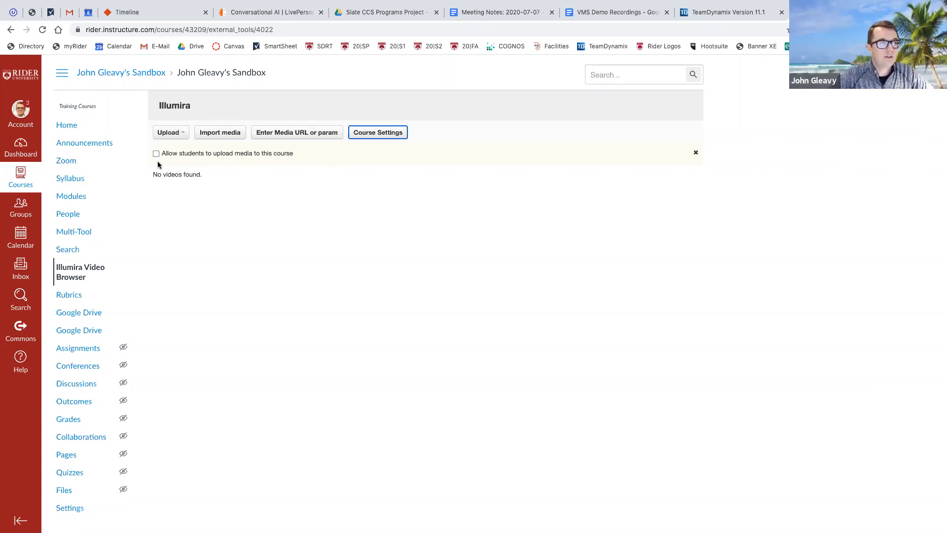
Check 'Allow students to upload media to this course' in Illumira's course settings
key("super+equal")
key("super+equal")
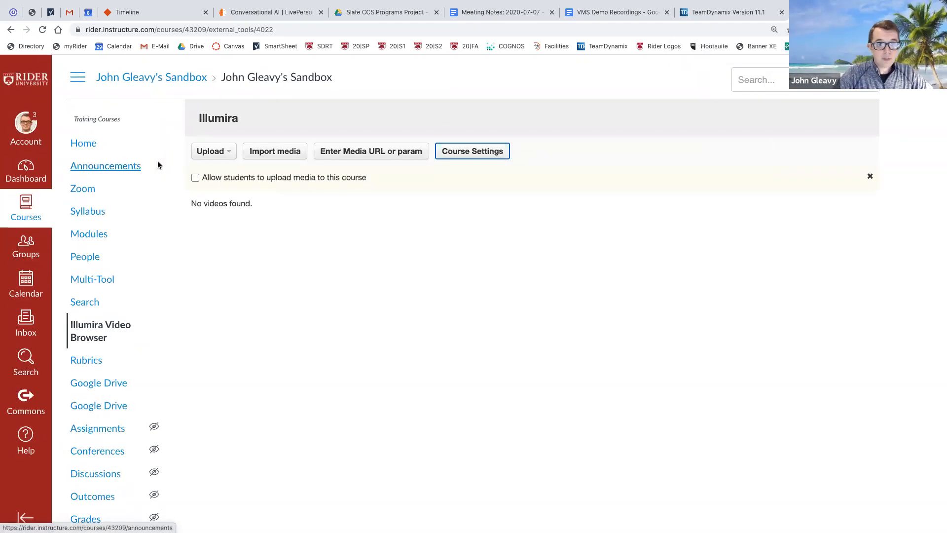
left_click(195, 178)
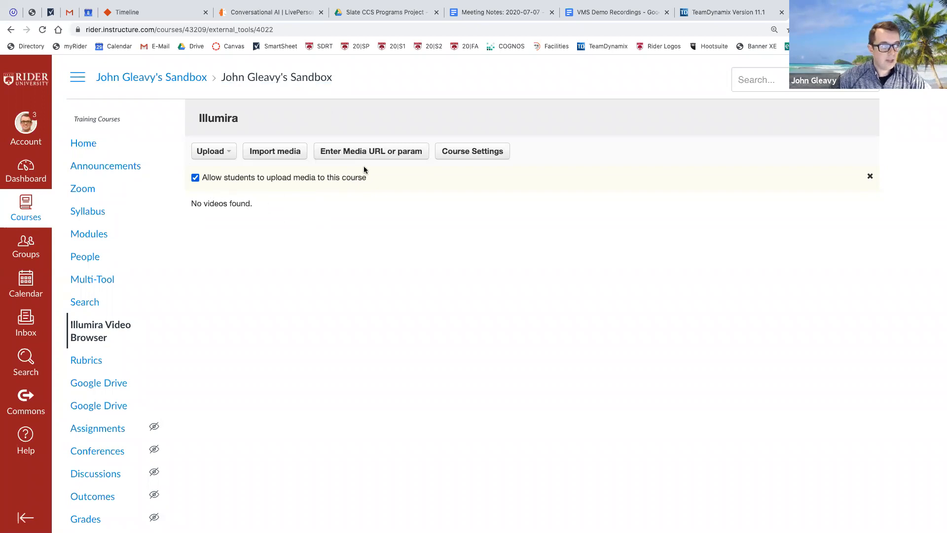
left_click(475, 158)
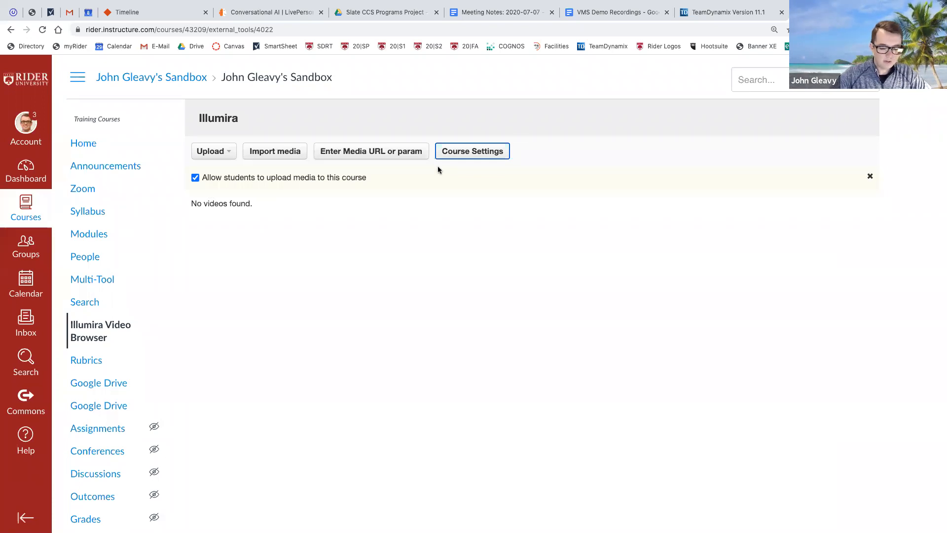
left_click(437, 242)
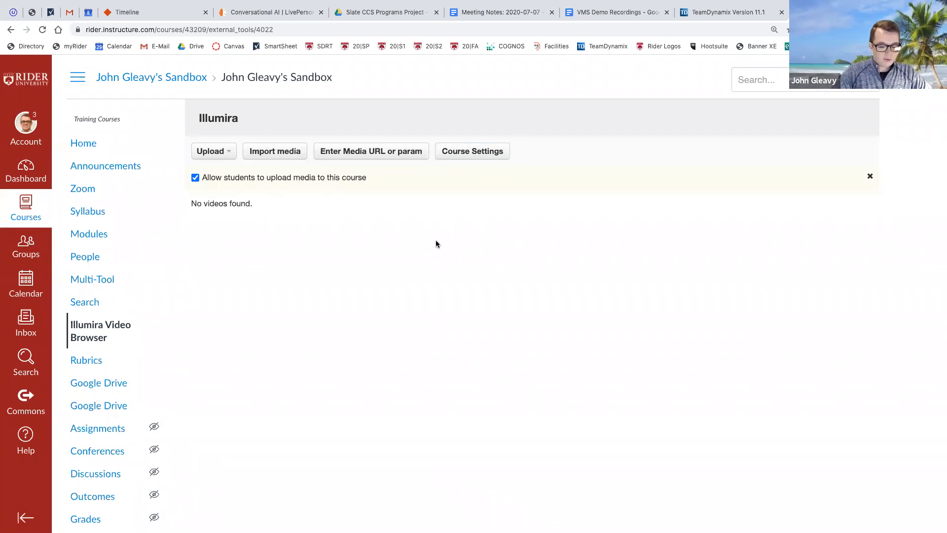
key("ctrl+minus")
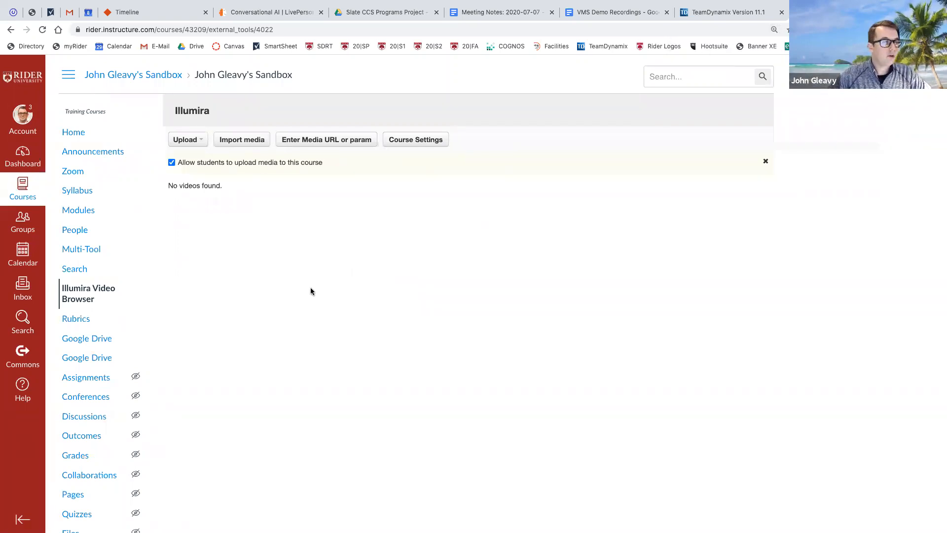
Choose Video or Audio from Illumira's Upload menu
left_click(193, 144)
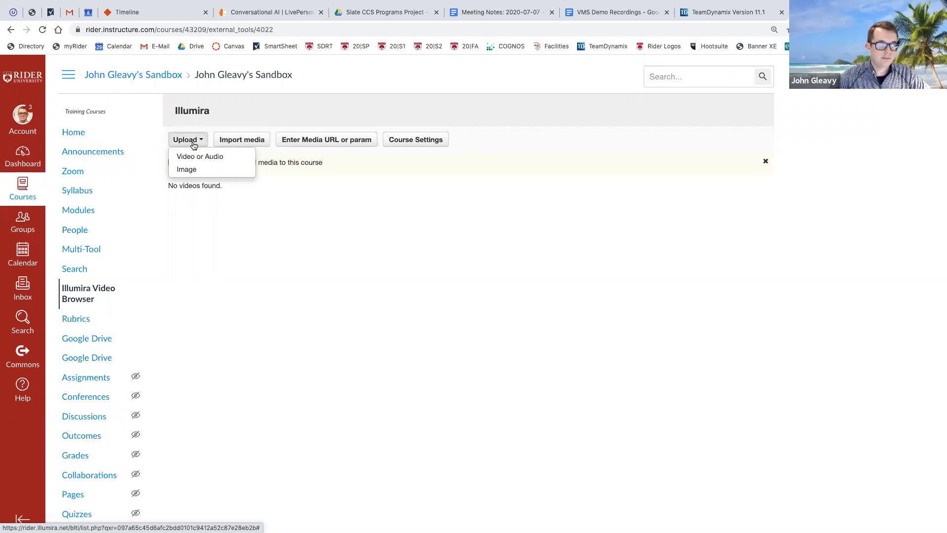
left_click(228, 161)
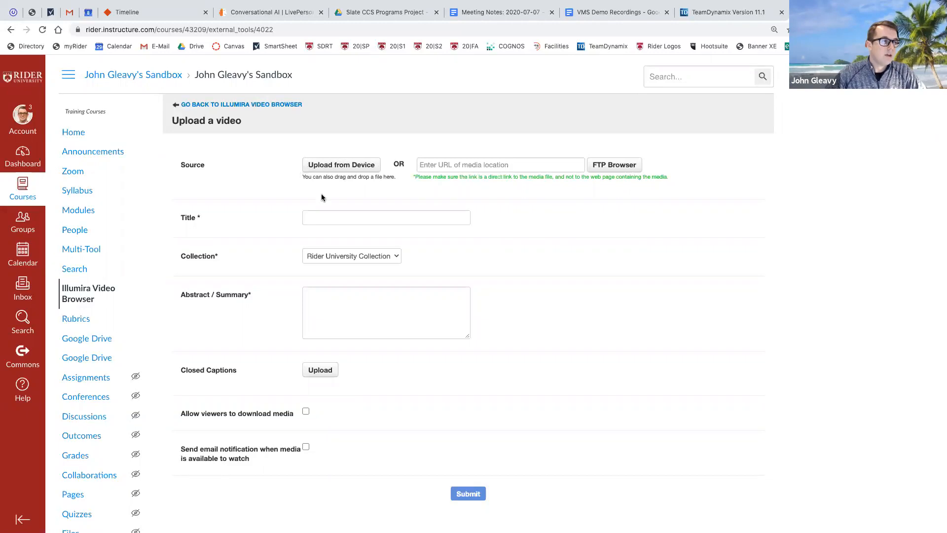
Upload Rider University Faculty Recording Studio.mp4 from the Desktop as a new video
left_click(336, 167)
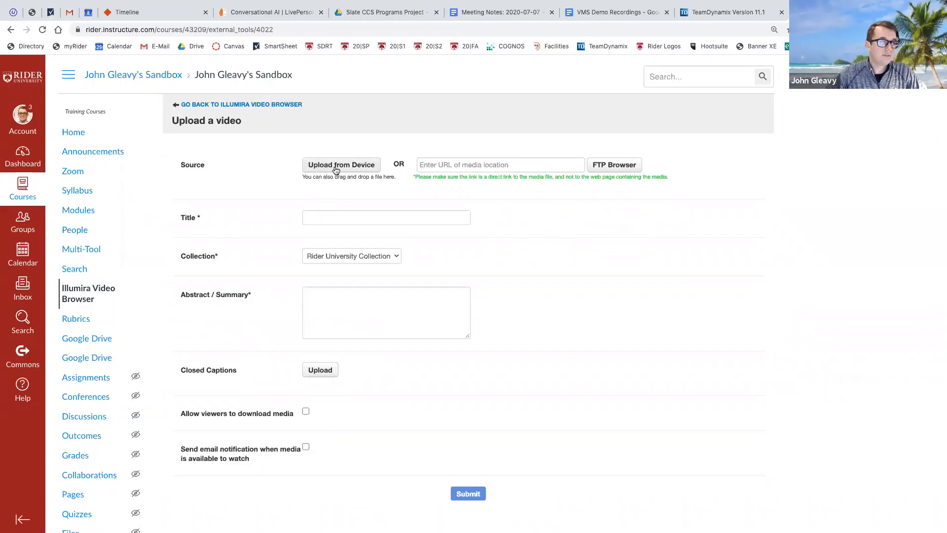
left_click(306, 40)
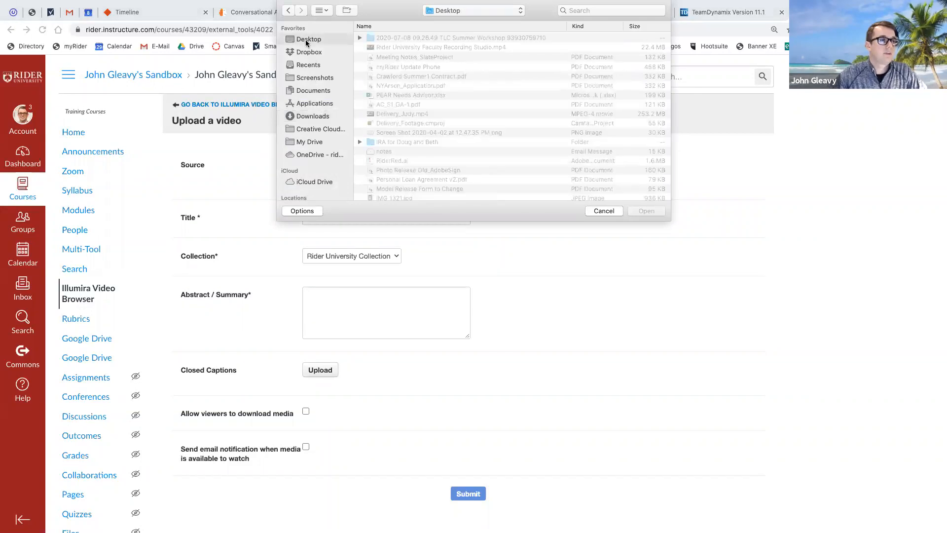
left_click(401, 48)
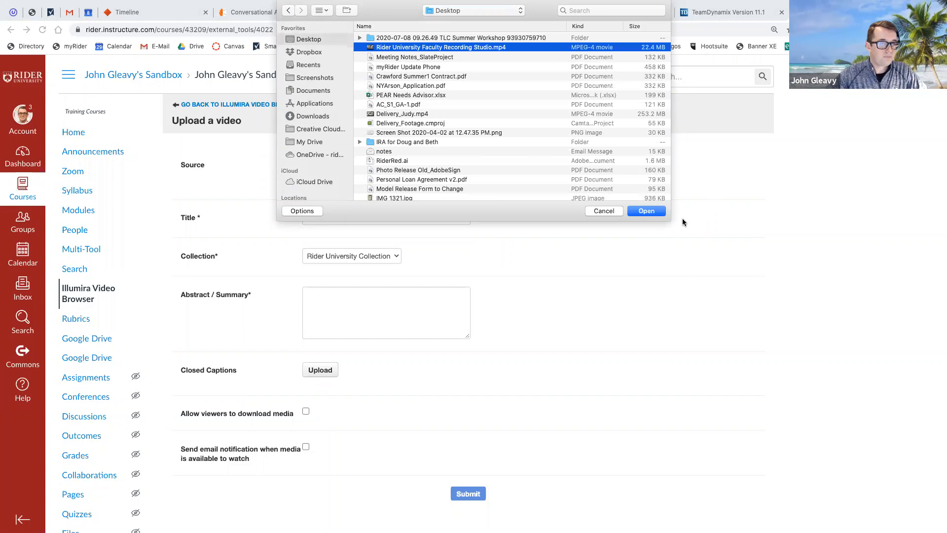
left_click(647, 211)
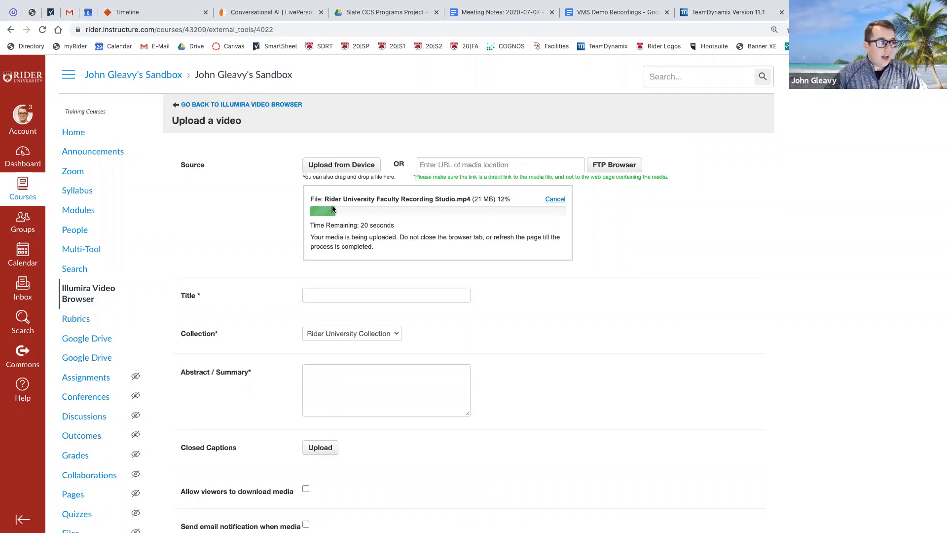
scroll(372, 286, "down", 3)
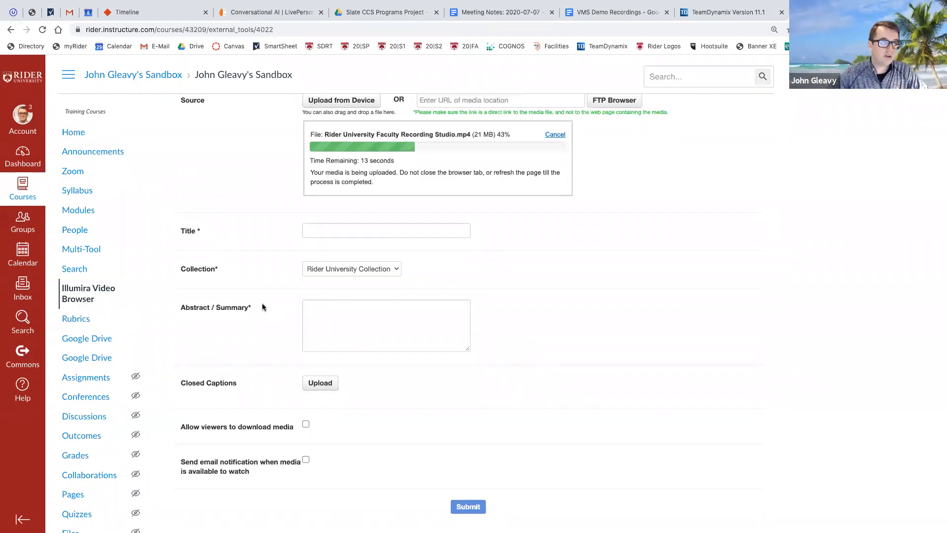
left_click(362, 231)
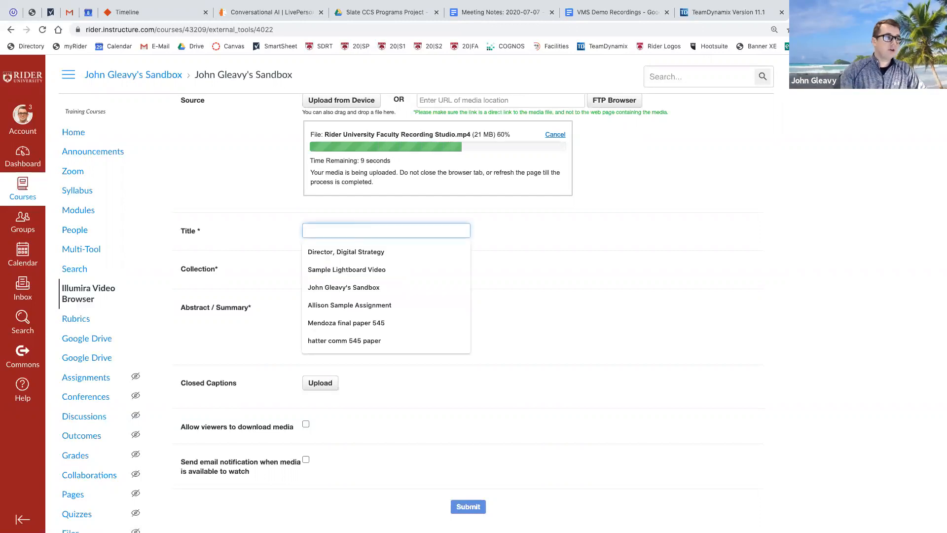
Title the video 'Rider Faculty Recording Studio Sample', correcting the 'Recroding' typo
type("D")
key("BackSpace")
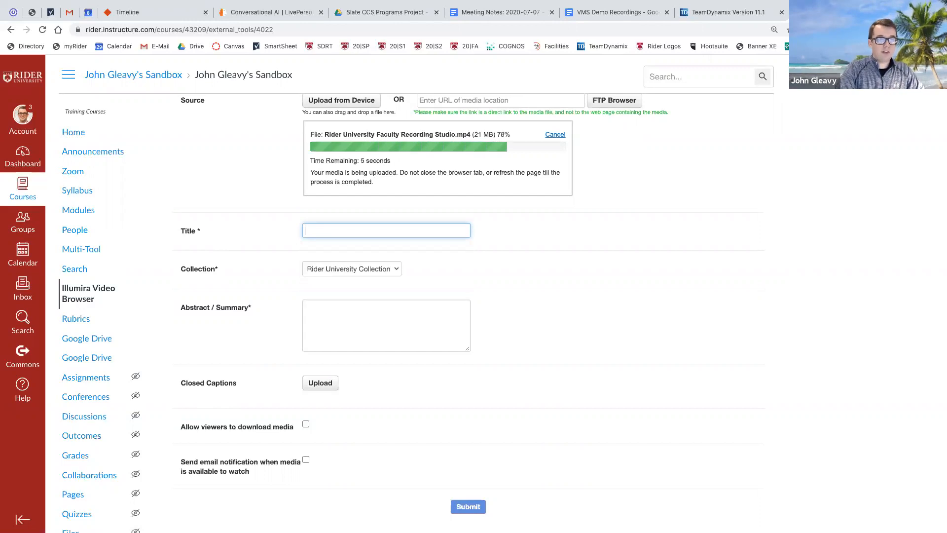
type("Rider Faculty Recroding S")
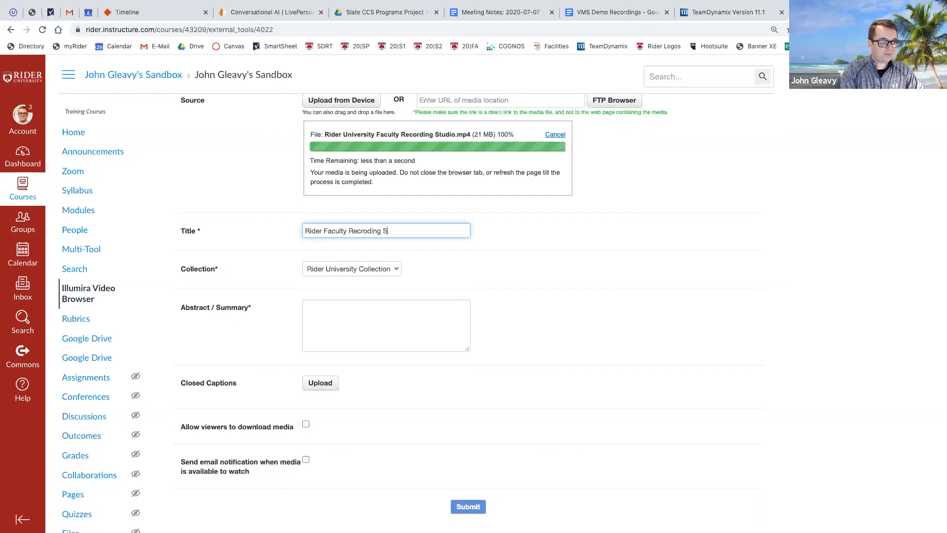
type("tudio Sample")
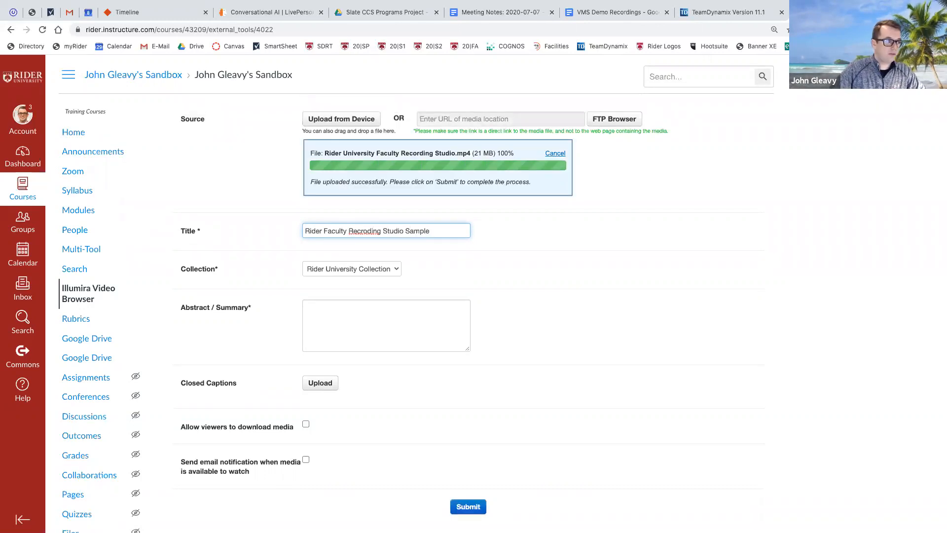
double_click(353, 231)
type("Recording")
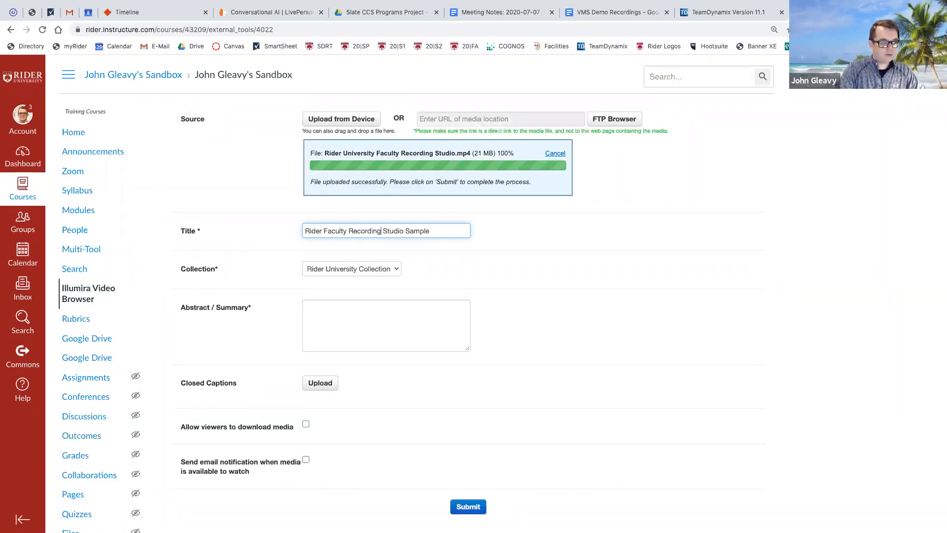
left_click_drag(442, 229, 301, 231)
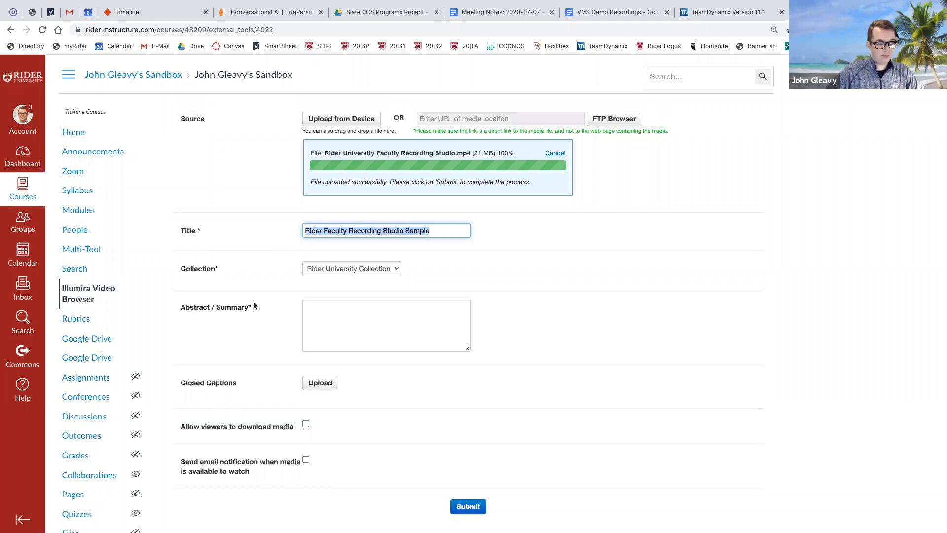
Copy the title into the Abstract/Summary field
left_click(323, 309)
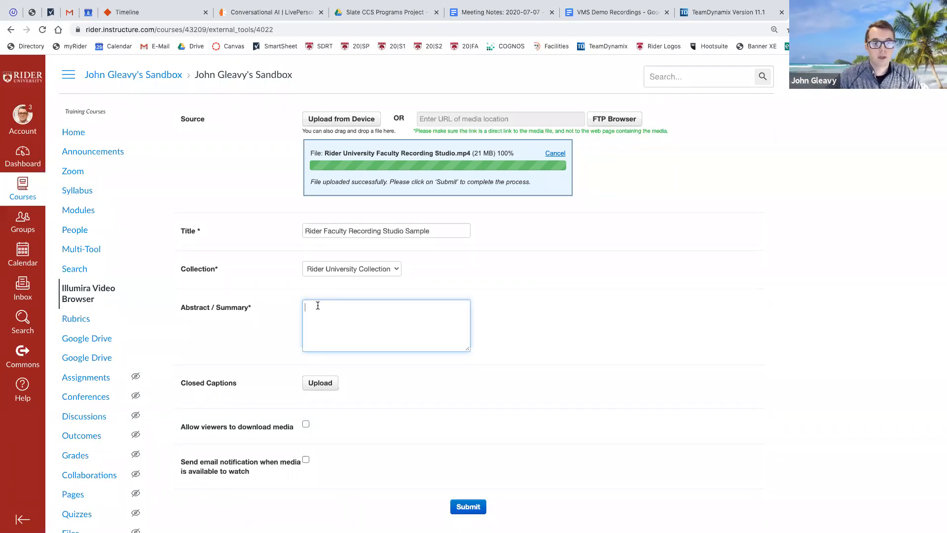
left_click_drag(428, 226, 303, 230)
right_click(314, 229)
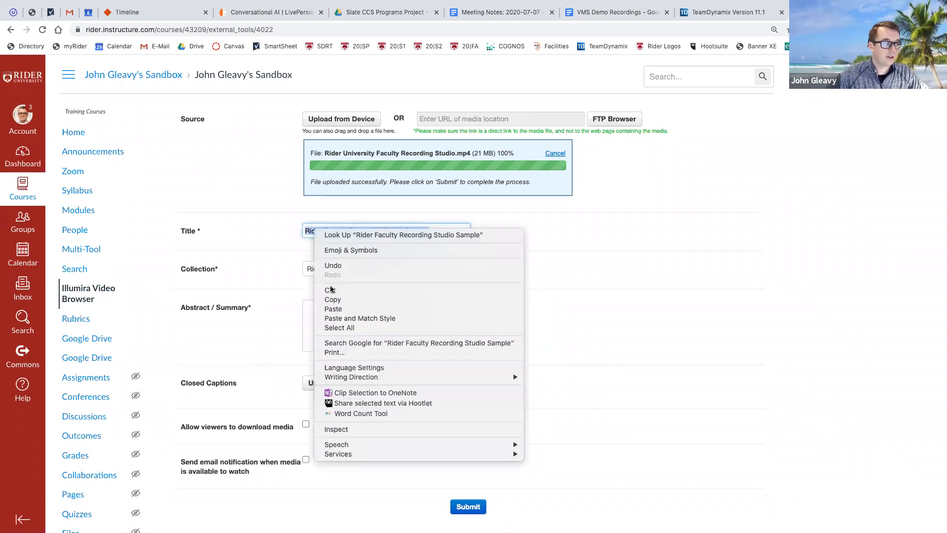
left_click(332, 300)
right_click(319, 309)
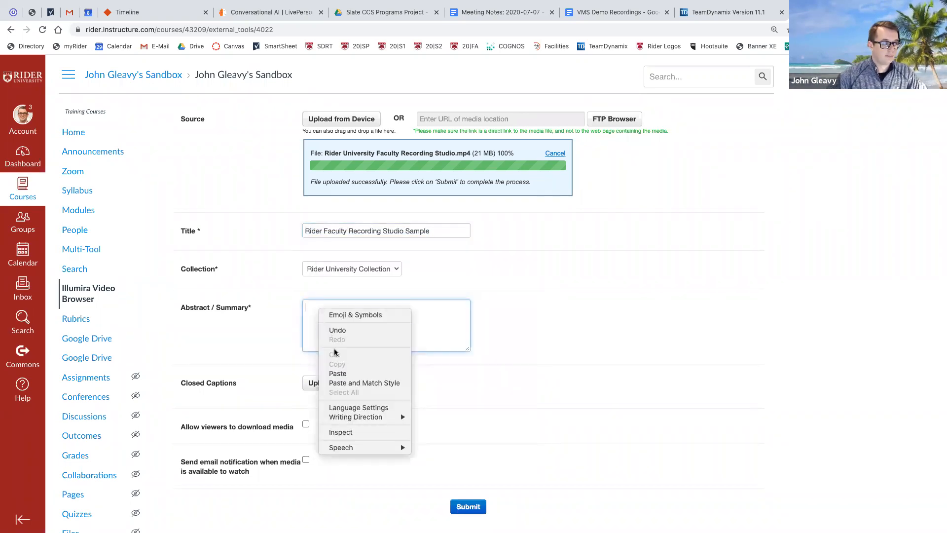
left_click(342, 372)
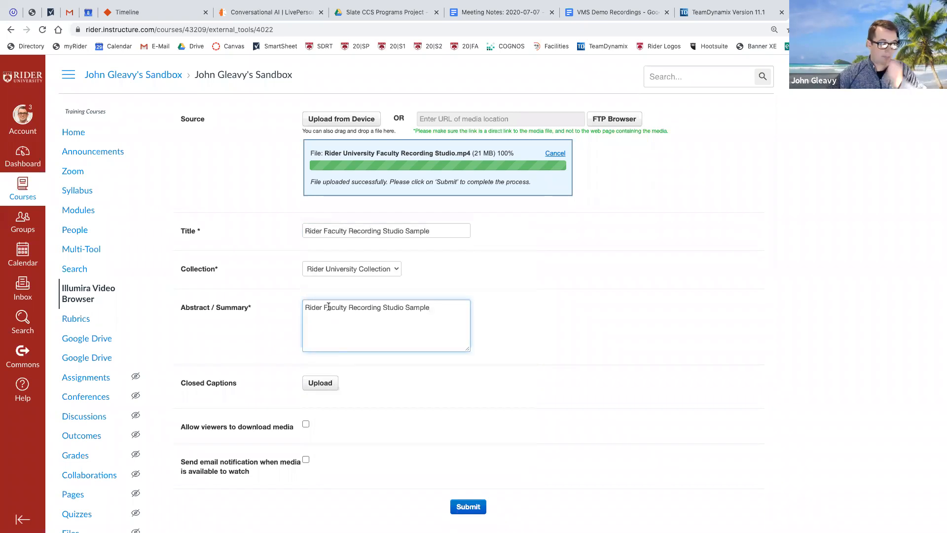
Keep Rider University Collection and leave 'Allow viewers to download media' unchecked
left_click(355, 270)
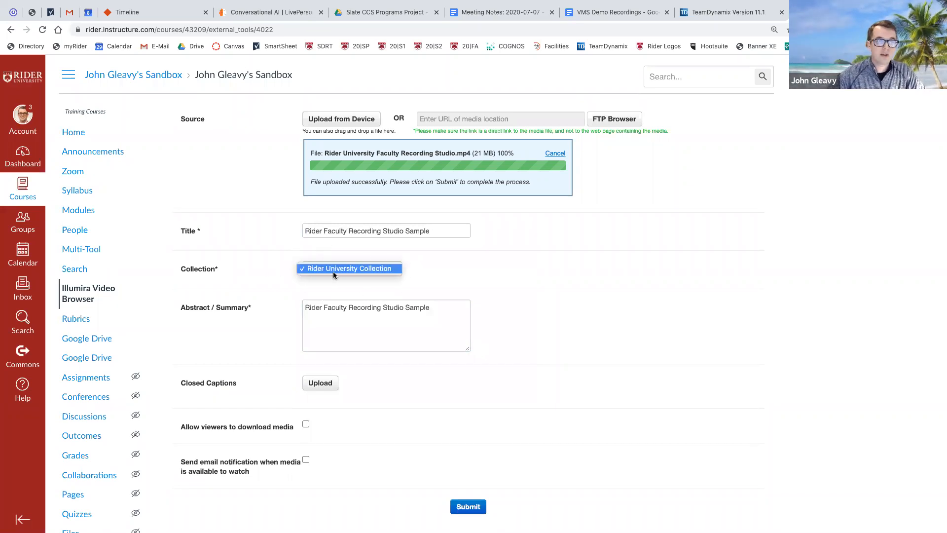
left_click(337, 271)
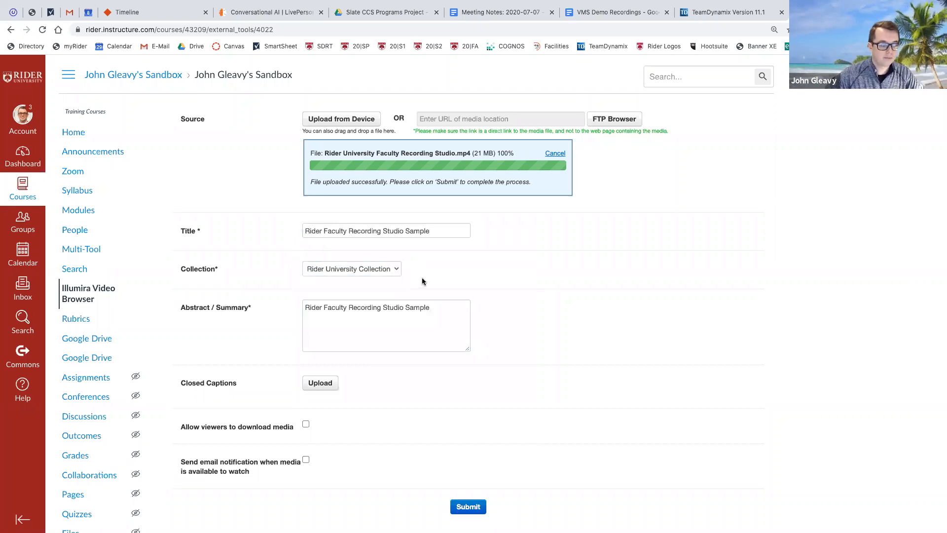
scroll(422, 281, "down", 2)
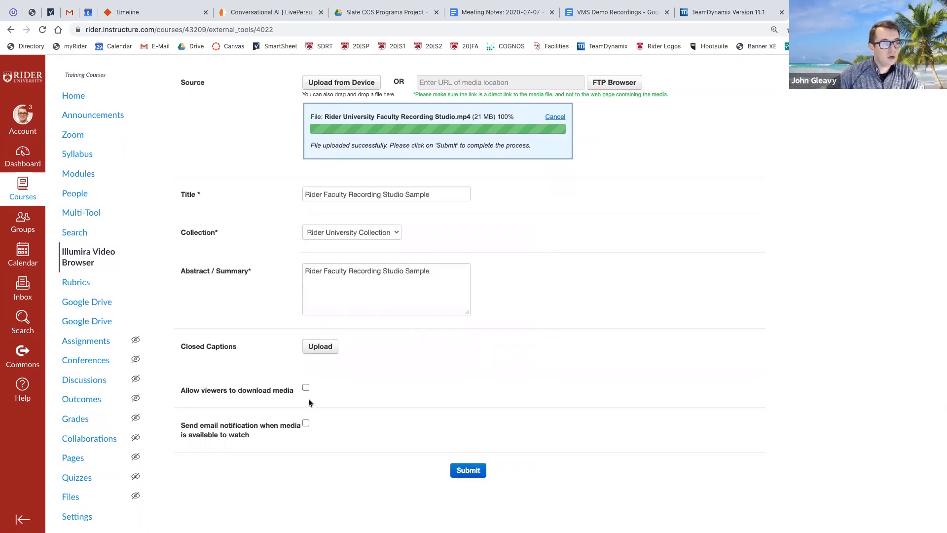
left_click(306, 388)
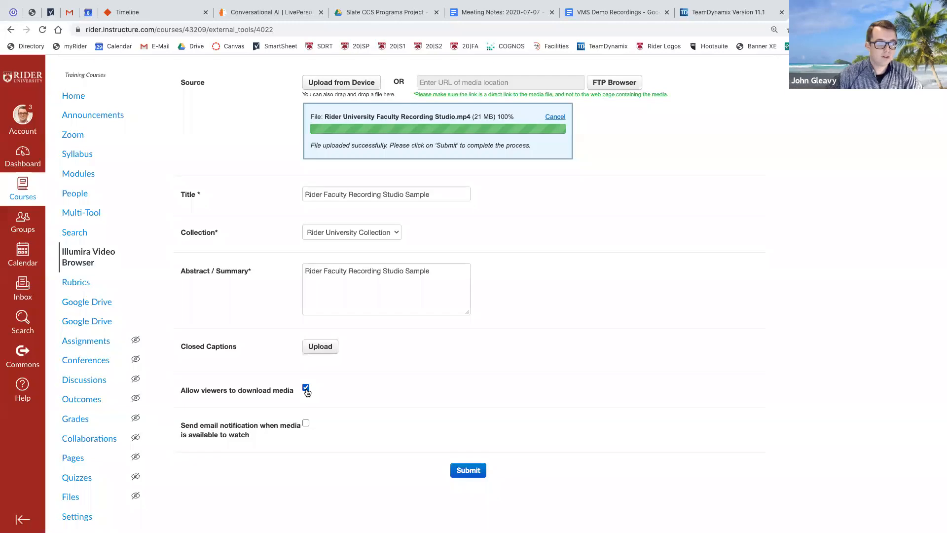
left_click(306, 388)
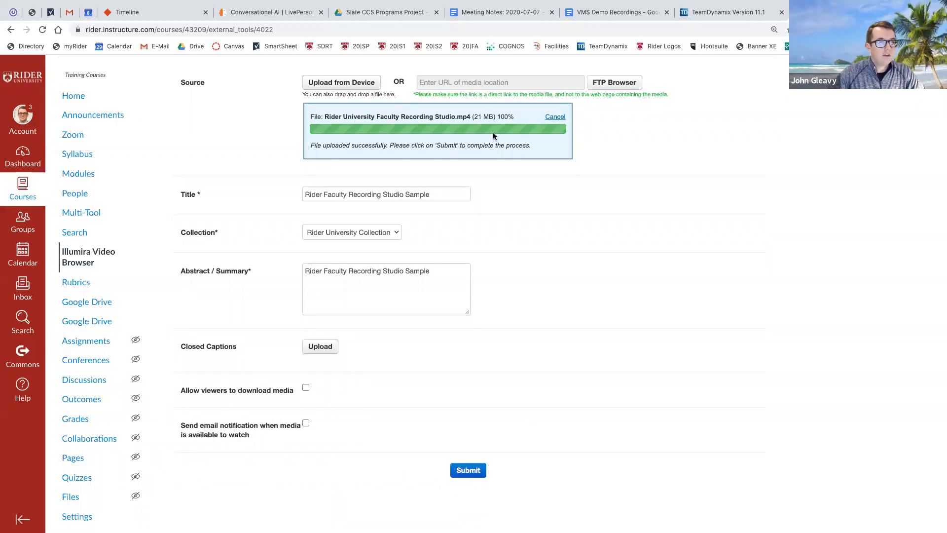
Submit the video, open the Rider Faculty Recording Studio Sample page, and pause playback
left_click(466, 473)
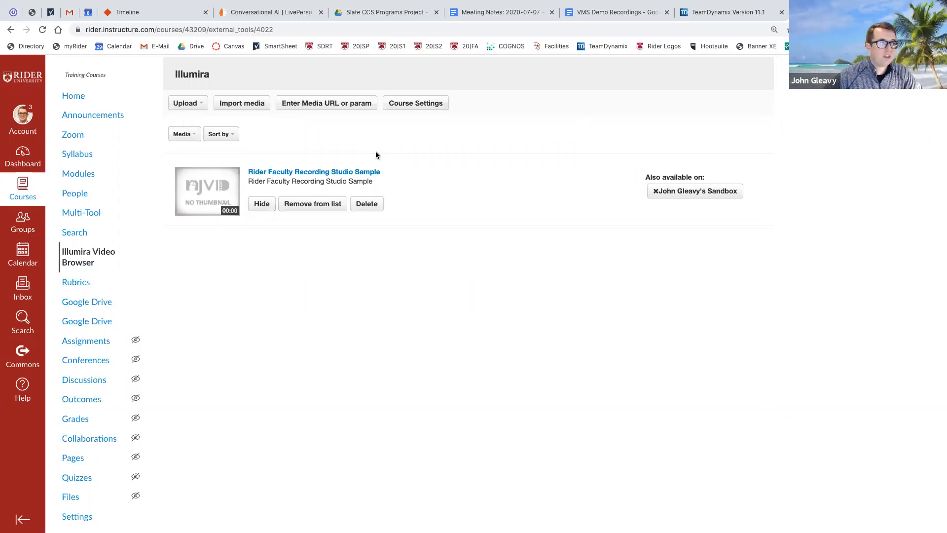
left_click(272, 174)
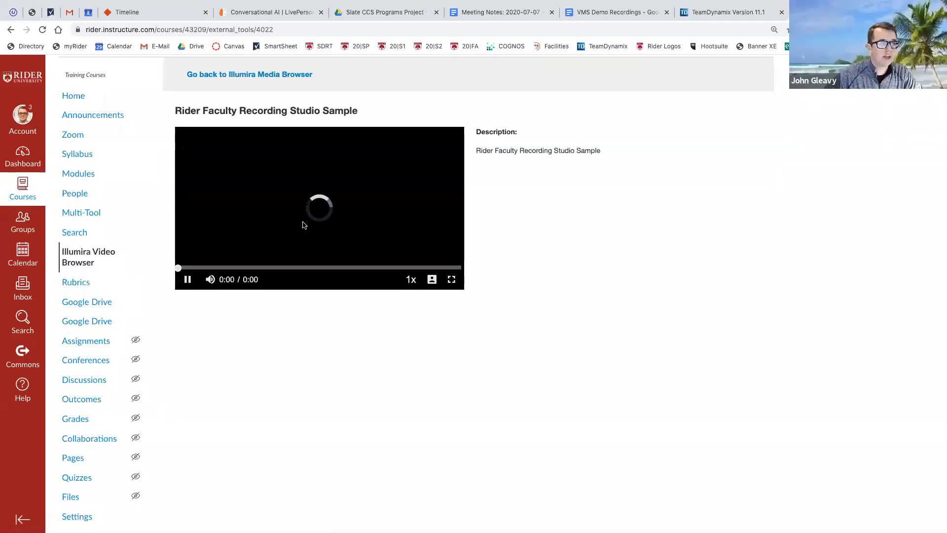
left_click(224, 243)
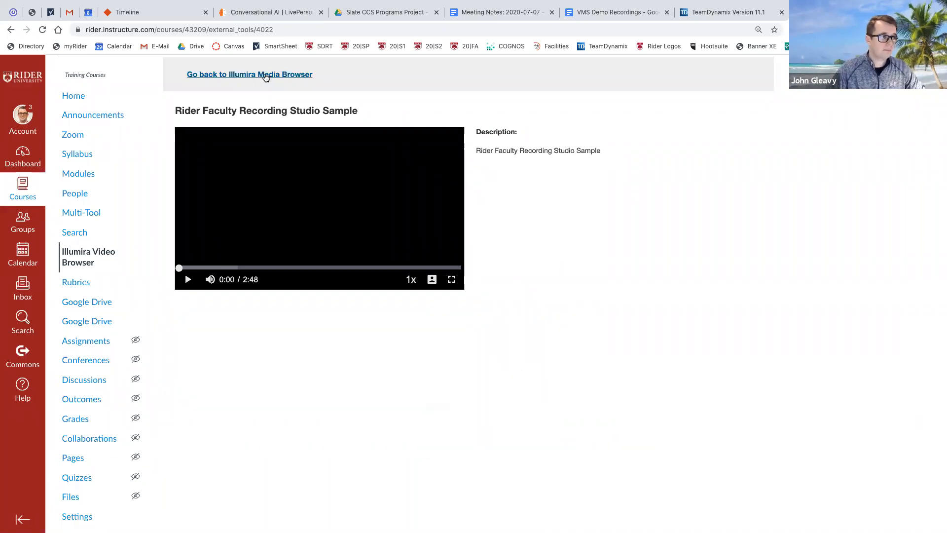
Return to the Illumira Media Browser and zoom the page to 125%
left_click(266, 75)
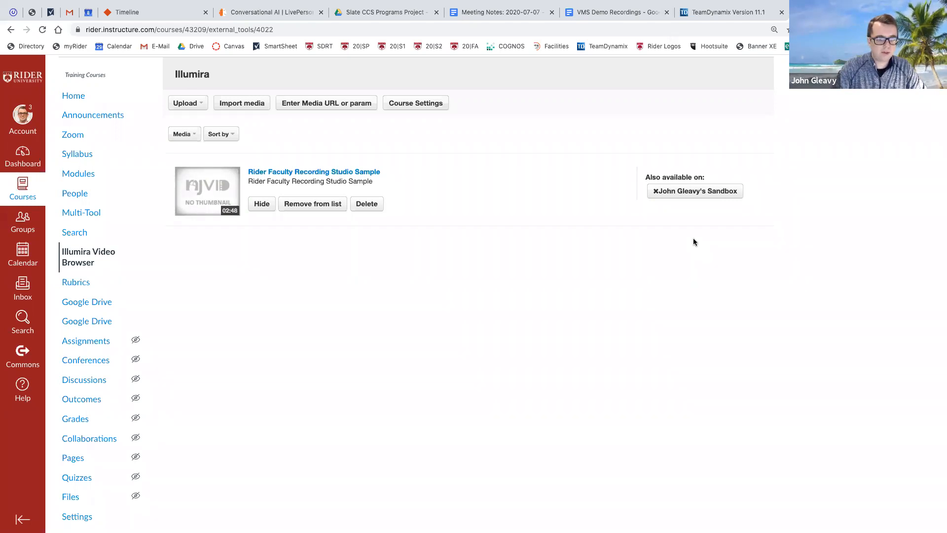
key("super+equal")
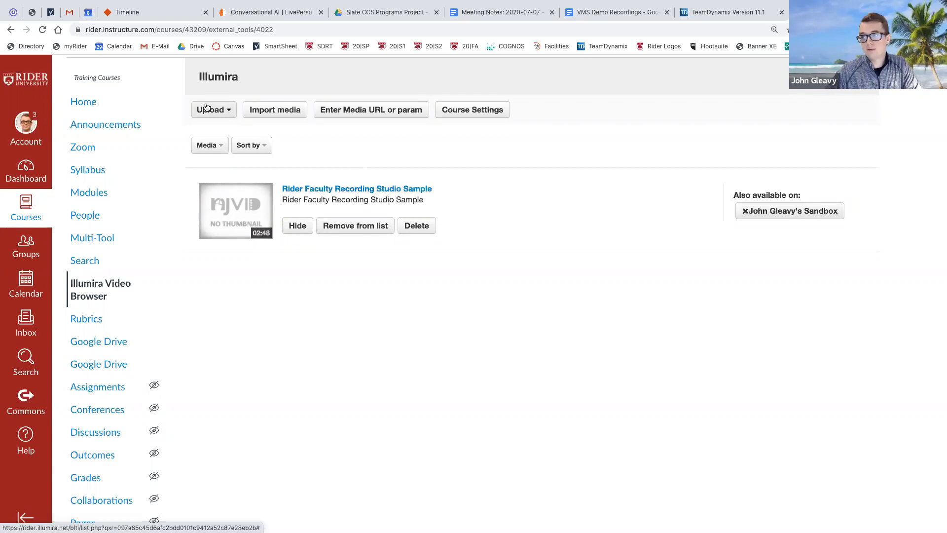
Import Test upload 5-14/20 into the course via Import media's Add to course
left_click(275, 110)
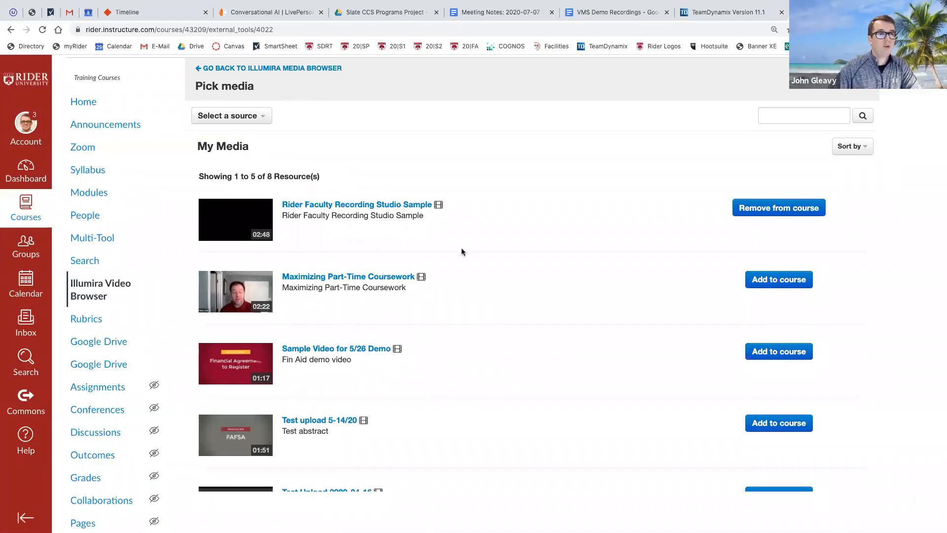
scroll(461, 252, "down", 4)
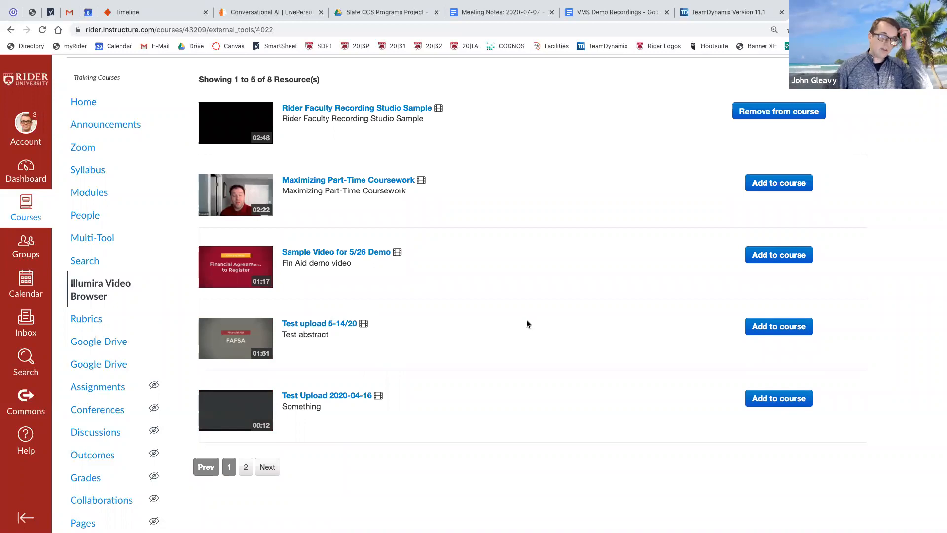
left_click(760, 329)
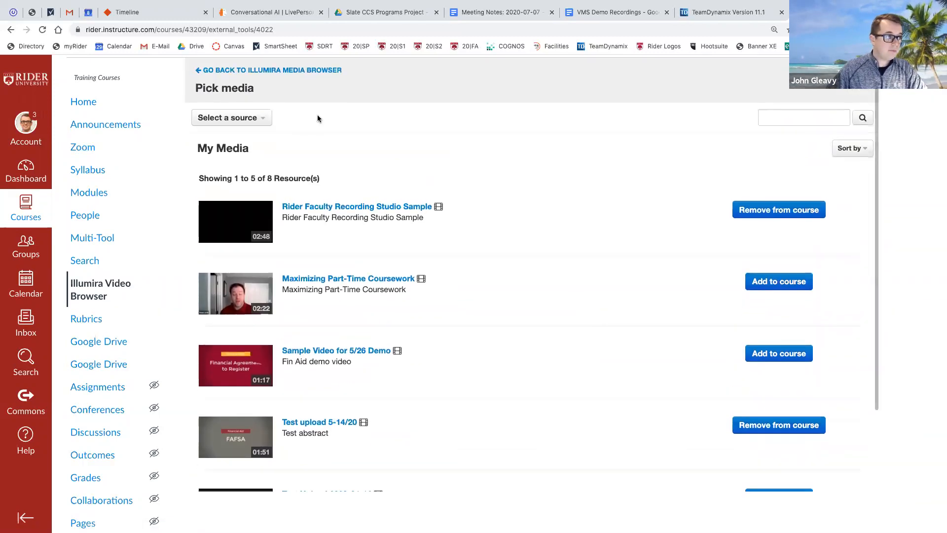
left_click(280, 72)
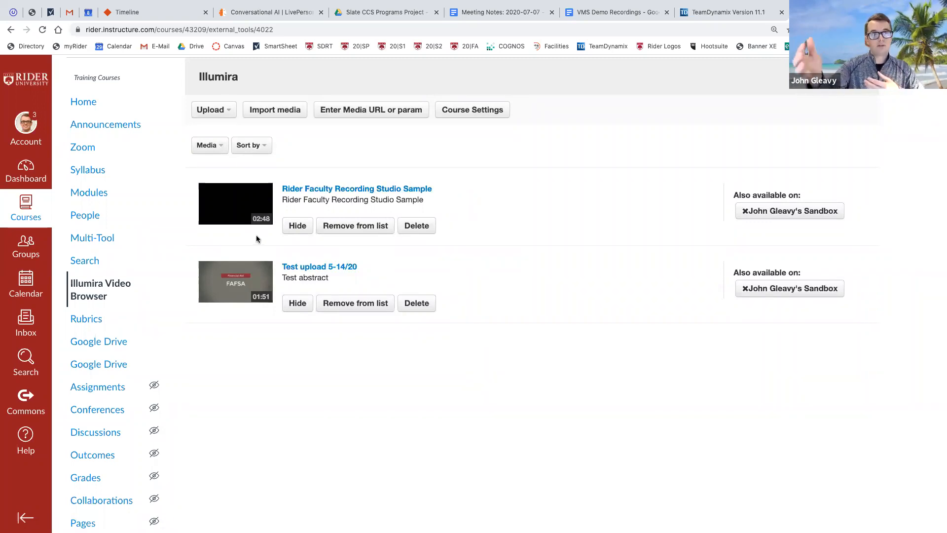
left_click(272, 111)
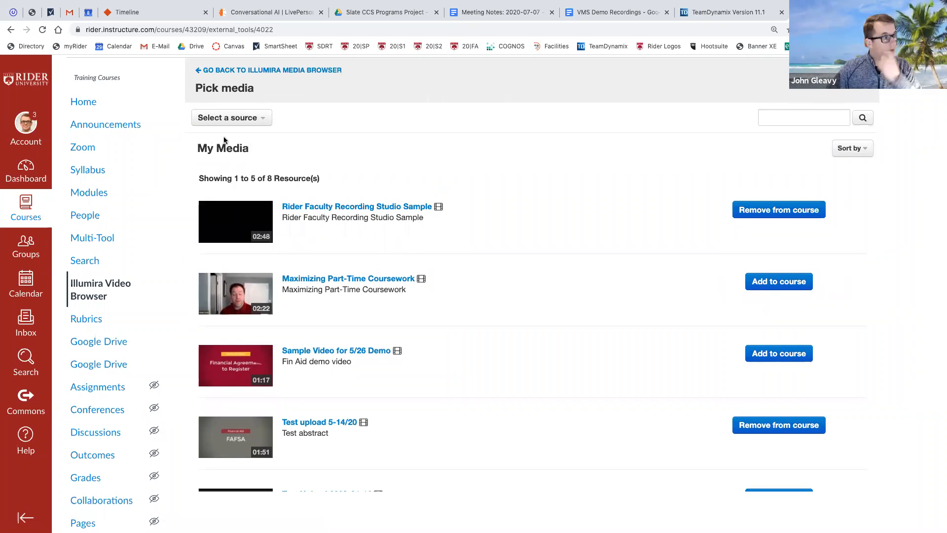
Add InYourLight from the Westminster Choir Recordings collection to the Illumira course media list
left_click(236, 123)
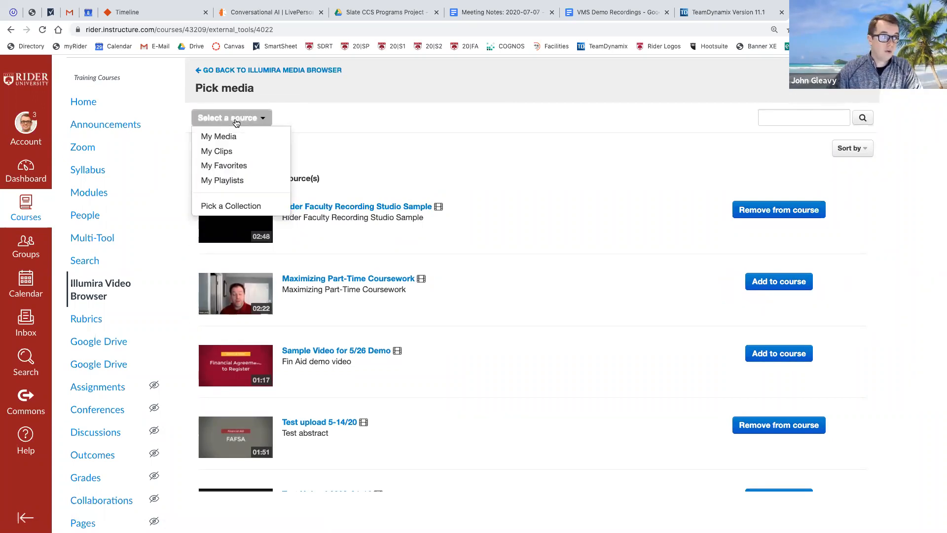
left_click(230, 207)
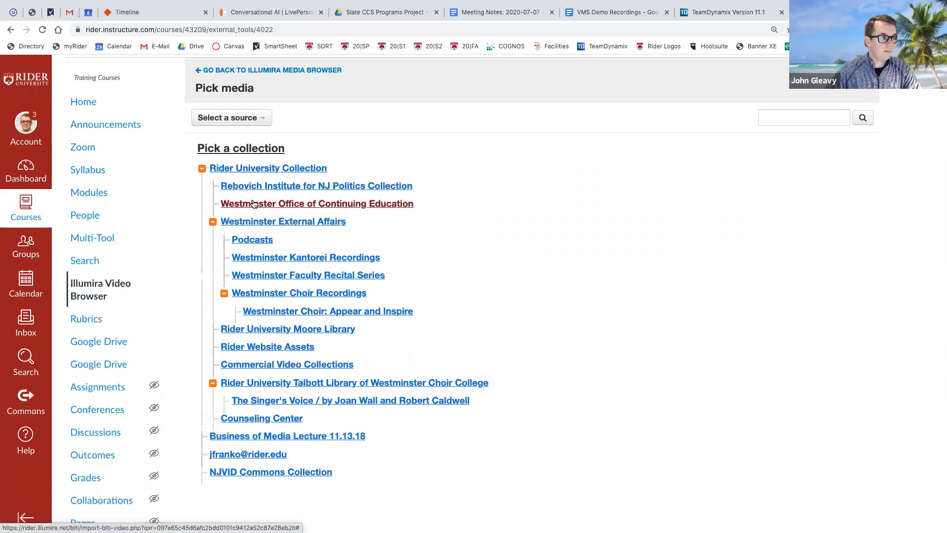
left_click(316, 295)
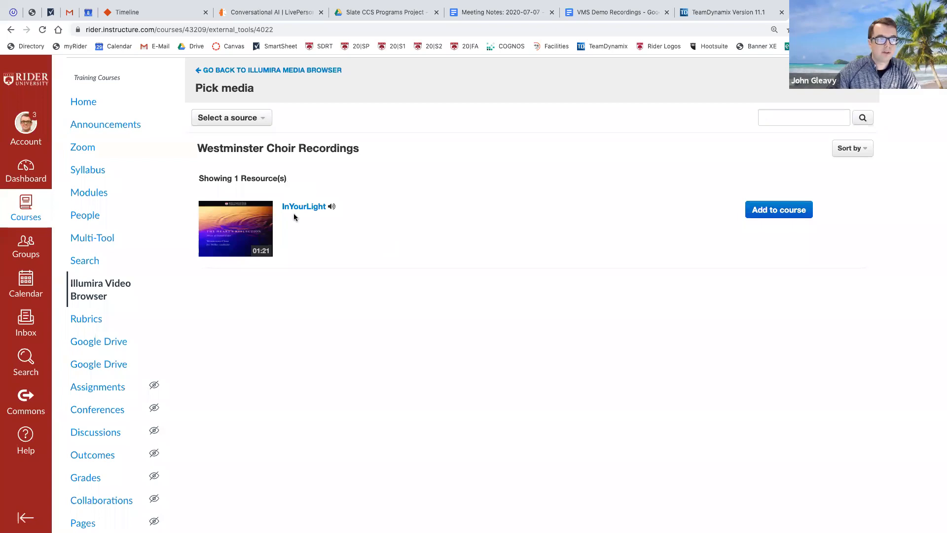
left_click(769, 215)
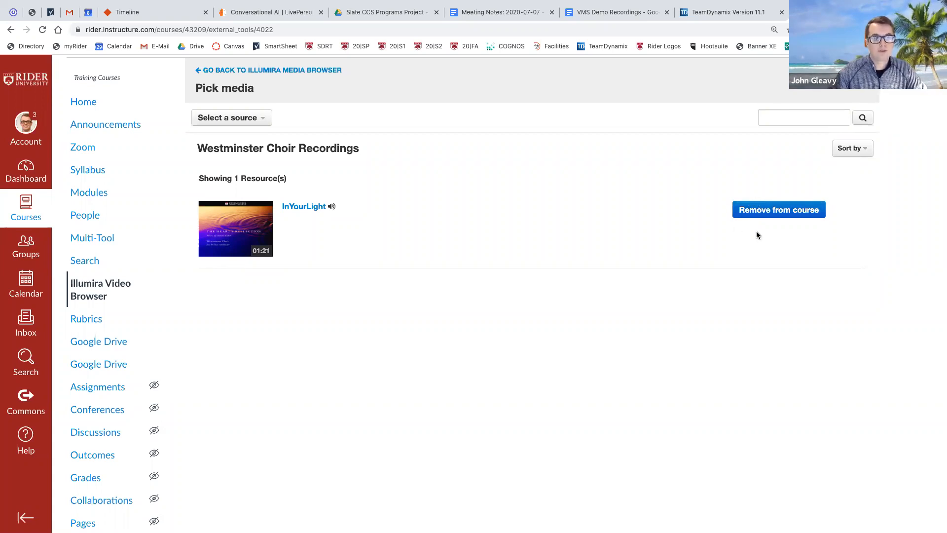
scroll(255, 74, "up", 1)
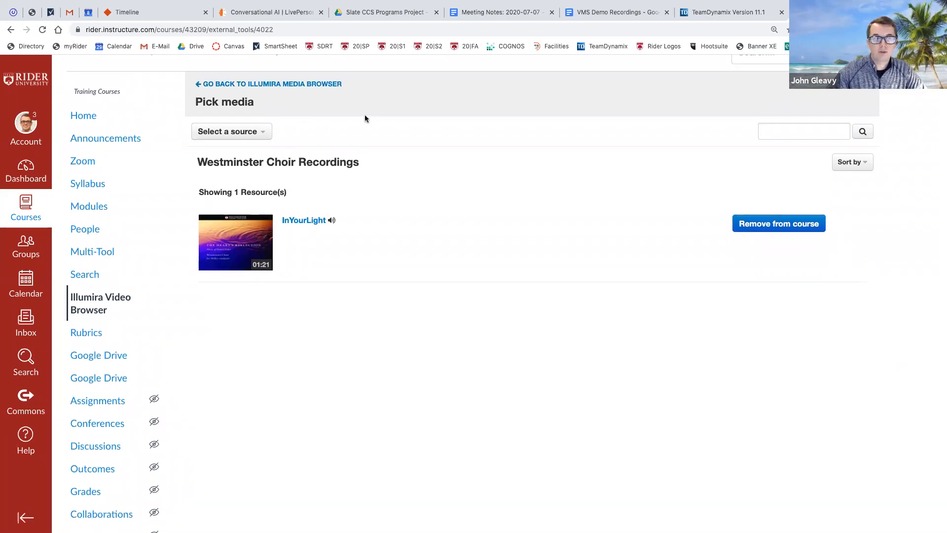
left_click(224, 85)
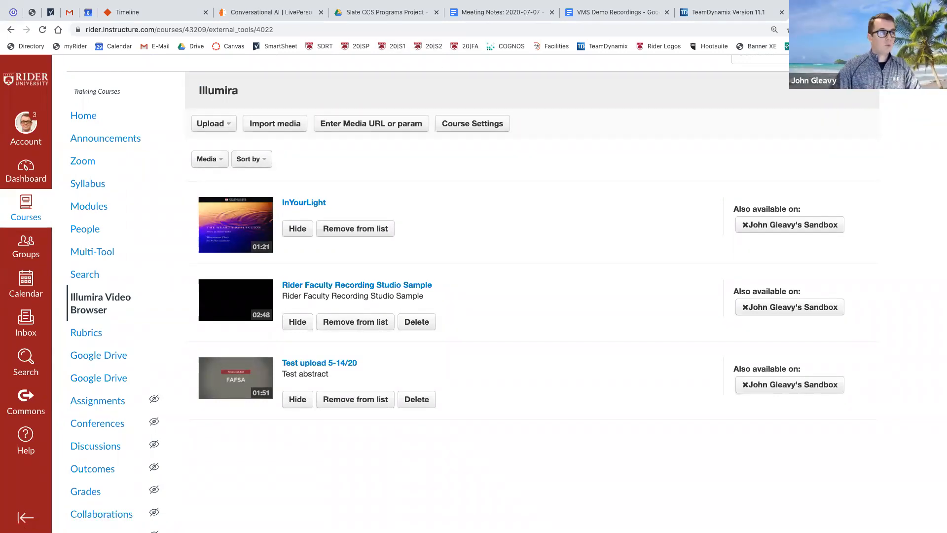
Load the Rider University website at rider.edu in a new browser tab
key("super+t")
type("r")
key("BackSpace")
key("BackSpace")
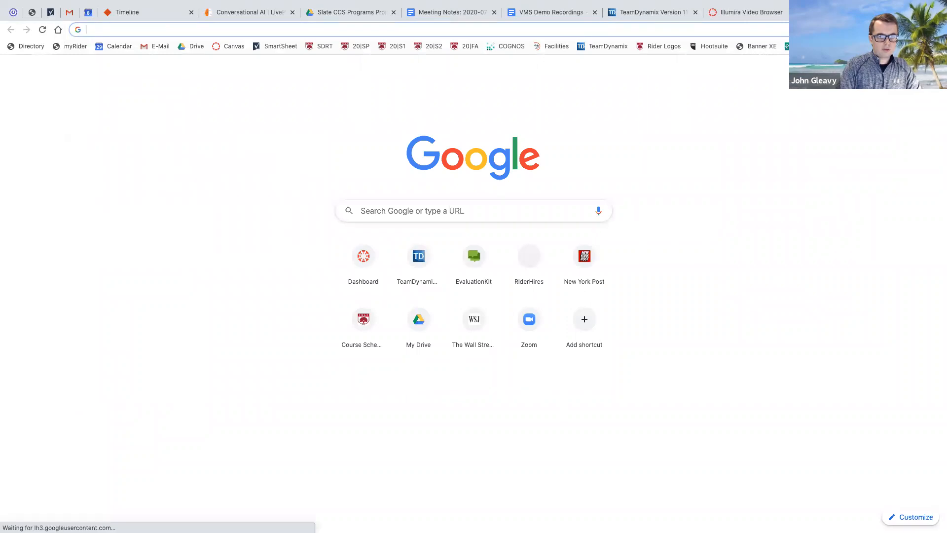
type("libraries.rider.edu")
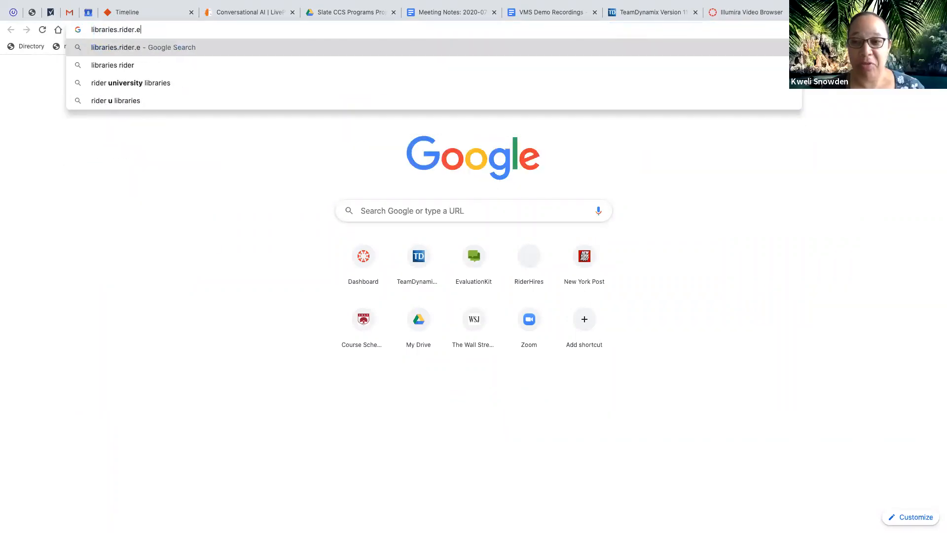
key("Return")
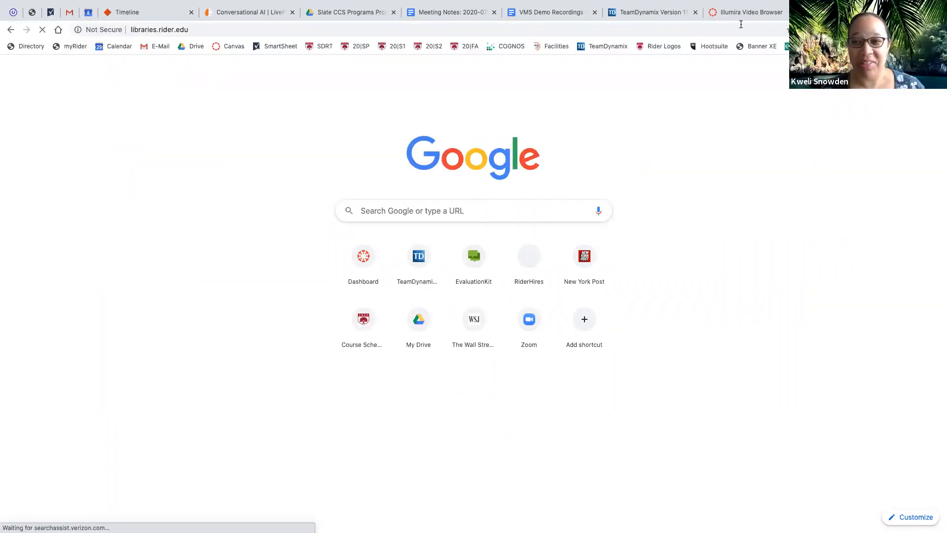
left_click(689, 30)
type("rider.edu")
key("Return")
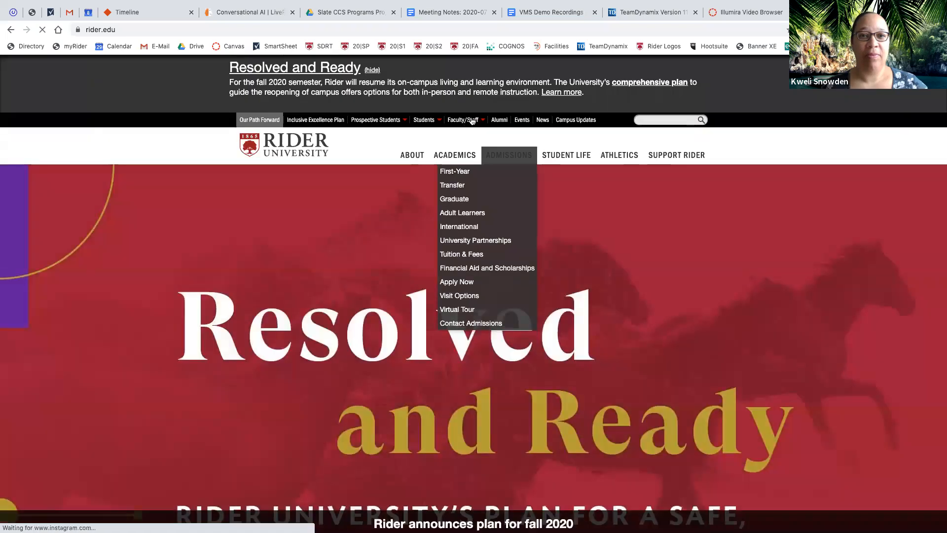
Go to University Libraries from the Faculty/Staff menu and on to the library's website
mouse_move(464, 119)
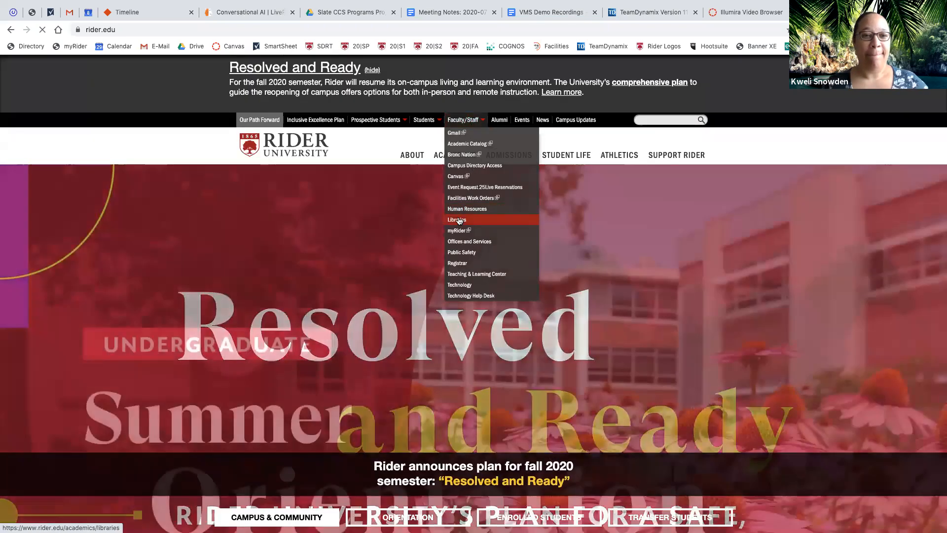
left_click(459, 220)
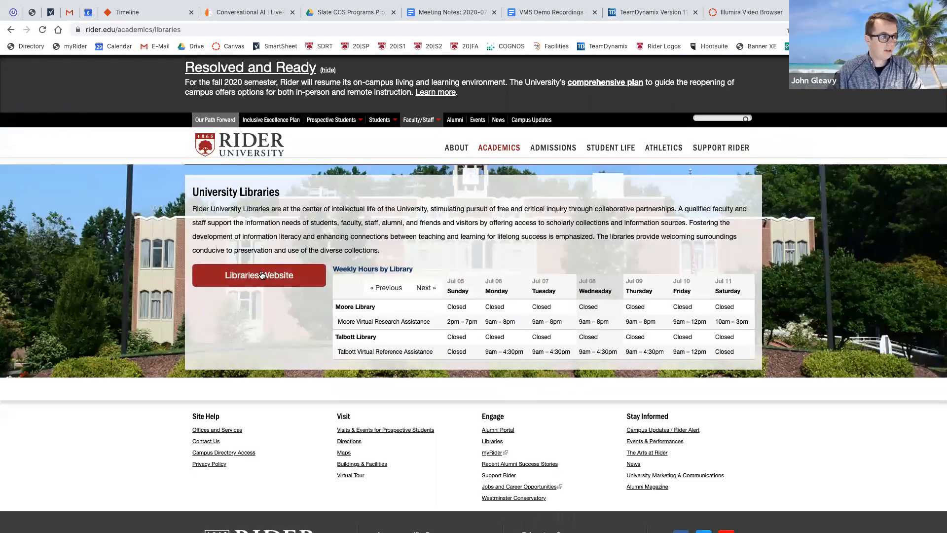
left_click(262, 275)
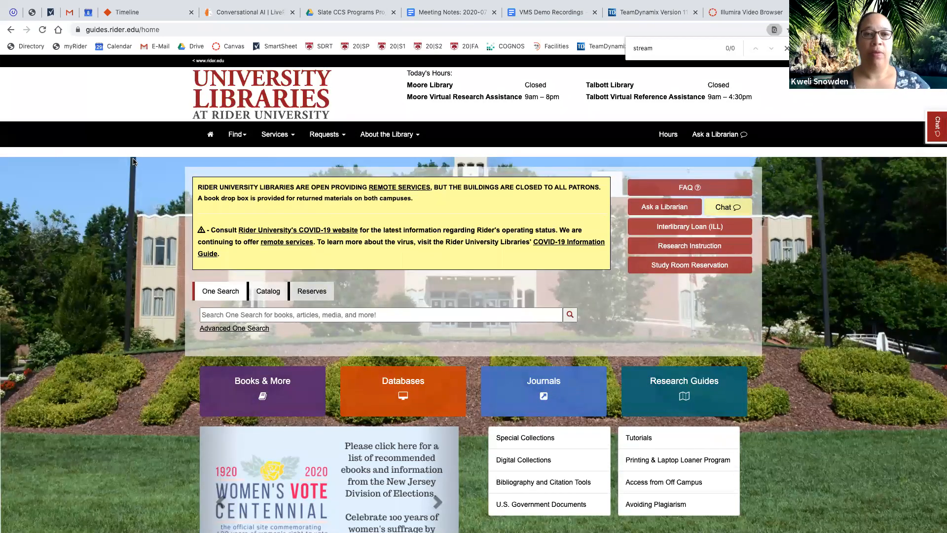
Pick Streaming Media Request from the library's Requests menu
left_click(319, 138)
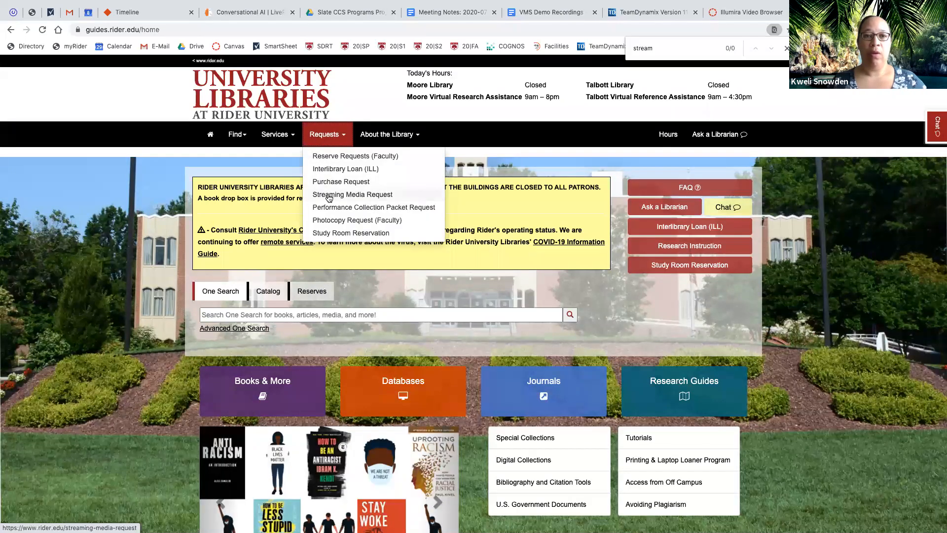
left_click(387, 194)
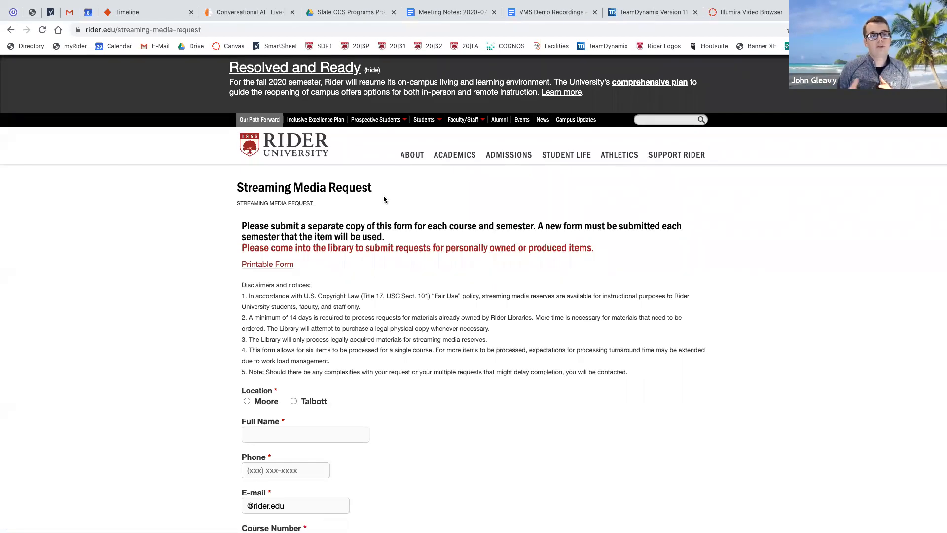
Scroll through every field of the Streaming Media Request form, then return to the Illumira Video Browser
scroll(384, 195, "down", 5)
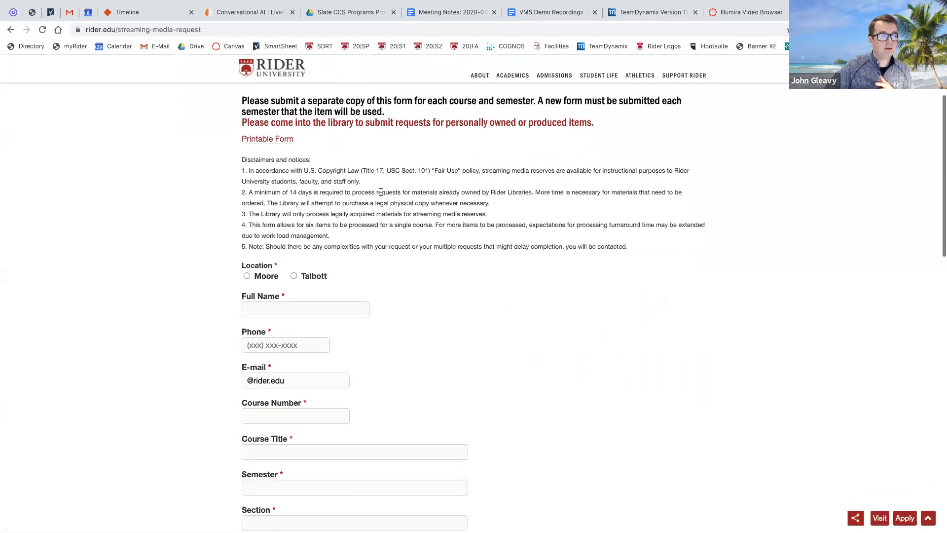
scroll(300, 313, "down", 5)
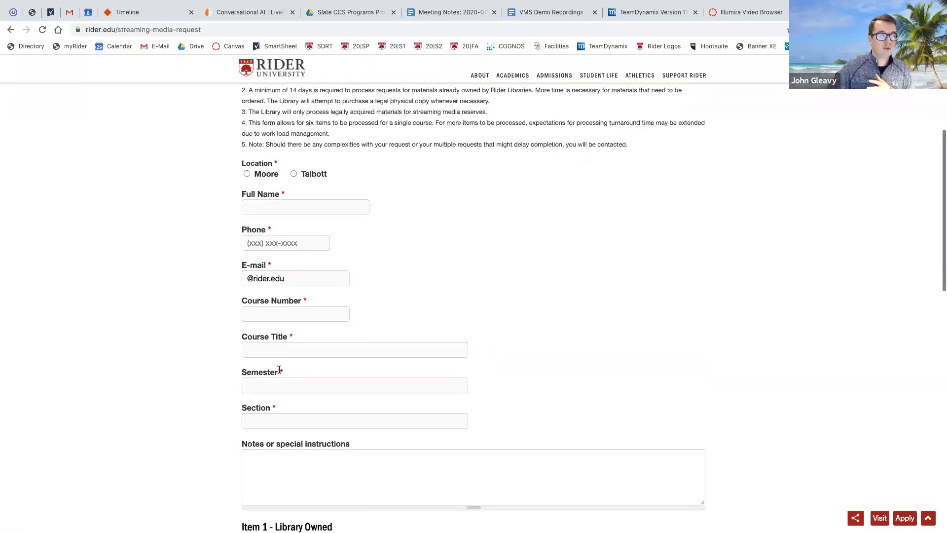
scroll(279, 373, "down", 5)
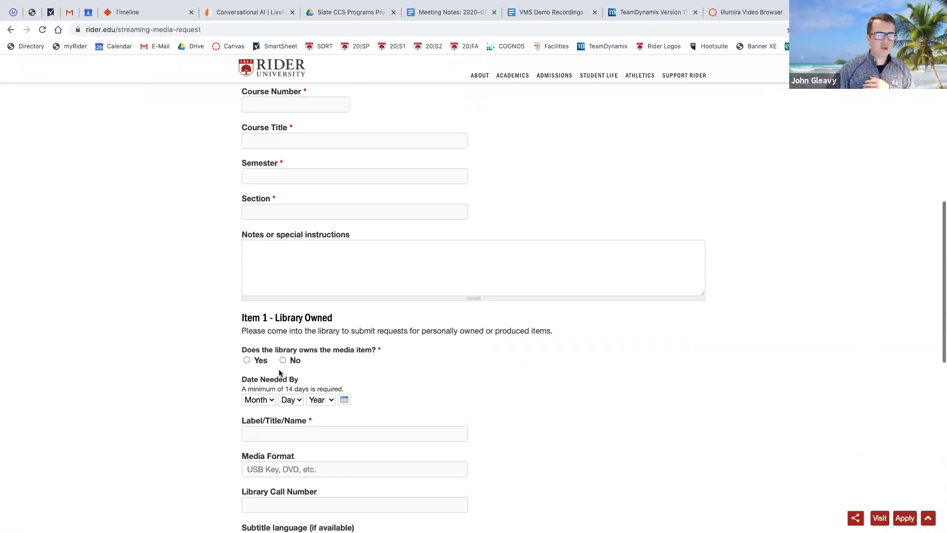
scroll(279, 373, "down", 7)
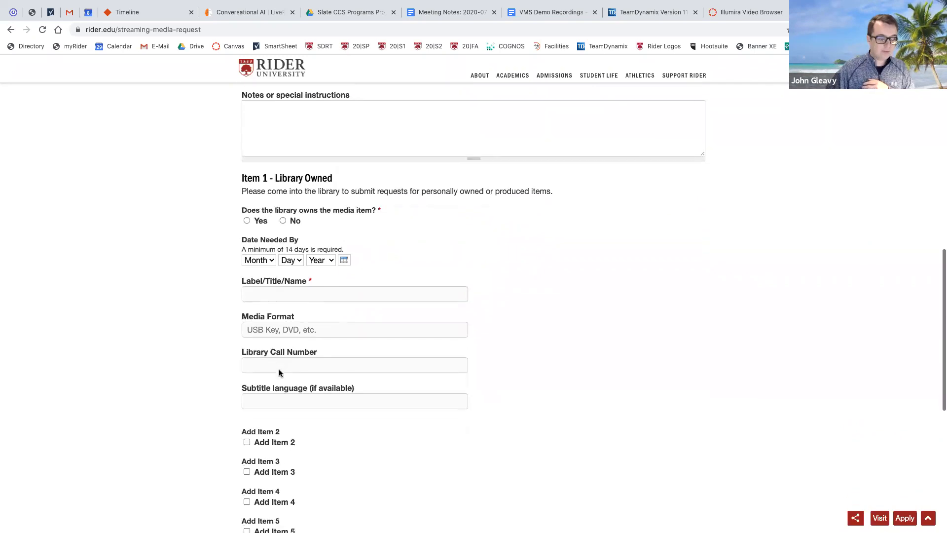
scroll(277, 375, "down", 2)
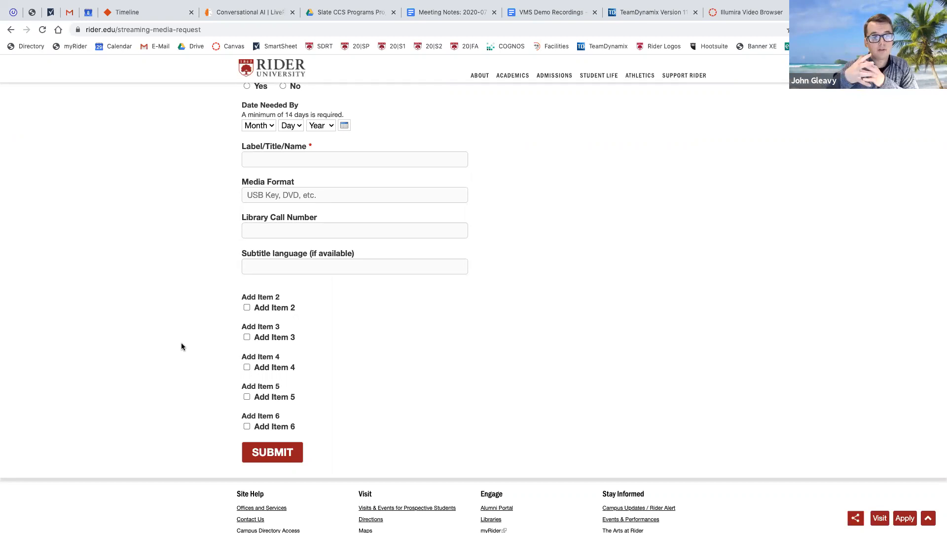
scroll(190, 339, "up", 3)
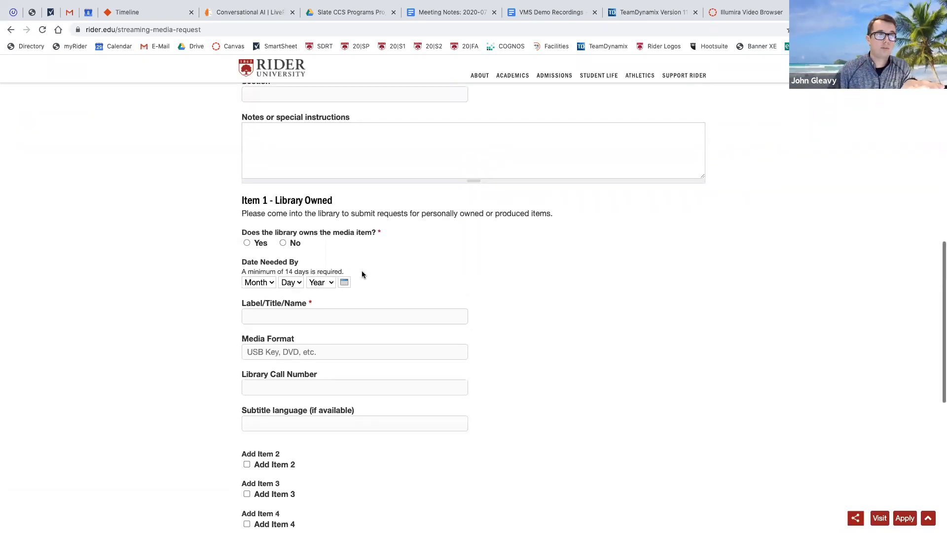
scroll(299, 261, "down", 2)
scroll(298, 256, "up", 4)
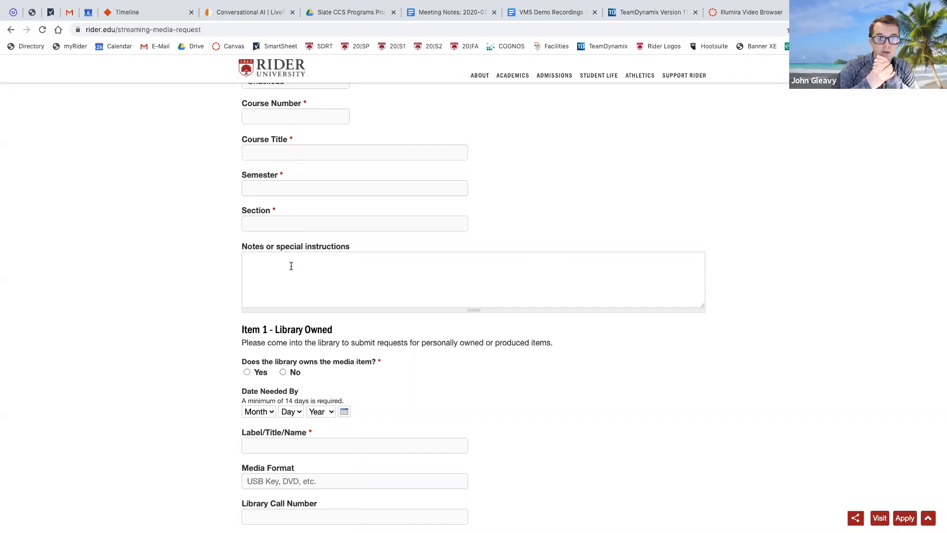
scroll(291, 265, "up", 4)
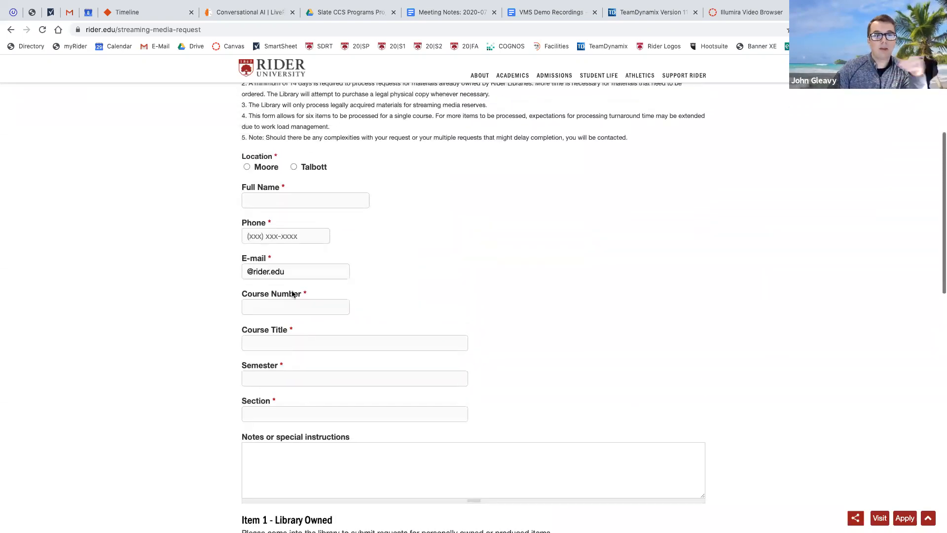
scroll(289, 299, "up", 3)
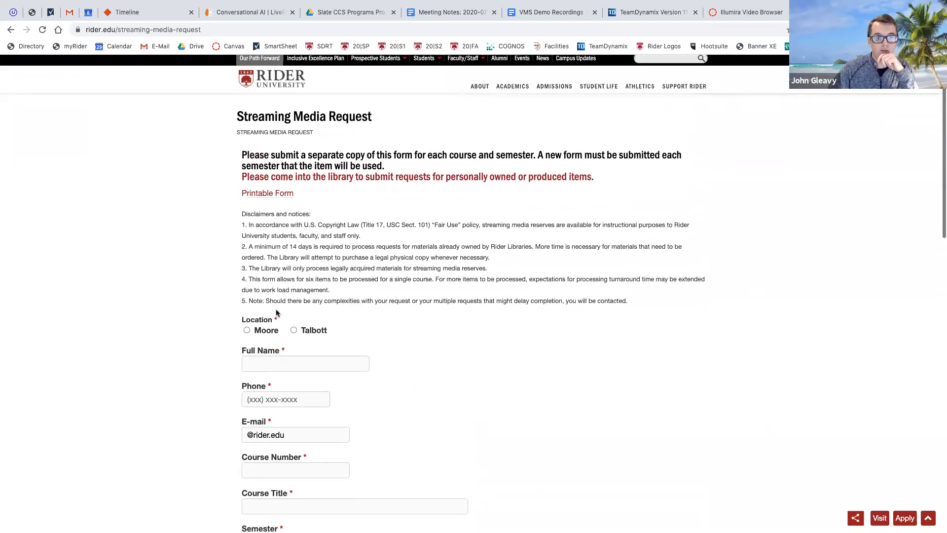
left_click(753, 19)
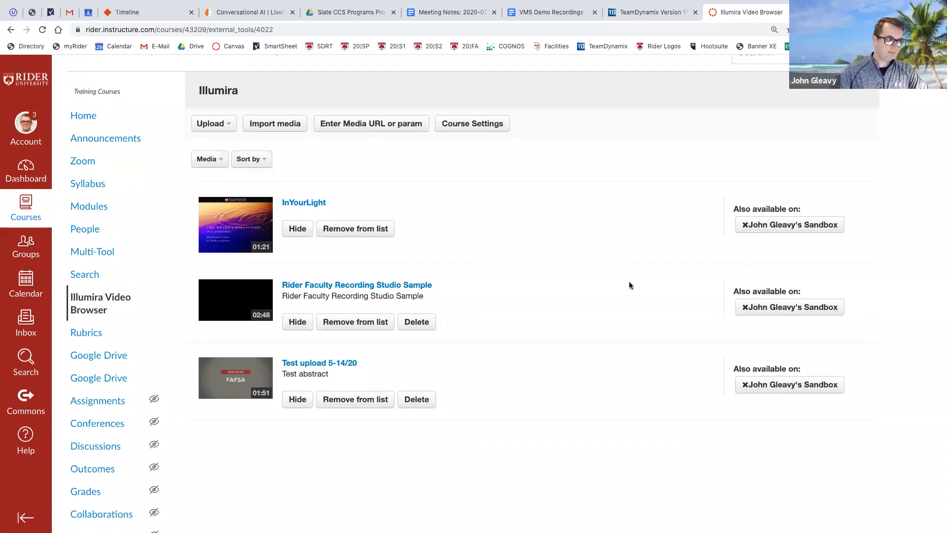
Go to the sandbox course home and start adding an item to Module 1: Welcome Week
left_click(97, 121)
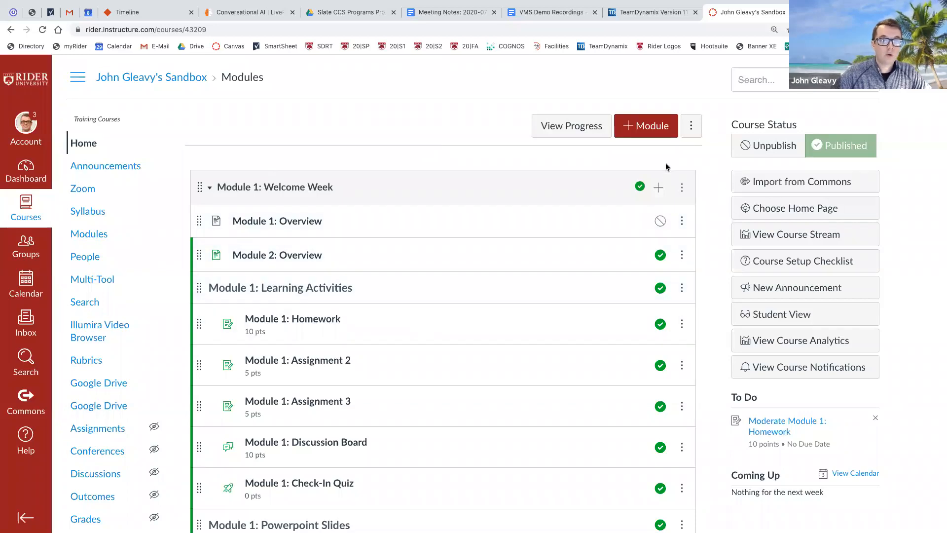
left_click(659, 189)
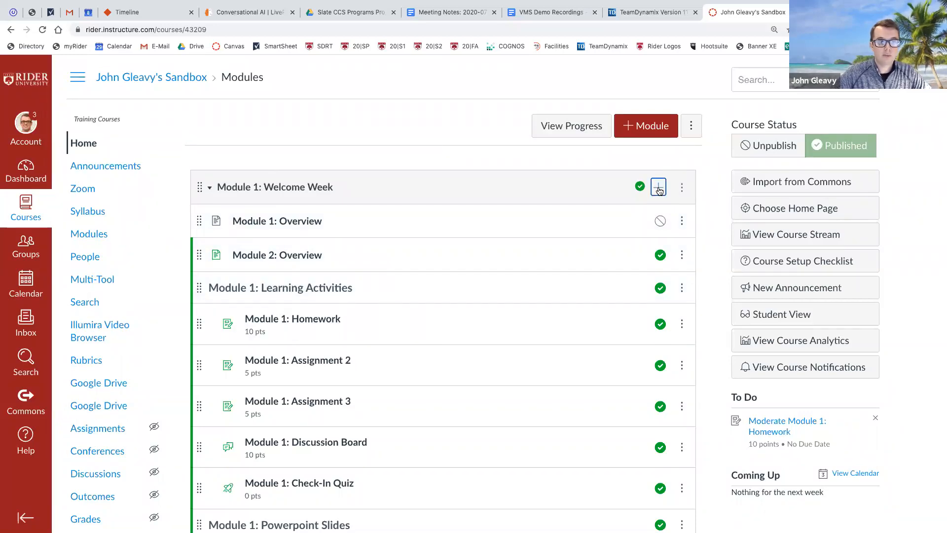
left_click(373, 197)
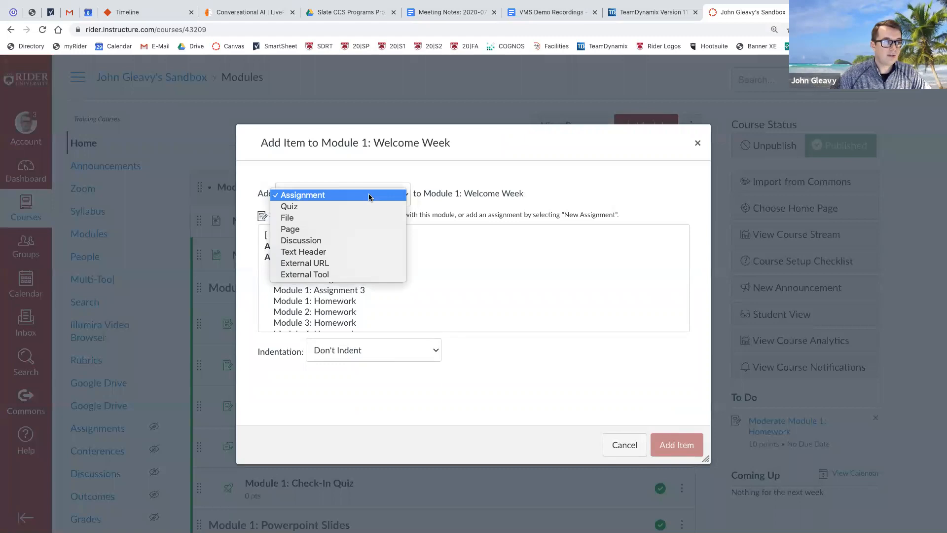
left_click(347, 230)
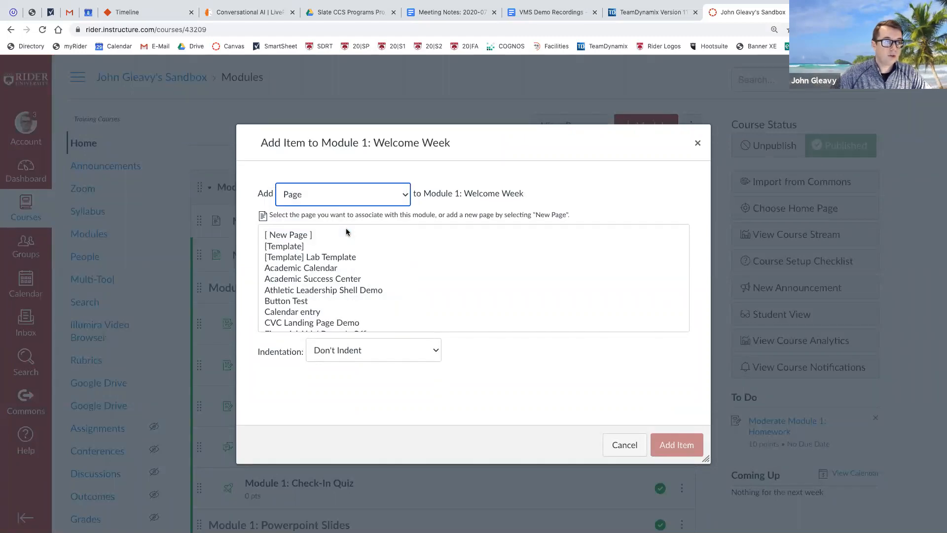
left_click(312, 235)
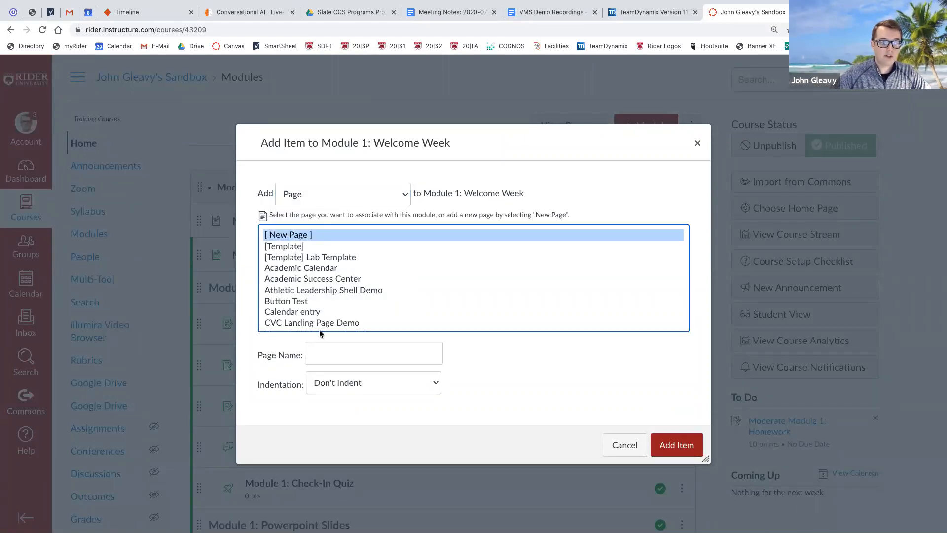
left_click(697, 143)
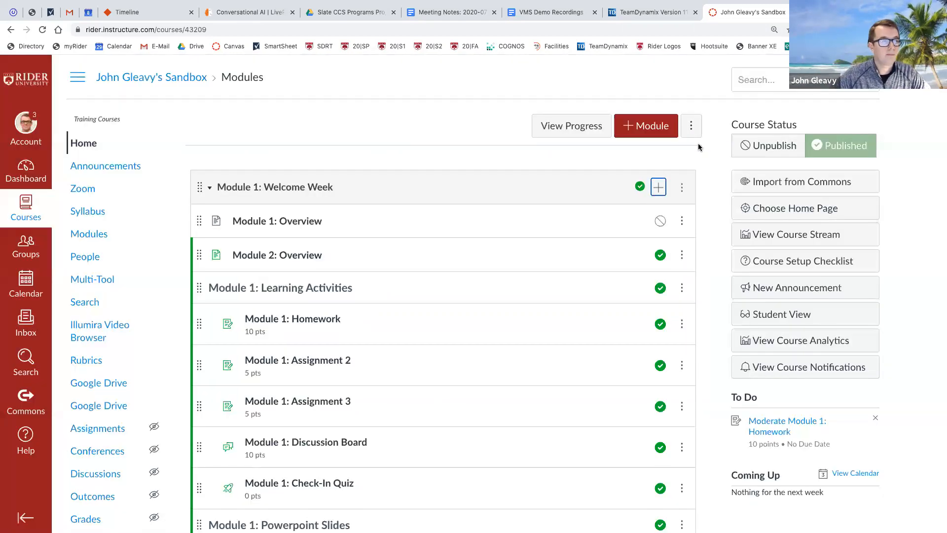
Open the course's Pages list and start a new page
scroll(426, 152, "down", 1)
scroll(426, 152, "down", 5)
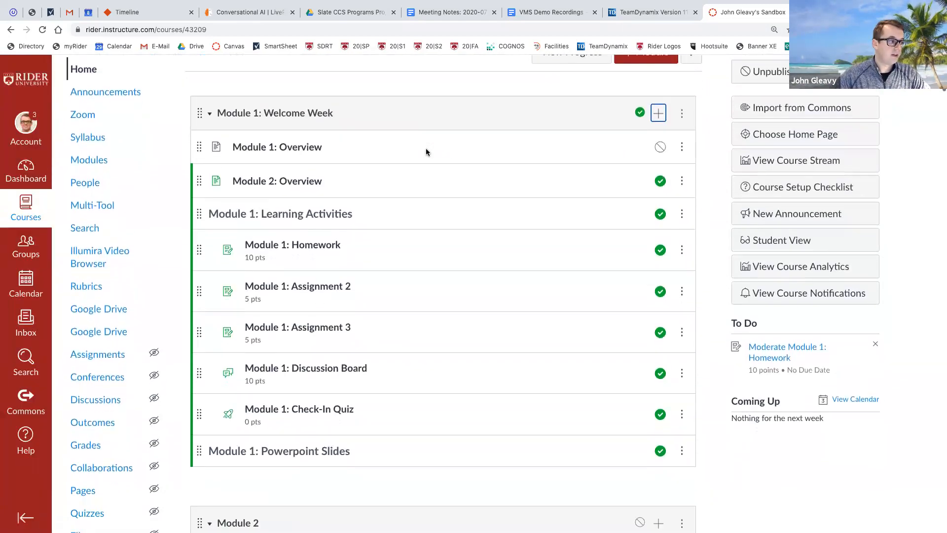
scroll(94, 129, "down", 4)
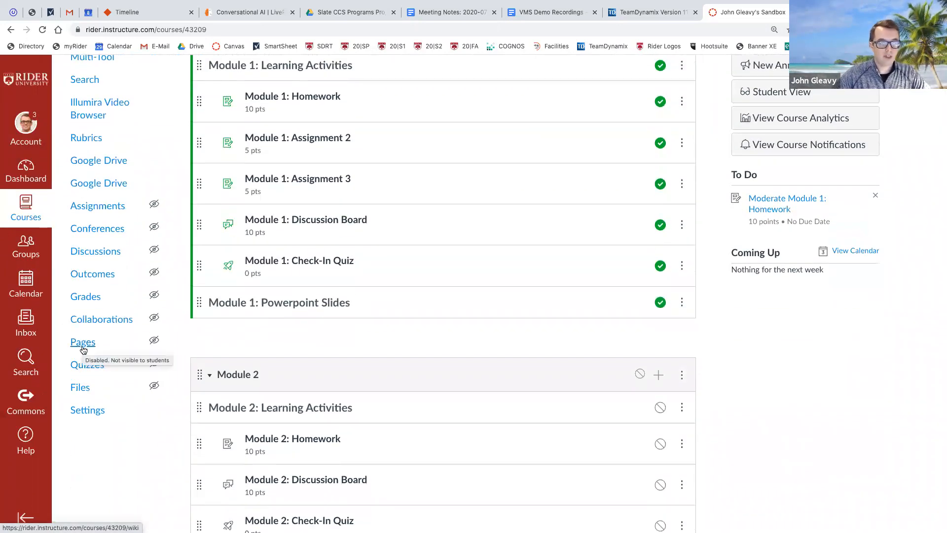
left_click(82, 348)
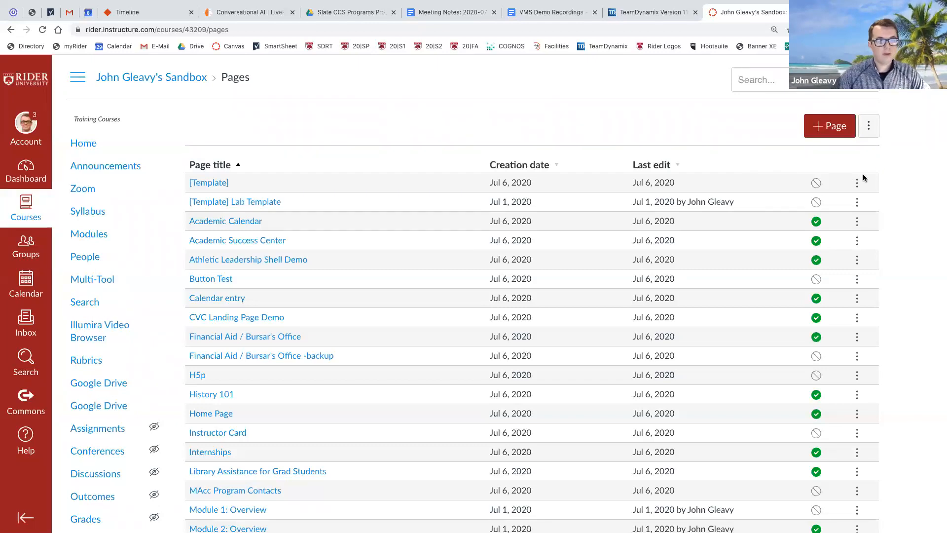
left_click(818, 129)
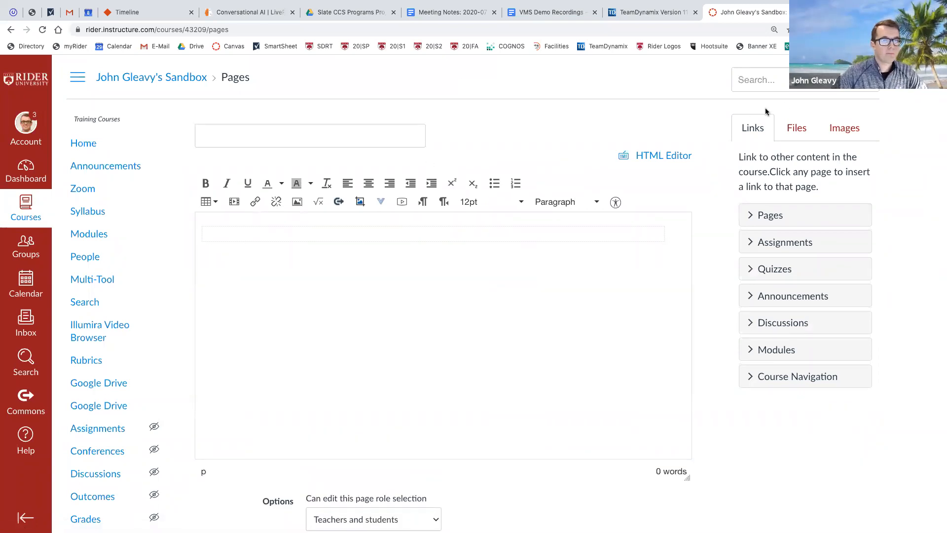
Title the new page 'Faculty Studio Overview Video' and place the cursor in its empty body
left_click(937, 65)
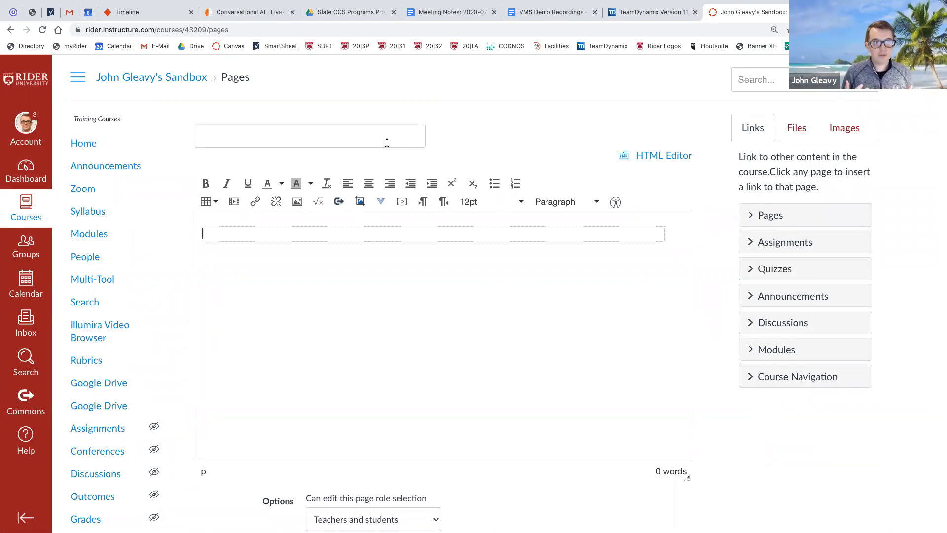
left_click(330, 138)
left_click(200, 106)
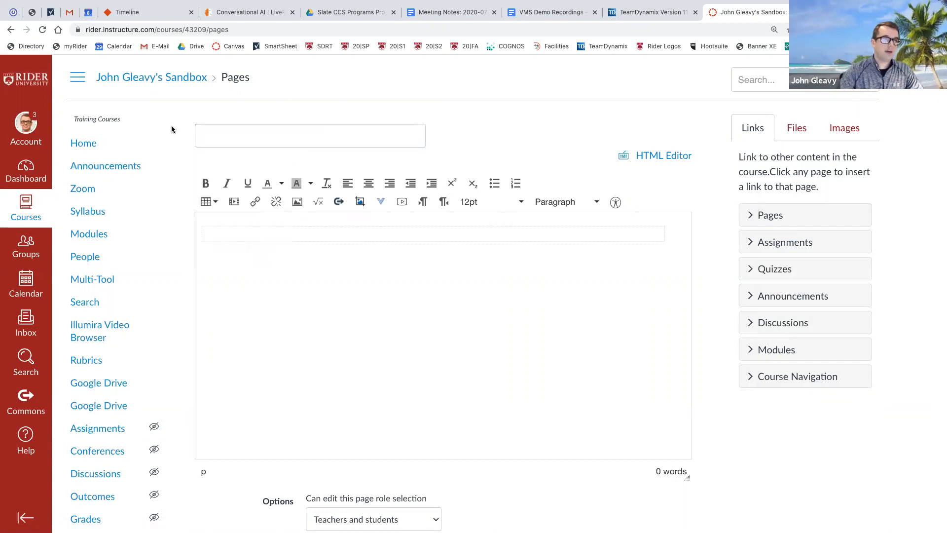
left_click(334, 135)
type("Faculty")
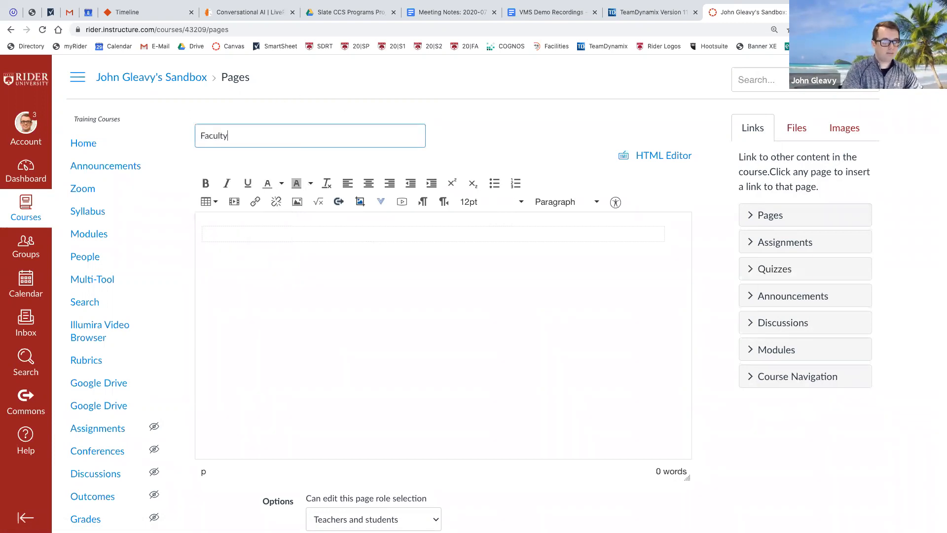
type(" Studio Overview Video")
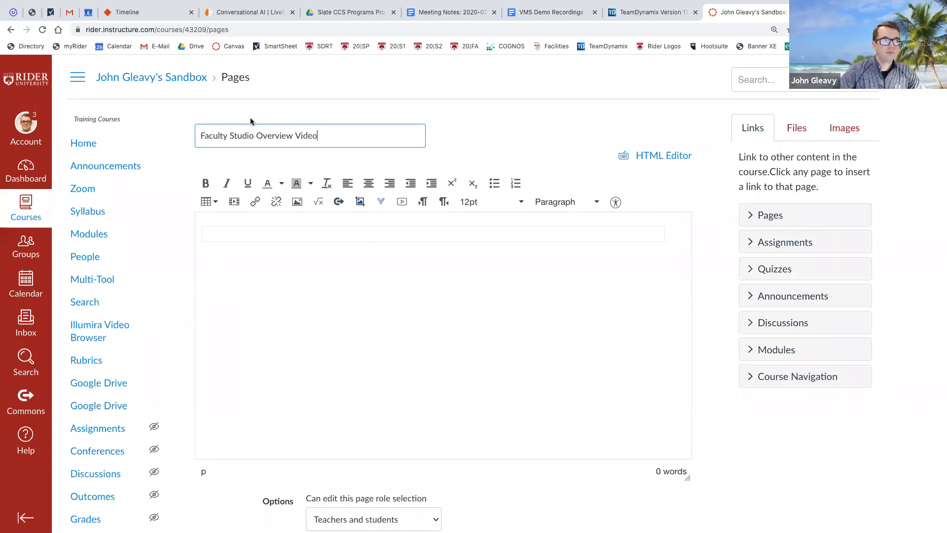
left_click(261, 230)
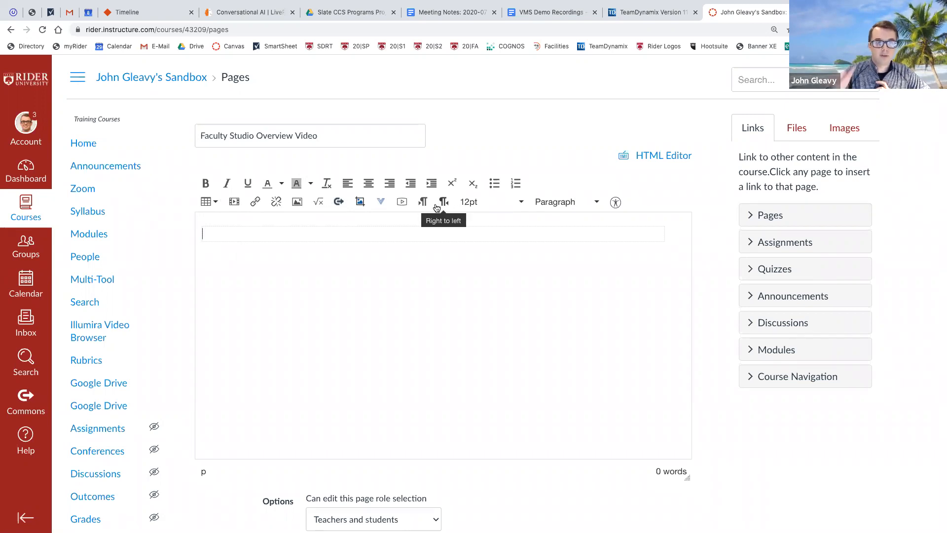
Launch ILLUMIRA from the editor's More External Tools list to show the My Media videos
left_click(380, 204)
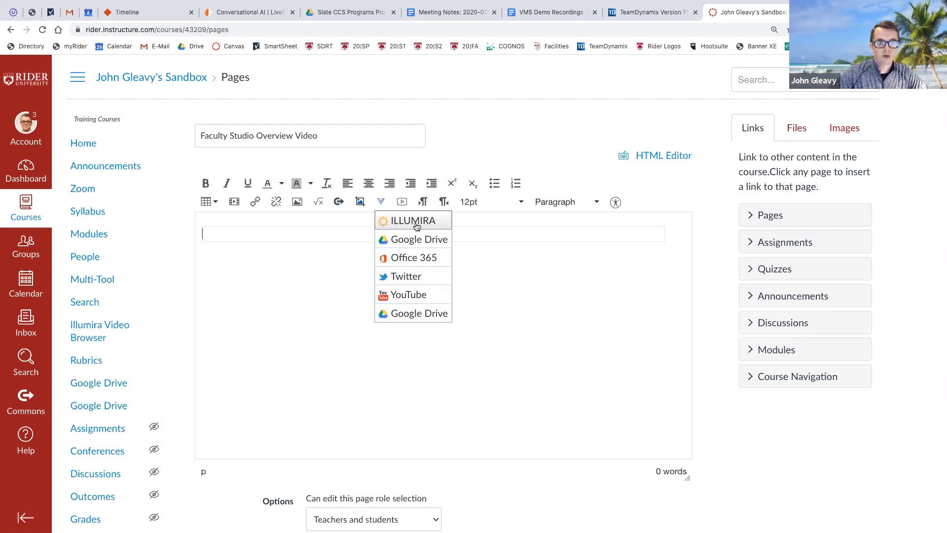
left_click(308, 265)
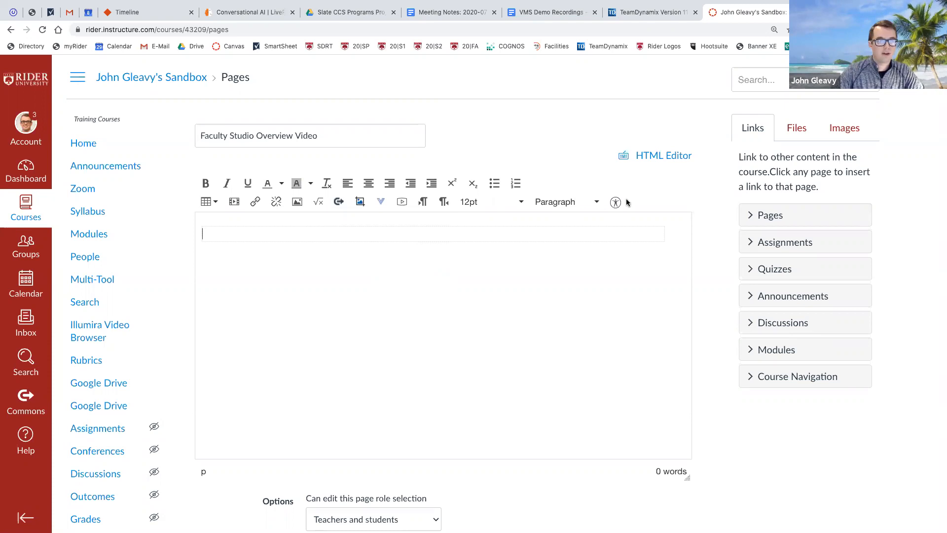
left_click(381, 206)
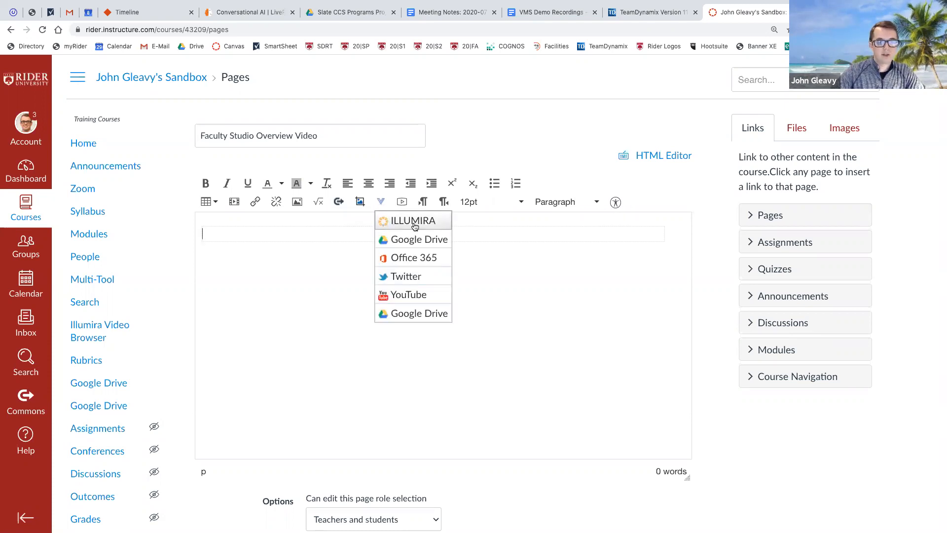
left_click(414, 221)
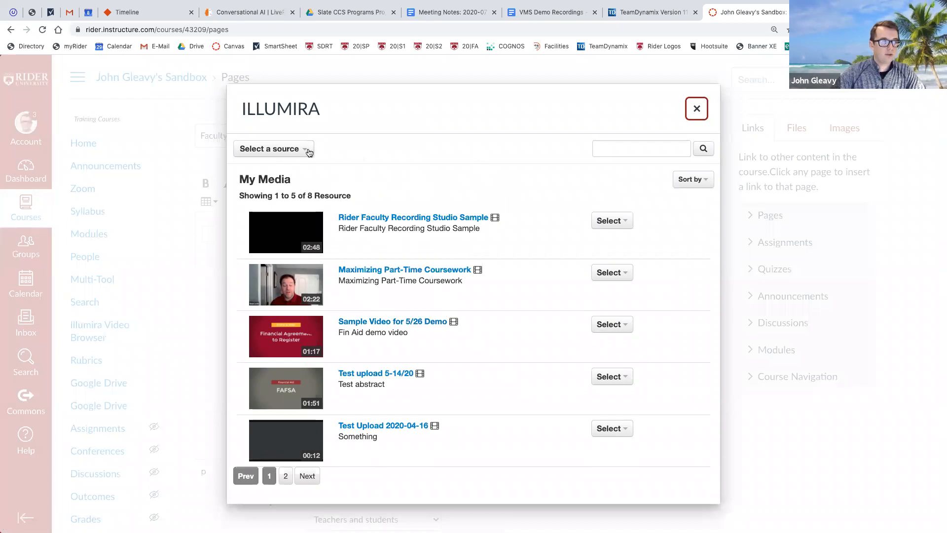
Embed Rider Faculty Recording Studio Sample at Medium (widescreen) size from the Illumira picker
left_click(306, 150)
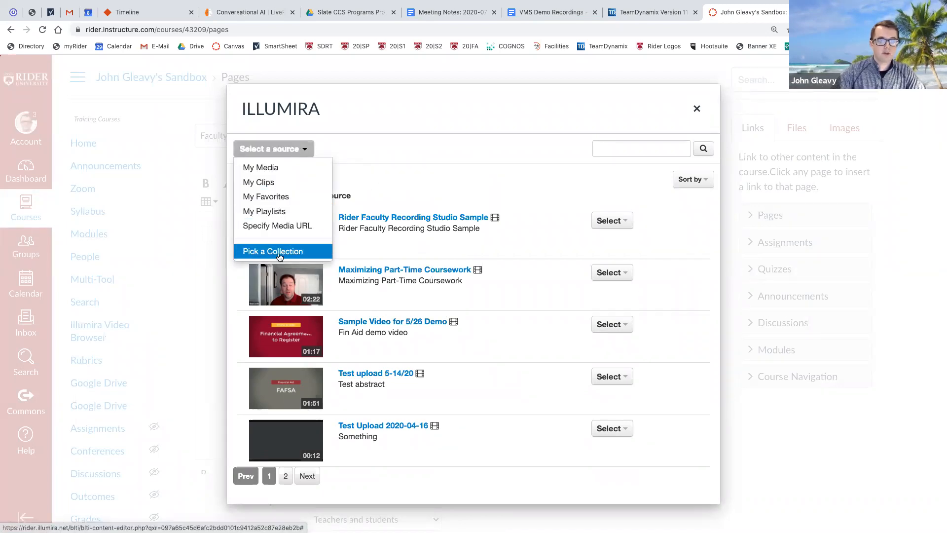
left_click(408, 169)
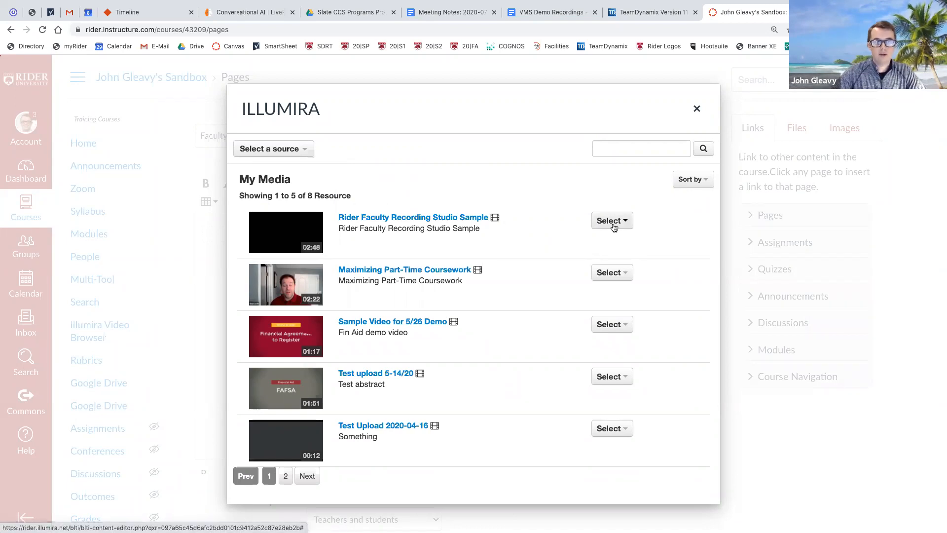
left_click(611, 221)
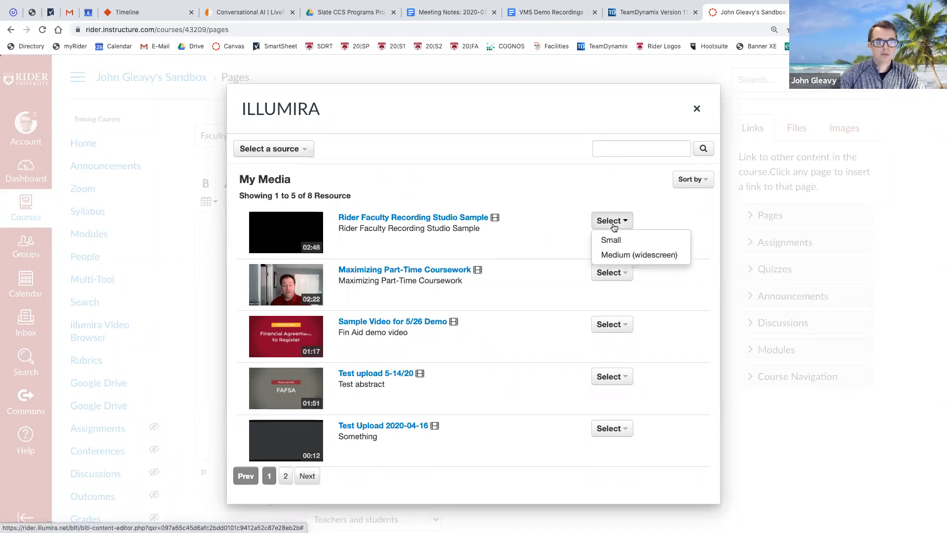
left_click(636, 255)
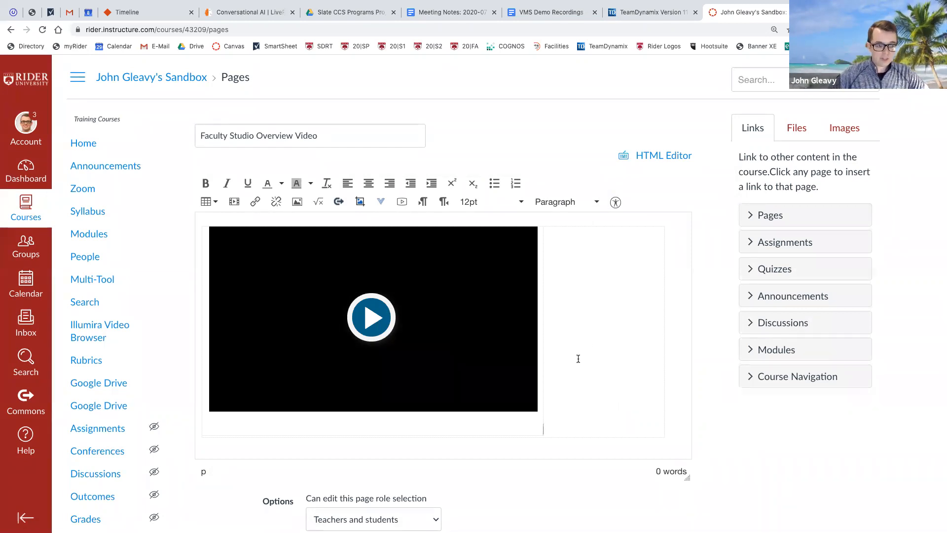
Test-play the embedded video, then Save & Publish the Faculty Studio Overview Video page
scroll(577, 357, "down", 2)
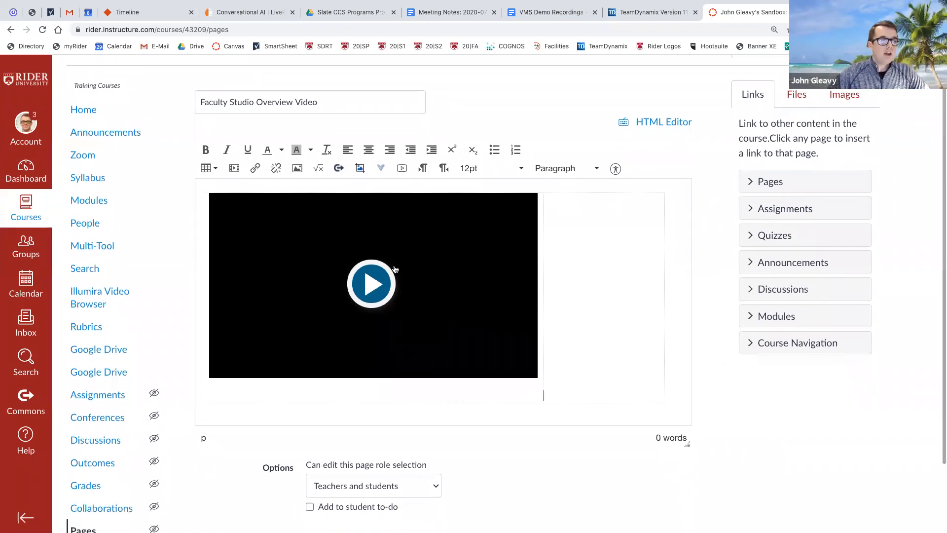
left_click(370, 285)
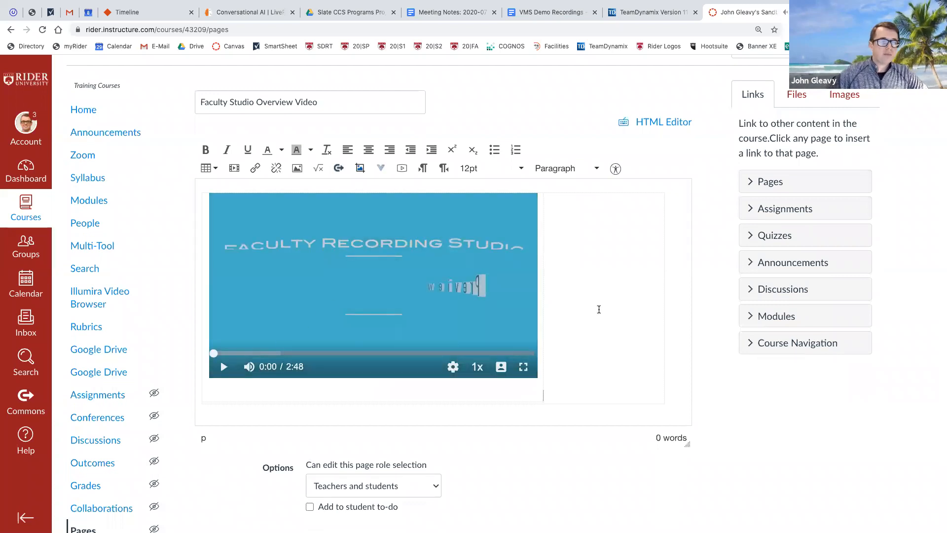
scroll(708, 325, "down", 1)
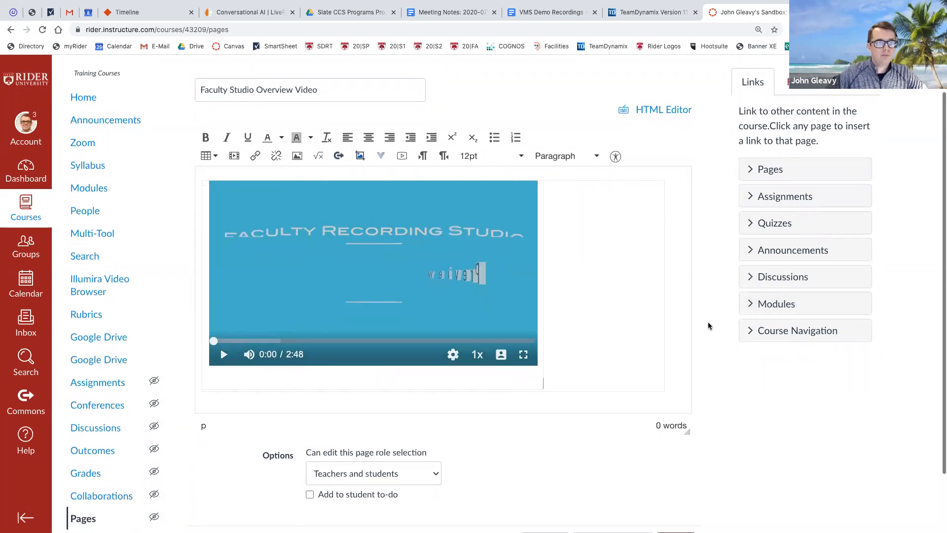
scroll(709, 325, "down", 3)
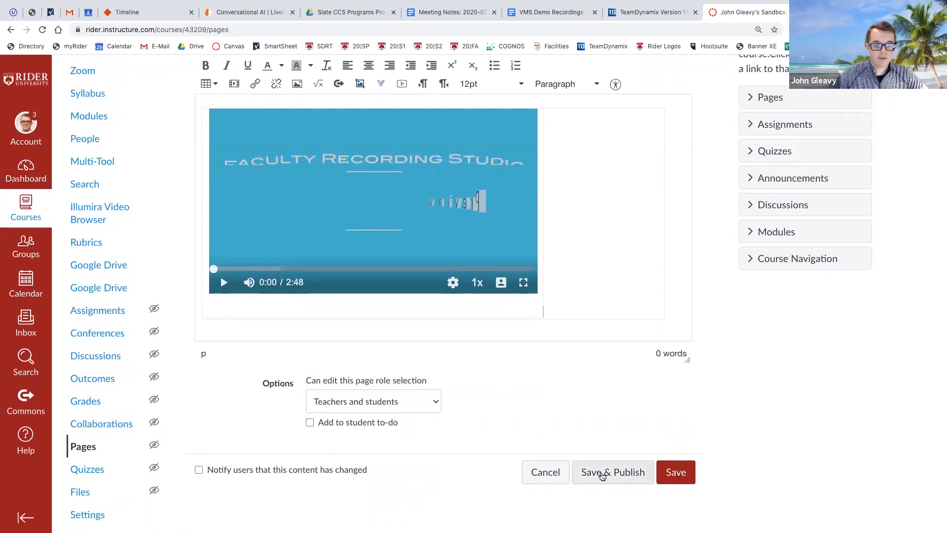
left_click(601, 475)
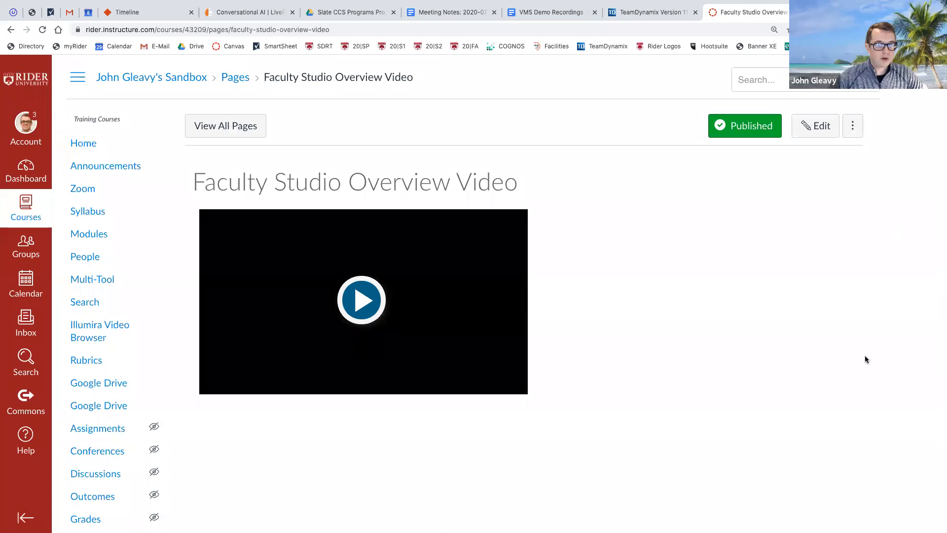
Play the page's video at low volume, pause it, and return to the course Modules page
left_click(370, 289)
mouse_move(240, 383)
left_click_drag(263, 384, 262, 385)
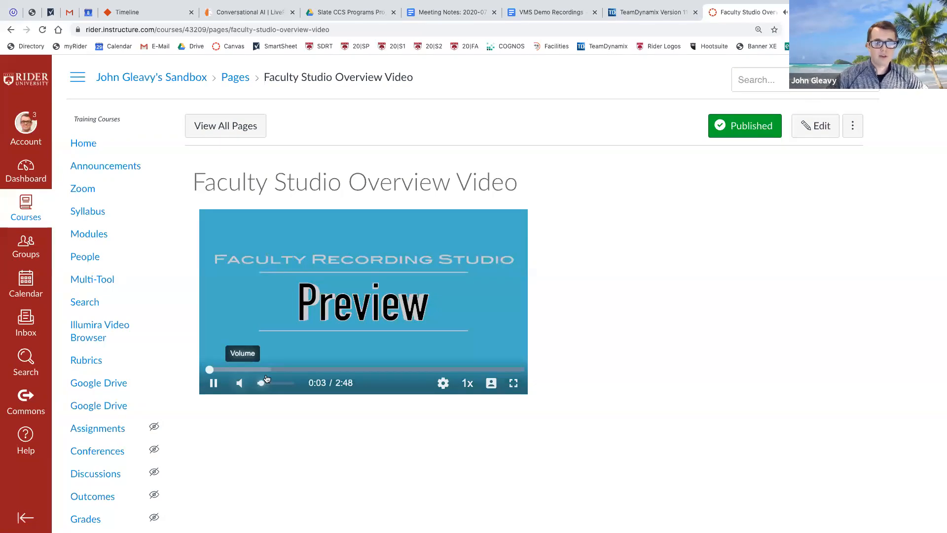
left_click(248, 293)
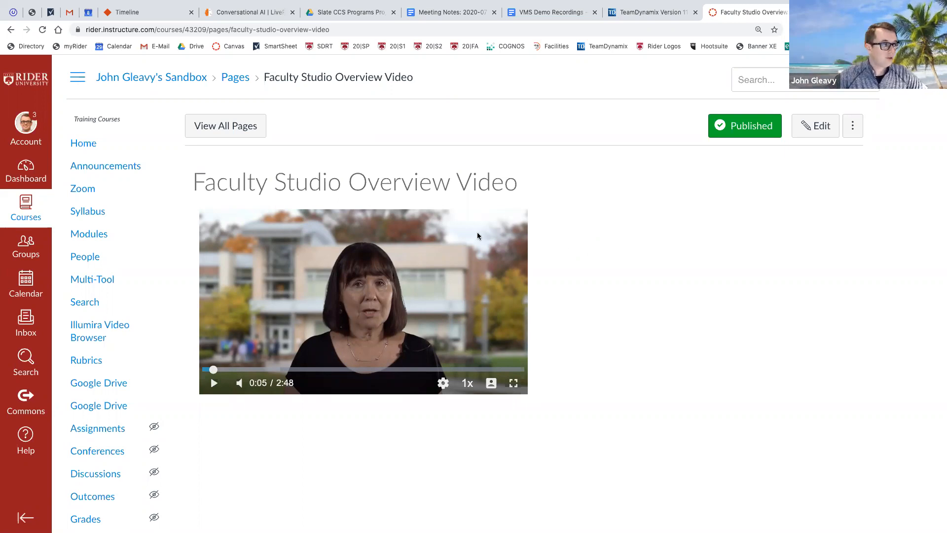
scroll(478, 234, "down", 2)
left_click(101, 193)
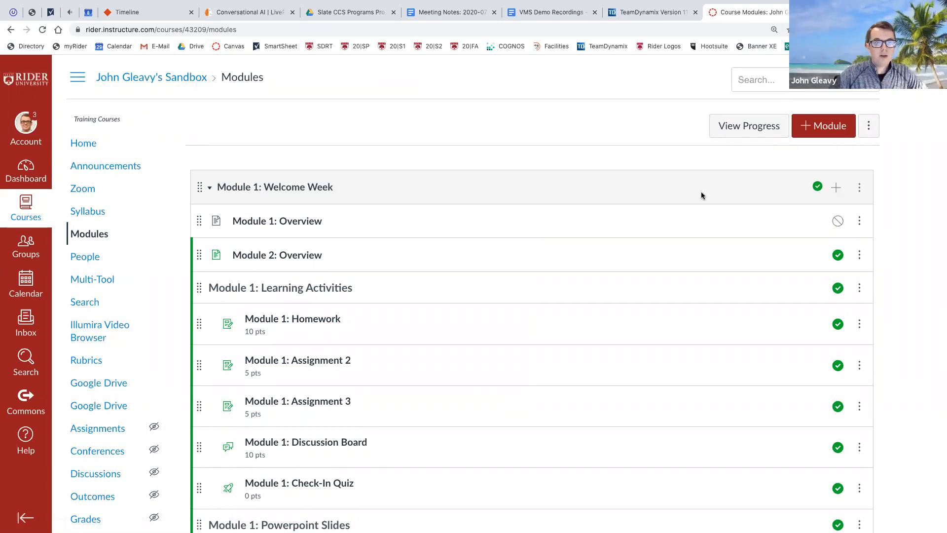
Start adding an existing Page item to Module 1: Welcome Week
left_click(836, 188)
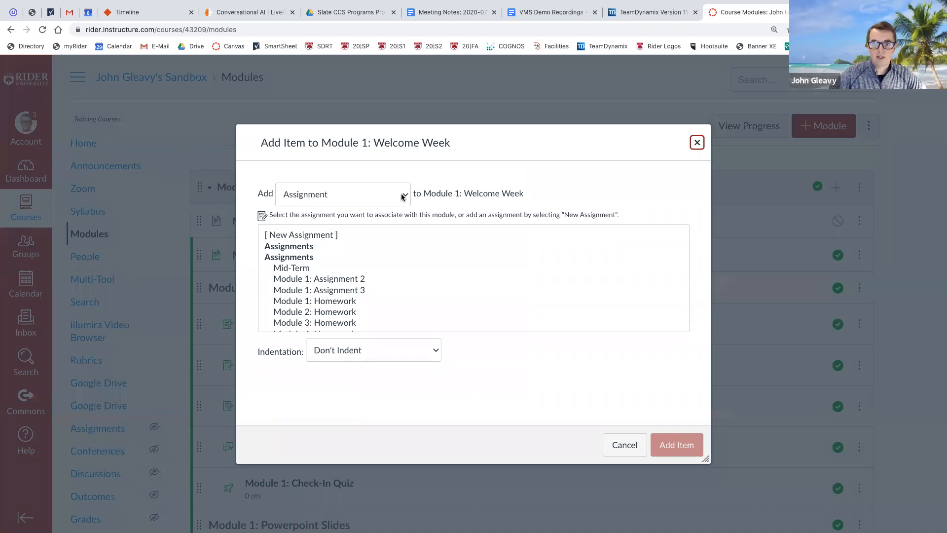
left_click(351, 198)
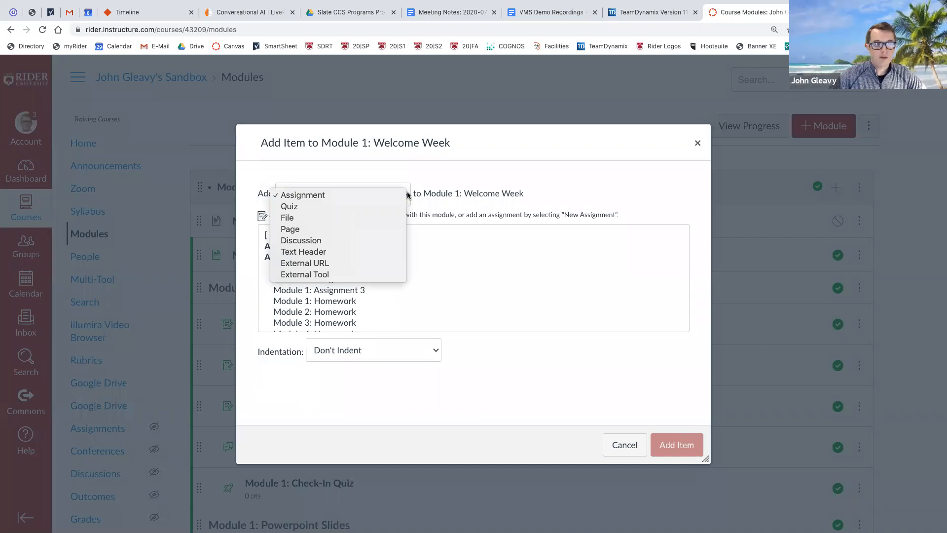
left_click(346, 232)
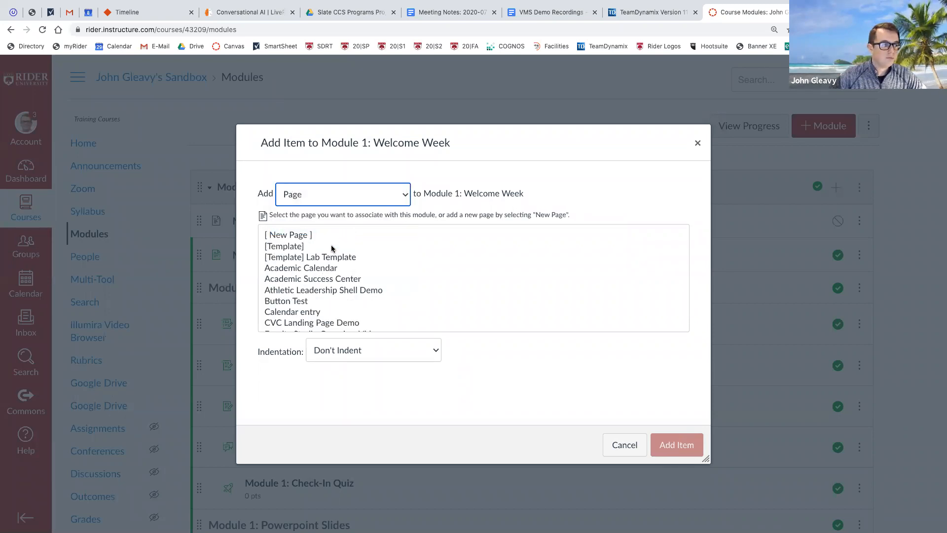
Select the Faculty Studio Overview Video page from the list and add it to the module
scroll(321, 256, "down", 1)
scroll(322, 256, "down", 5)
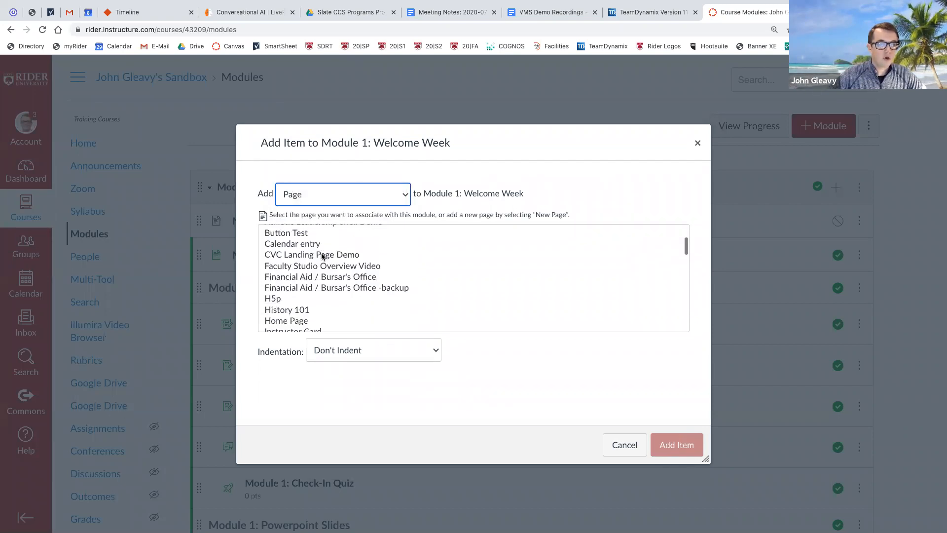
scroll(321, 255, "down", 1)
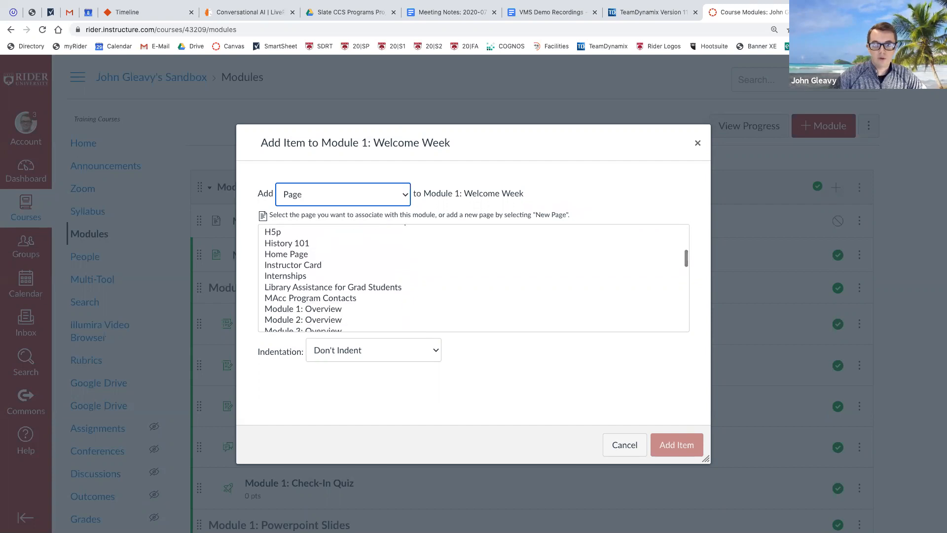
scroll(377, 259, "down", 2)
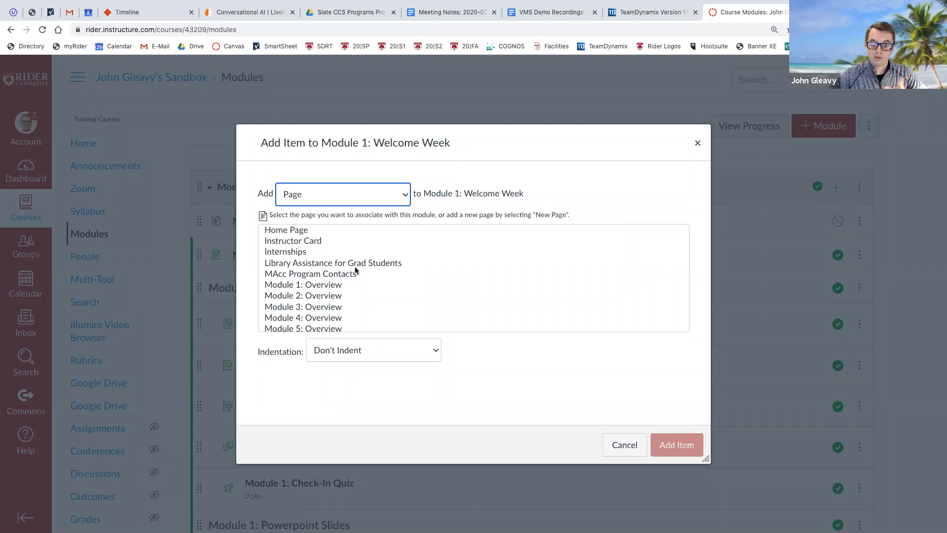
scroll(352, 269, "down", 5)
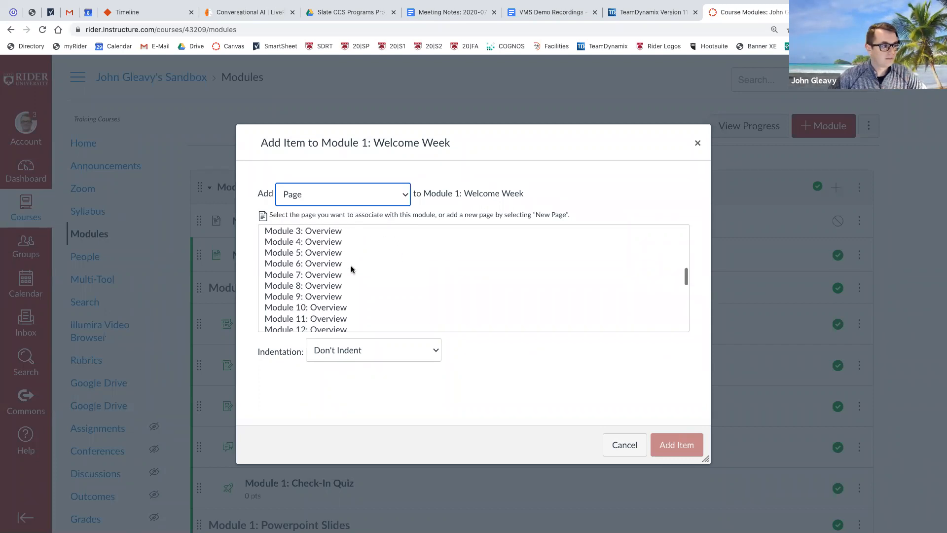
scroll(352, 269, "down", 3)
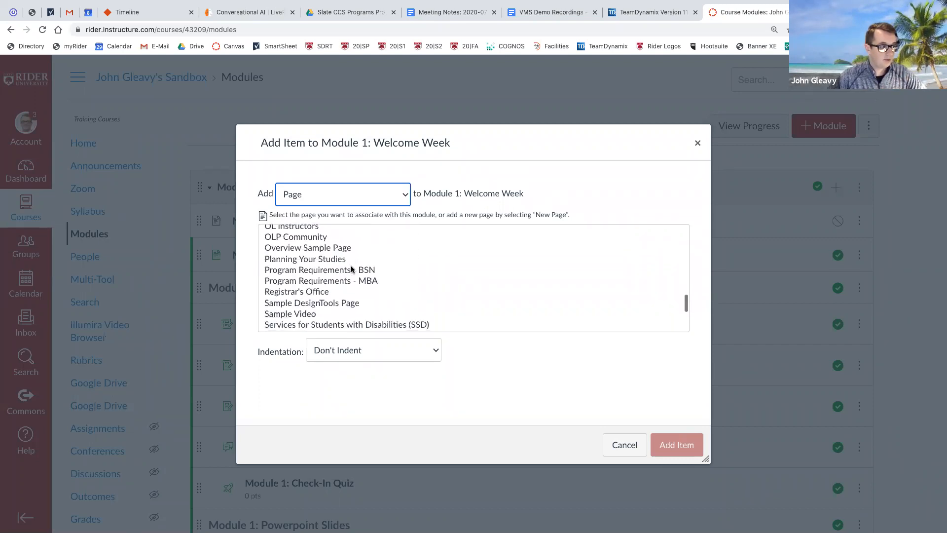
scroll(353, 268, "down", 5)
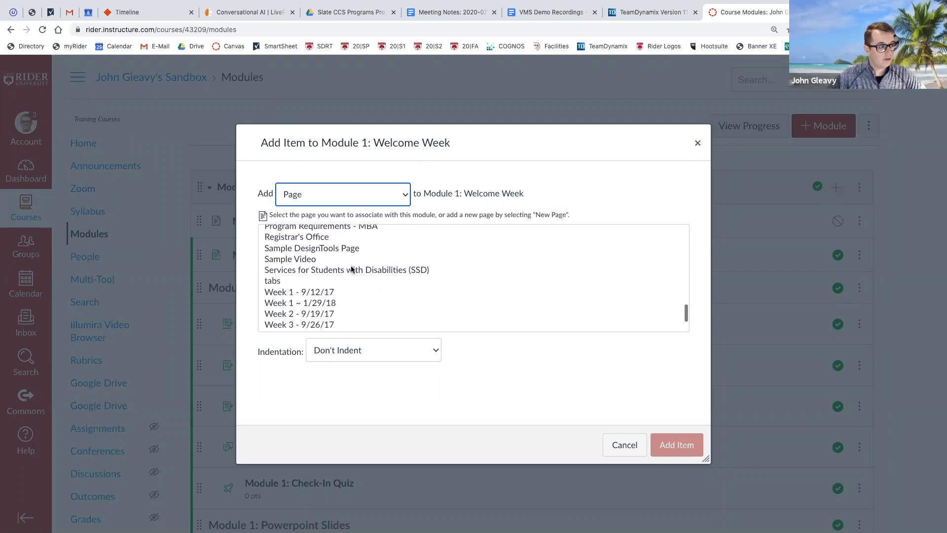
scroll(354, 268, "up", 4)
scroll(354, 268, "up", 8)
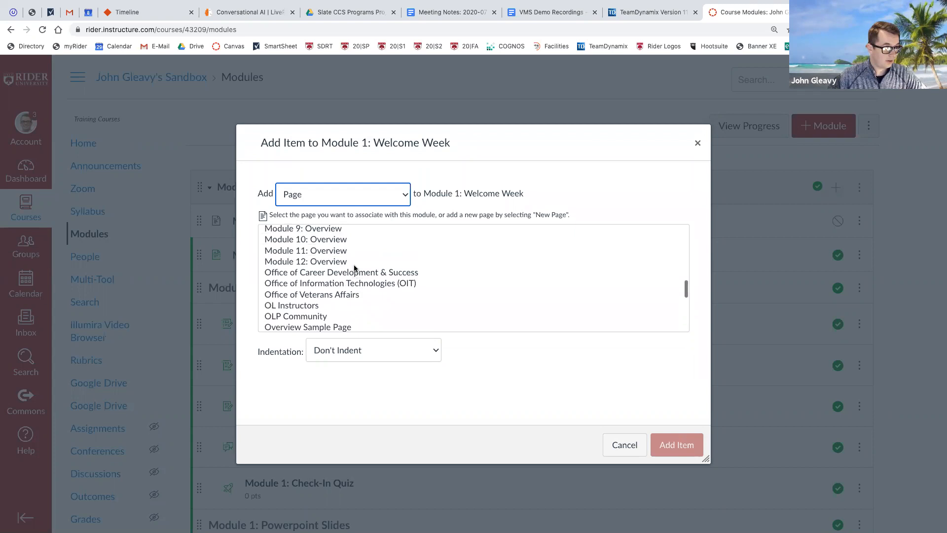
scroll(354, 268, "up", 10)
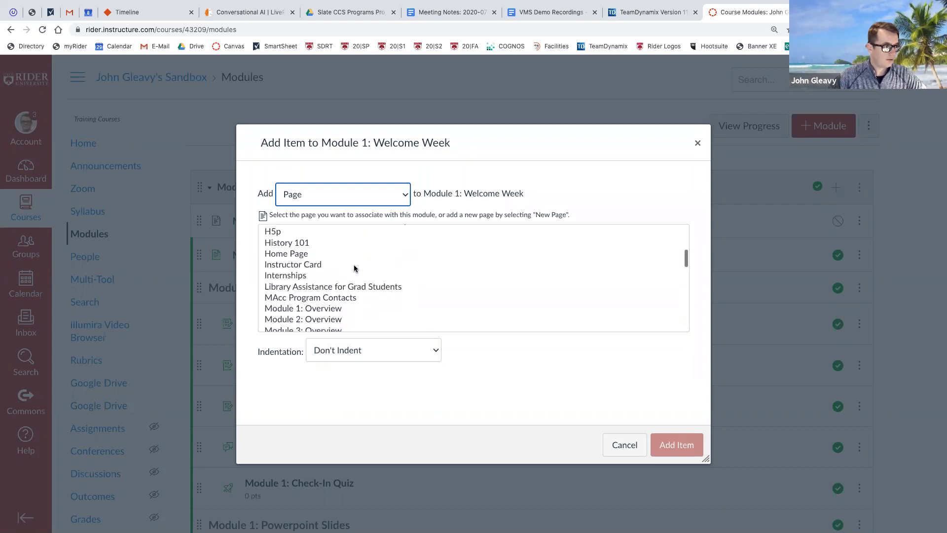
scroll(353, 267, "up", 1)
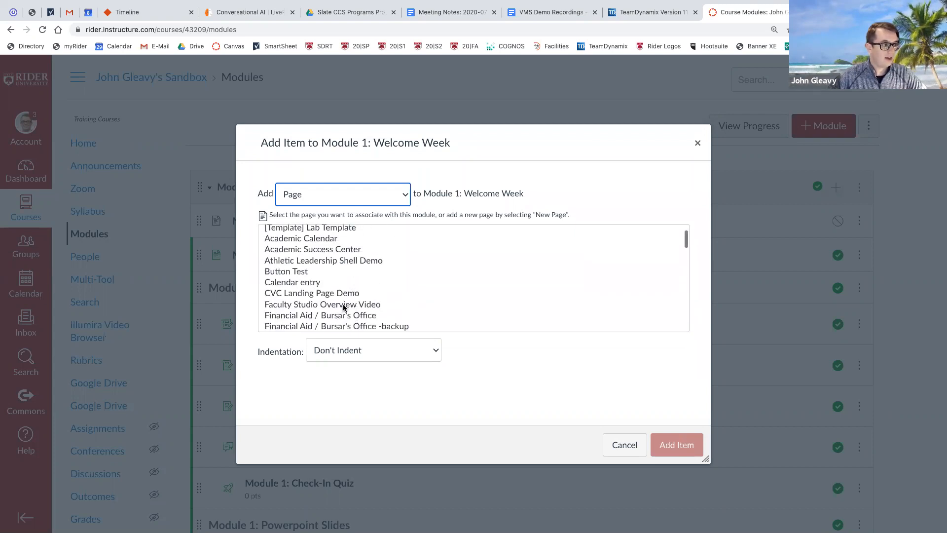
left_click(346, 305)
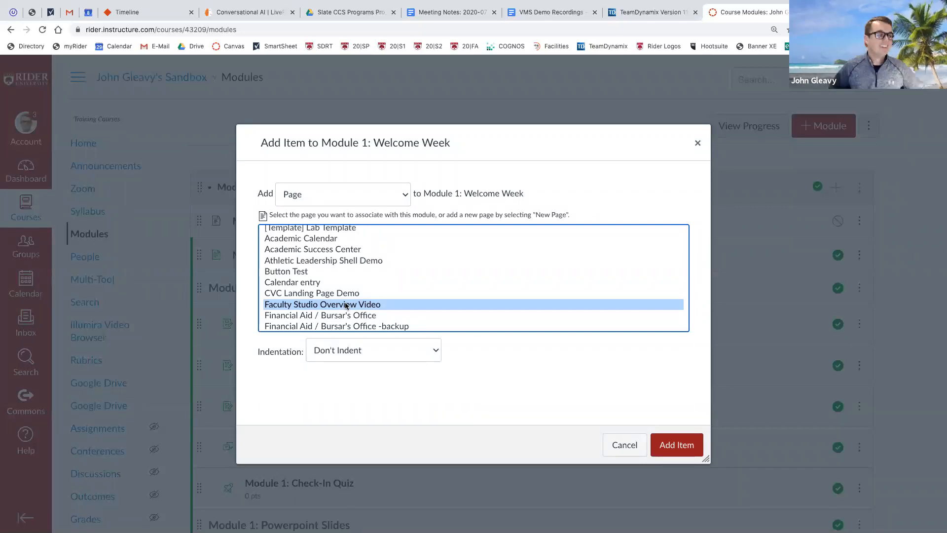
left_click(338, 308)
left_click(338, 309)
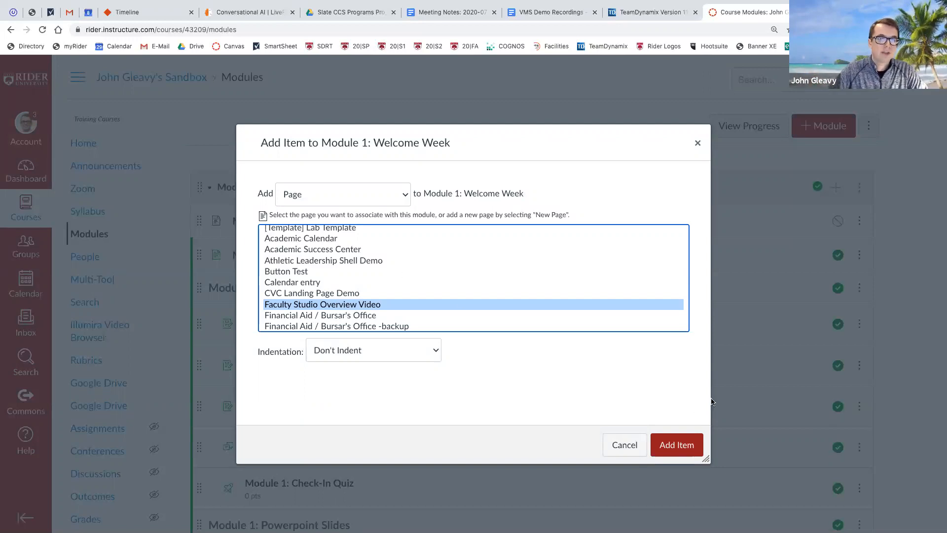
left_click(681, 444)
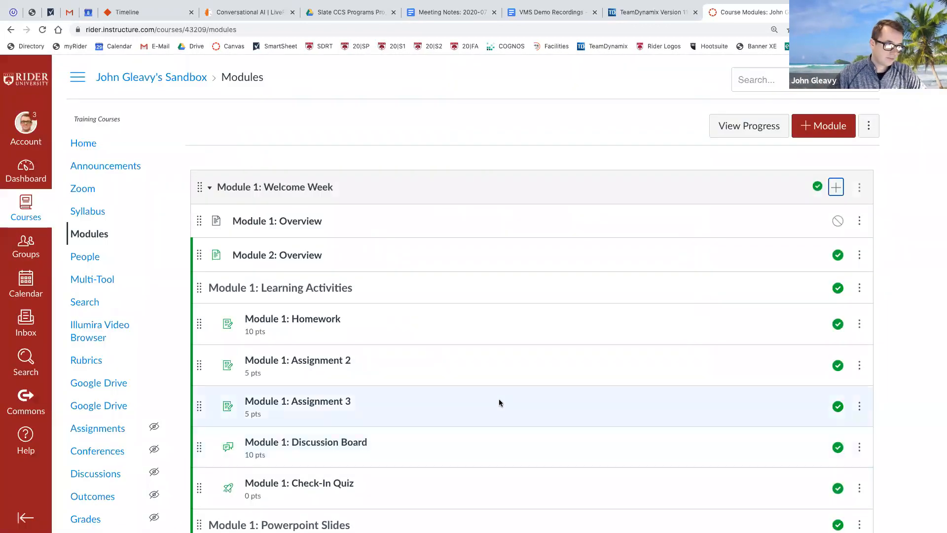
Move Faculty Studio Overview Video directly under Module 1: Overview, leaving it unindented and published
scroll(499, 403, "down", 3)
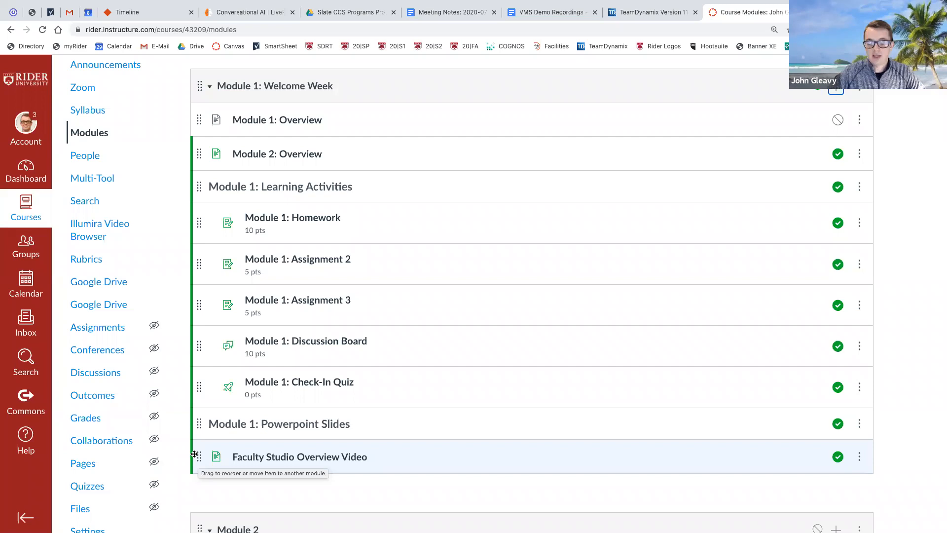
left_click_drag(195, 454, 198, 138)
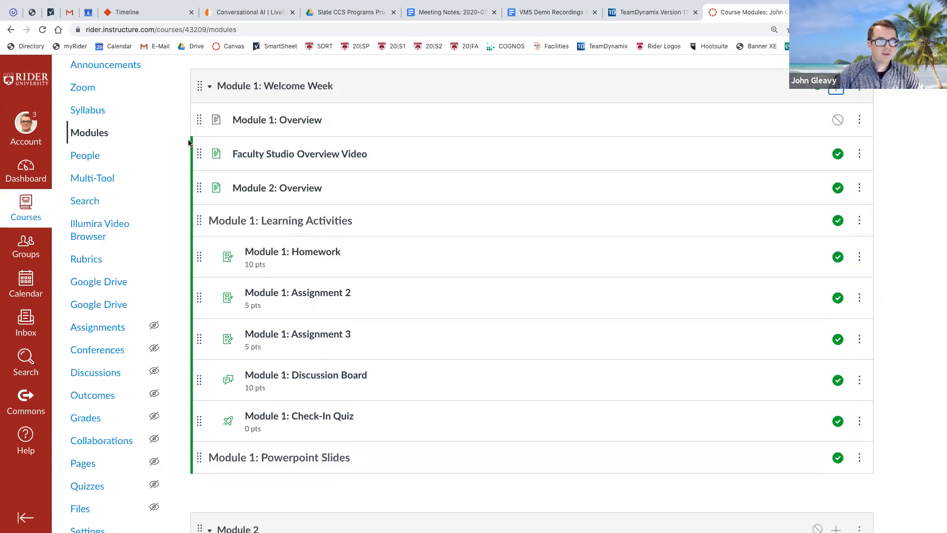
left_click(859, 154)
left_click(857, 192)
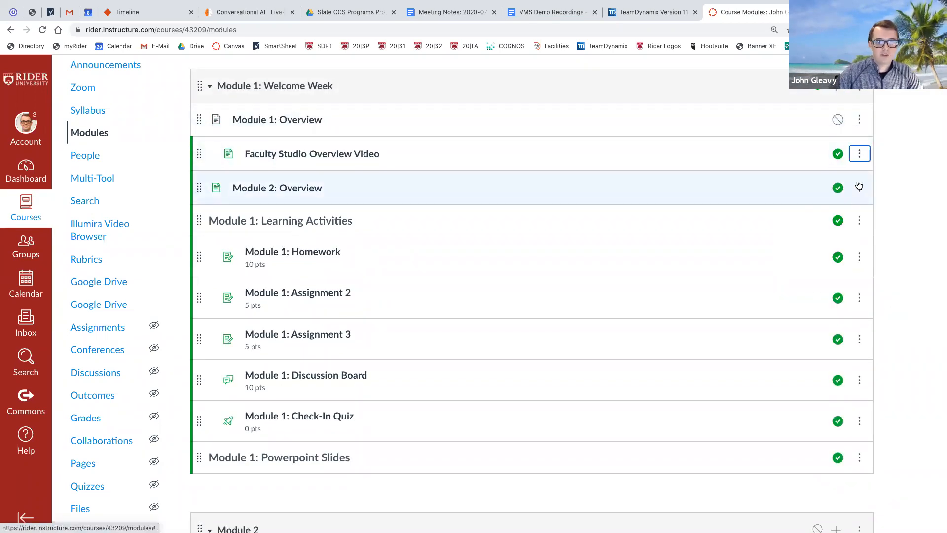
left_click(859, 153)
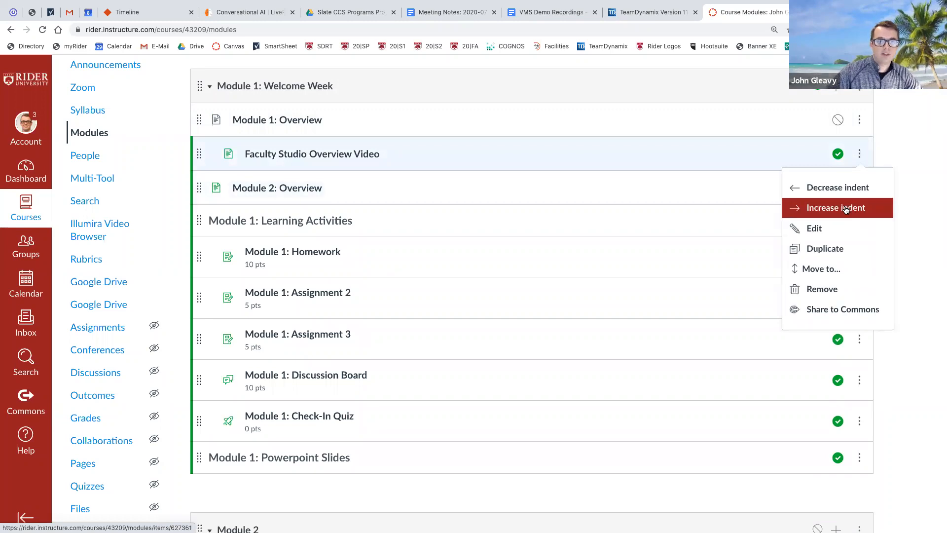
left_click(839, 188)
left_click(838, 154)
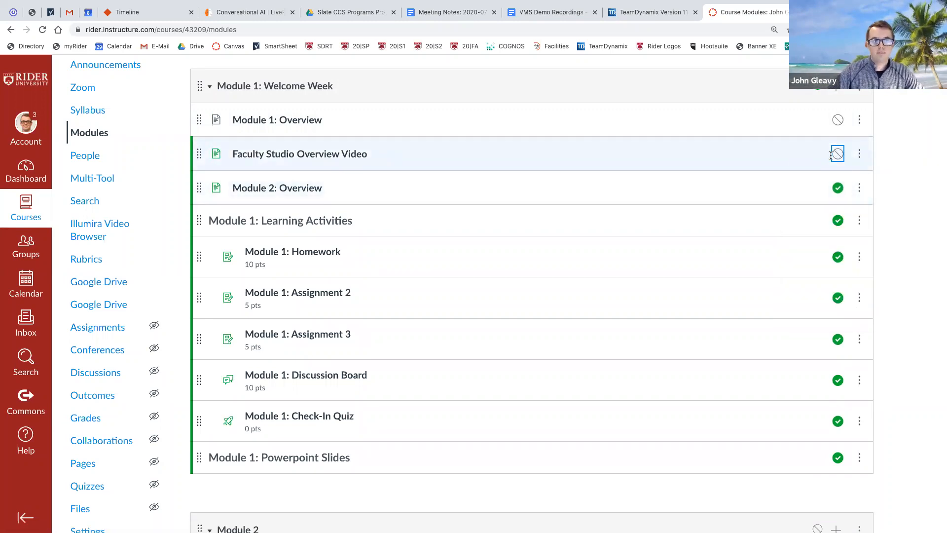
left_click(837, 155)
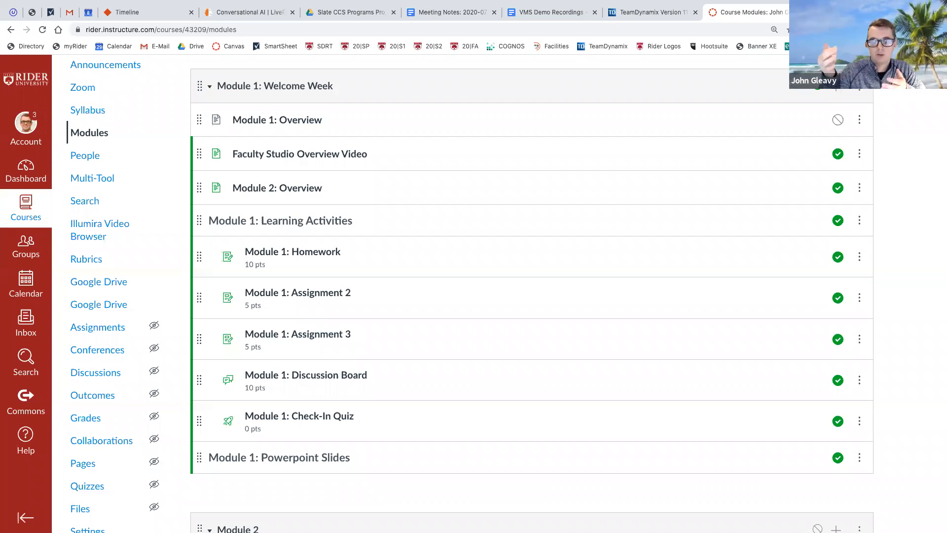
View the Illumira Video Browser's three course videos, then close a leftover browser tab
left_click(92, 234)
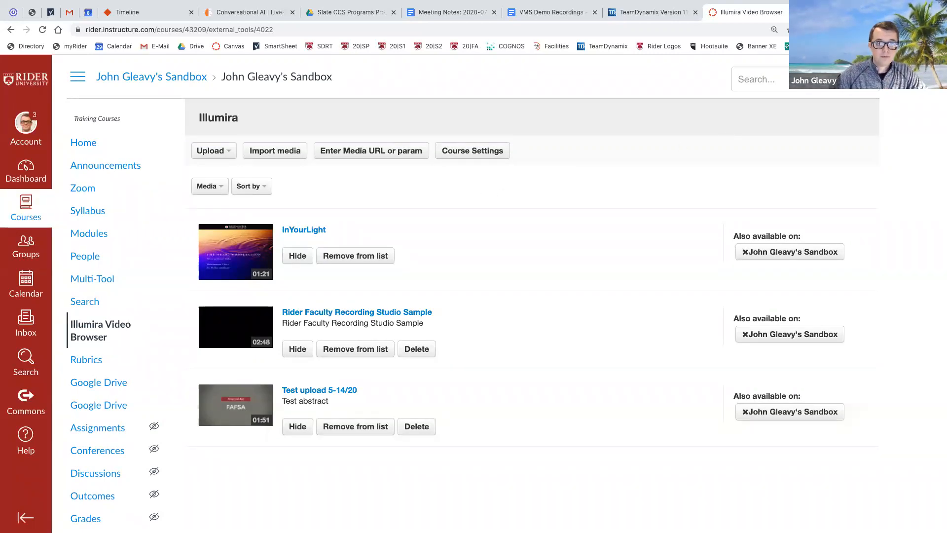
left_click(896, 12)
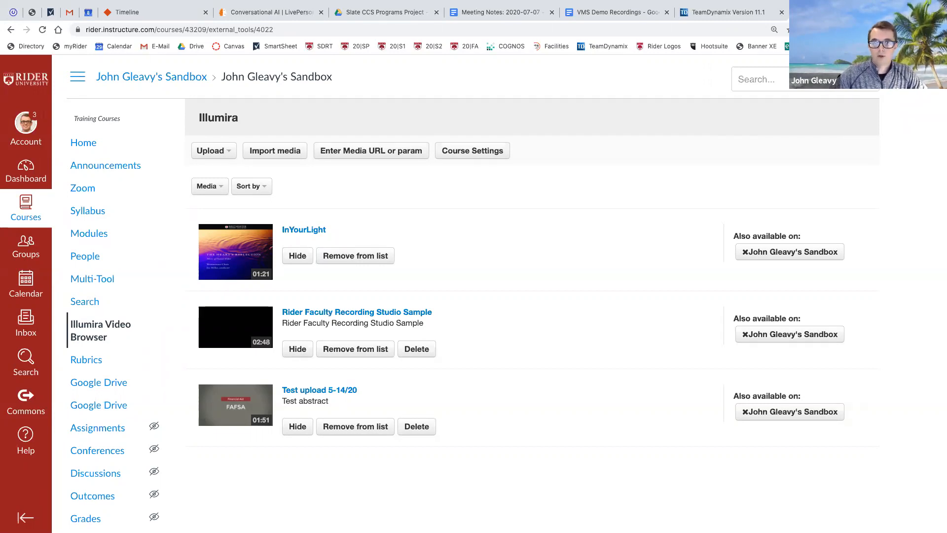
Go to rider.njvid.net in a new Chrome tab
key("super+t")
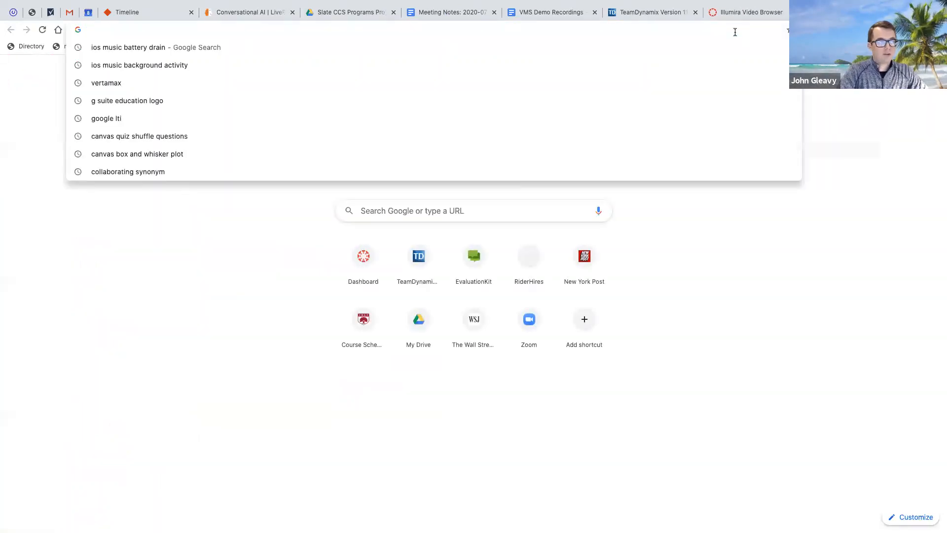
type("rider.njvid.net")
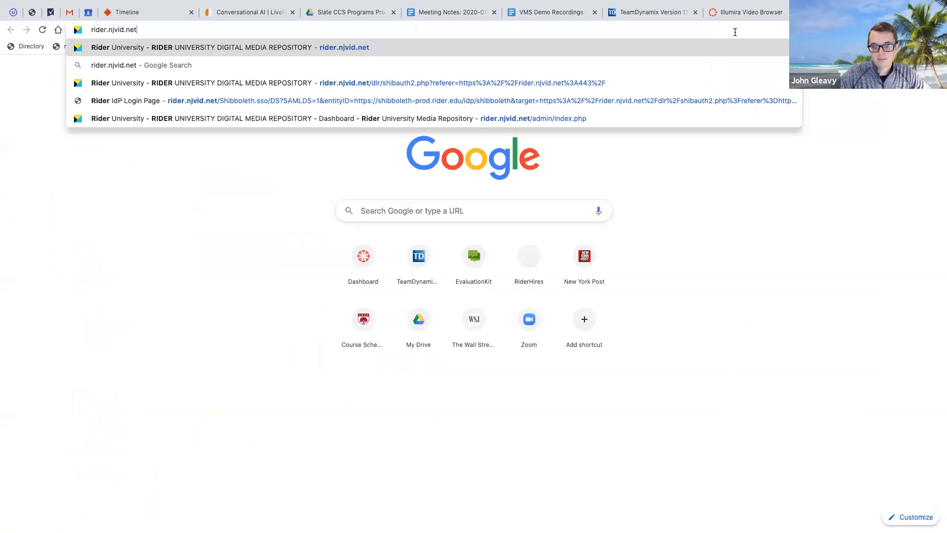
key("Return")
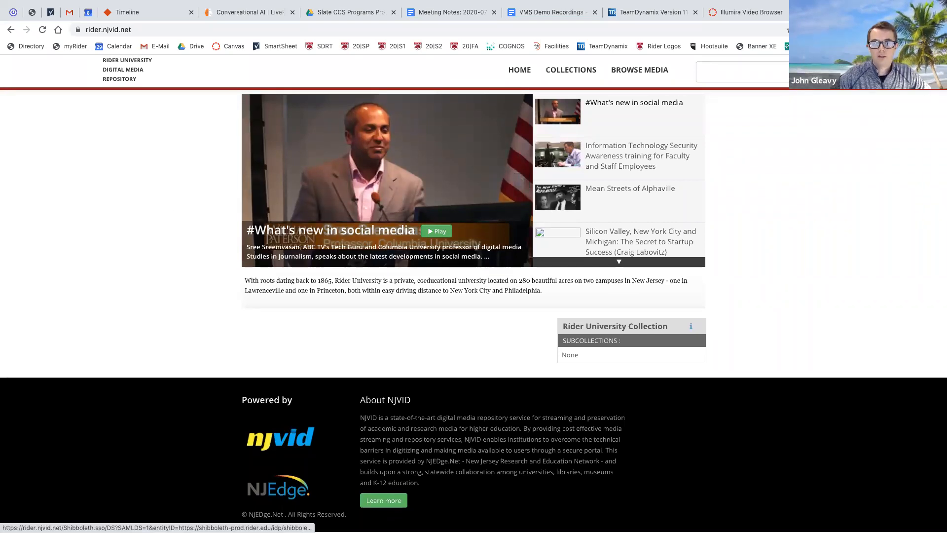
Log in on the Rider Shibboleth page with the university username and password
left_click(860, 70)
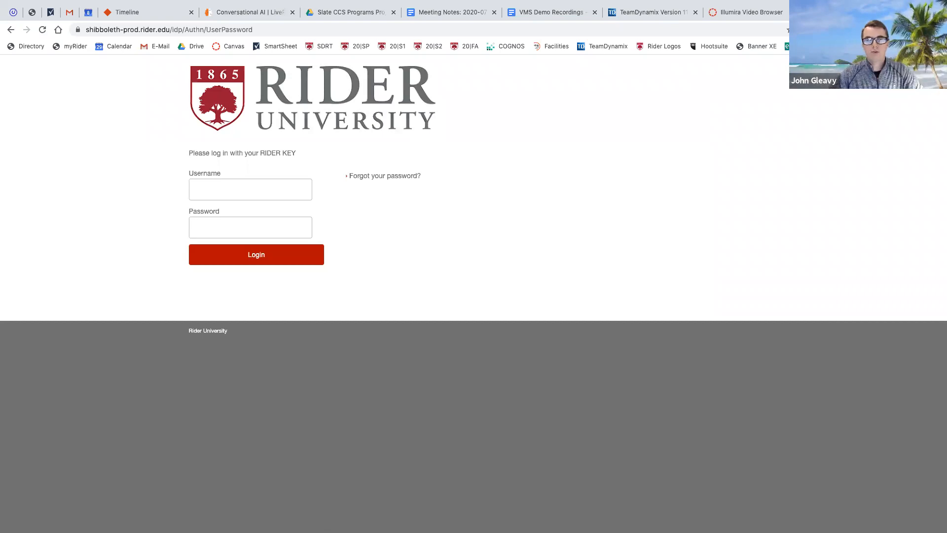
left_click(261, 191)
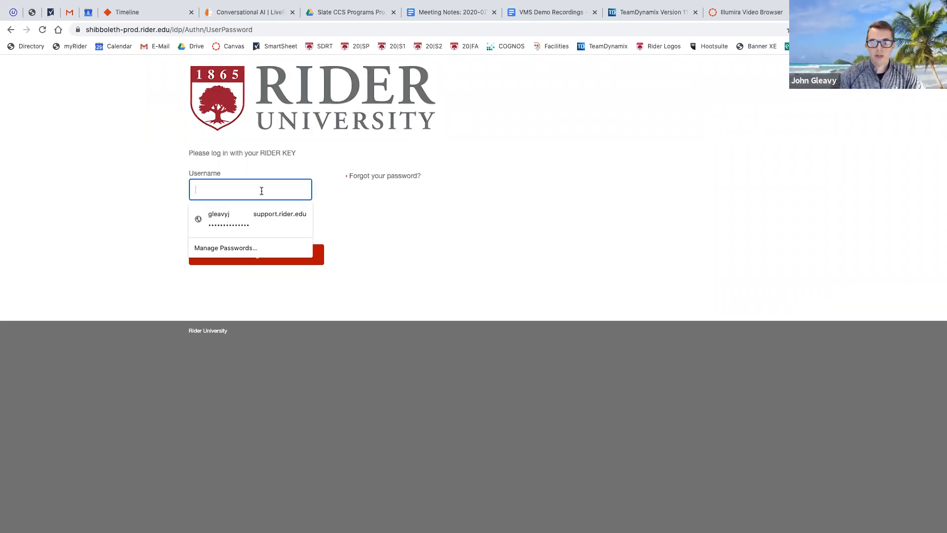
type("gleavyj")
key("Tab")
type("••••••••••")
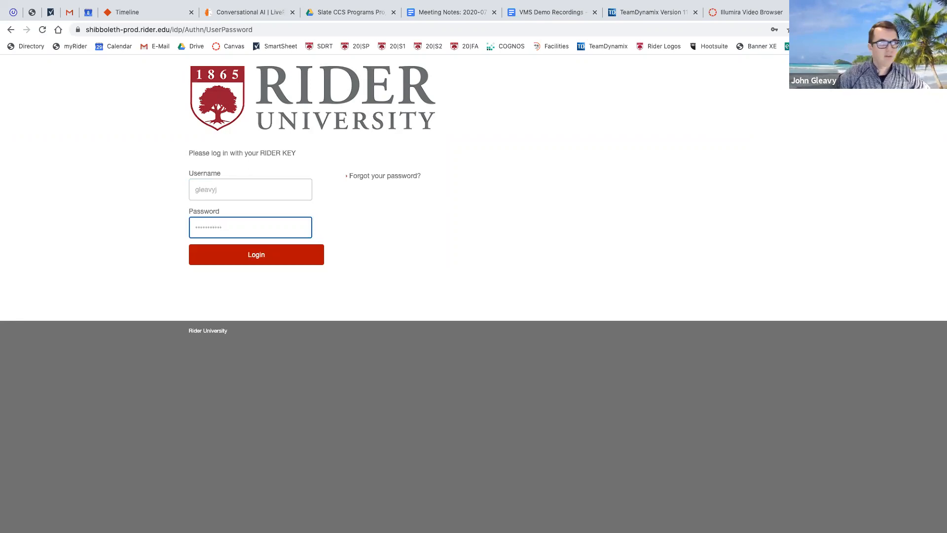
key("Return")
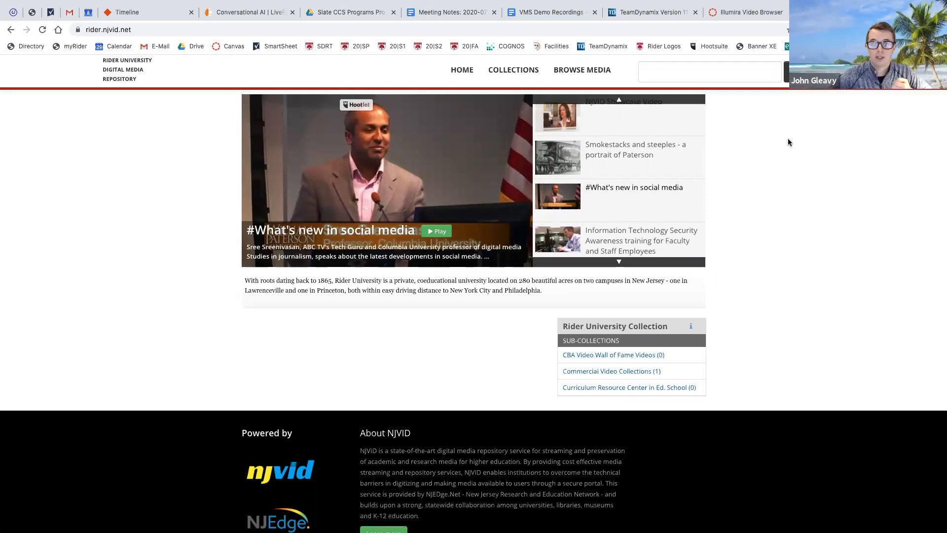
Open the Admin dashboard from the account menu, zoom the page to 125%, and show the Media list
left_click(877, 70)
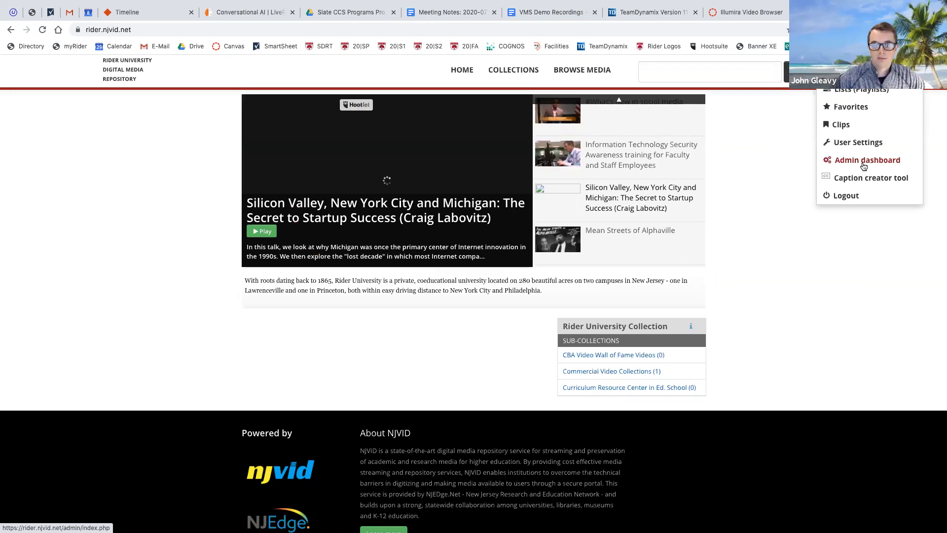
left_click(864, 166)
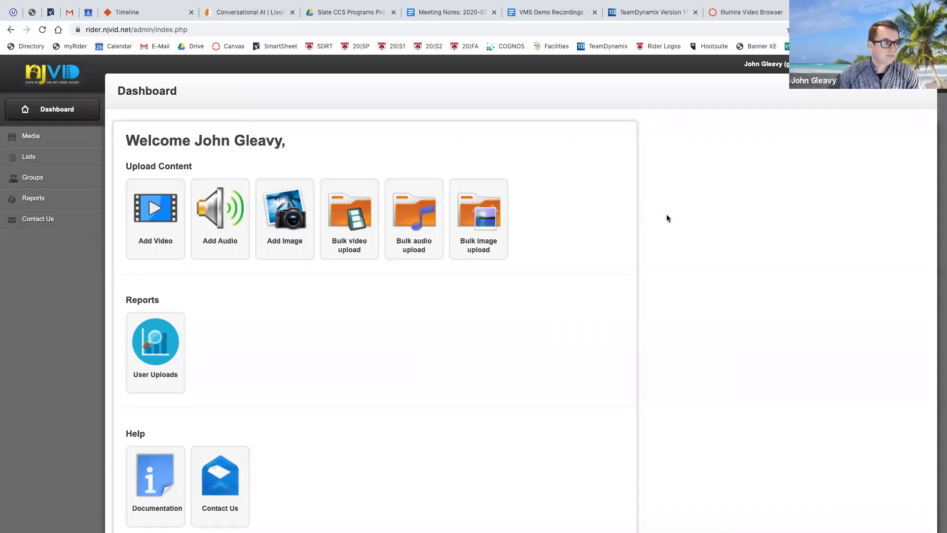
scroll(677, 218, "down", 4)
scroll(677, 216, "up", 4)
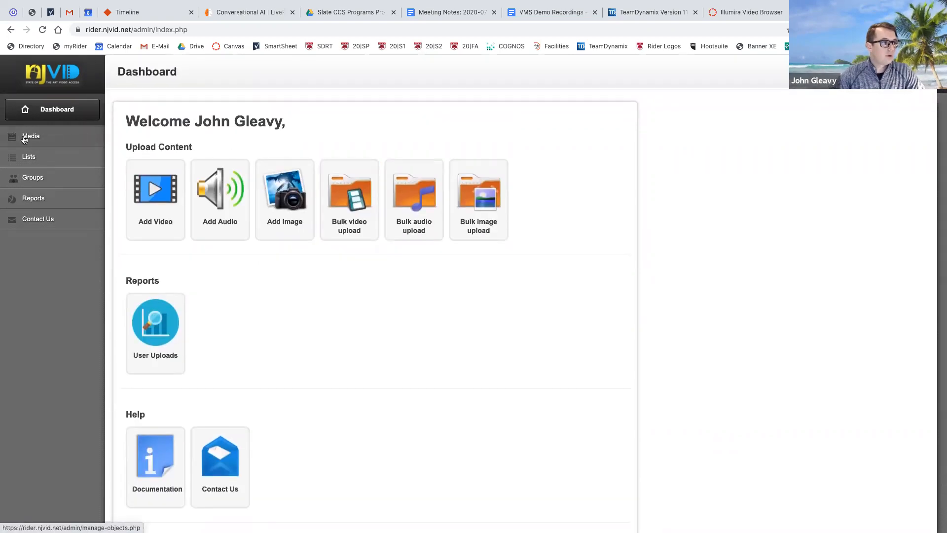
key("super+plus")
key("super+plus")
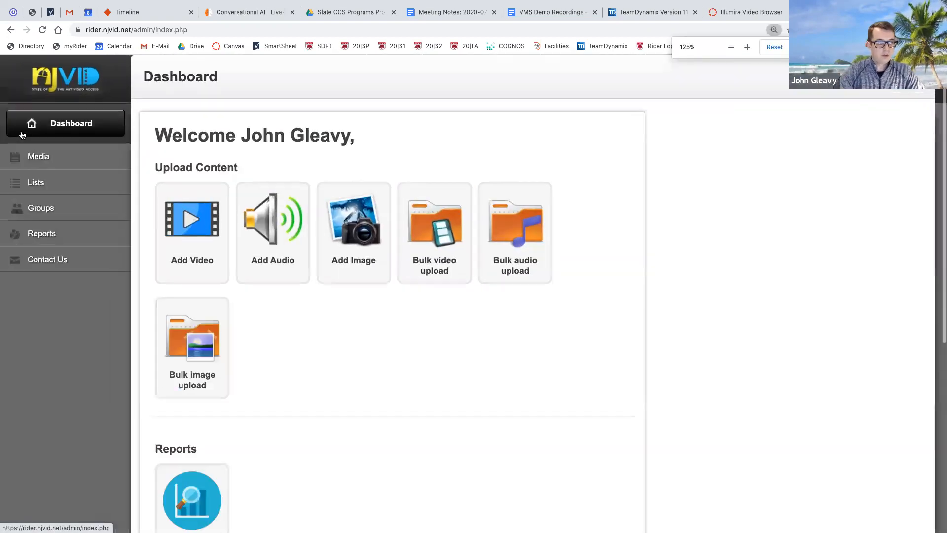
left_click(39, 157)
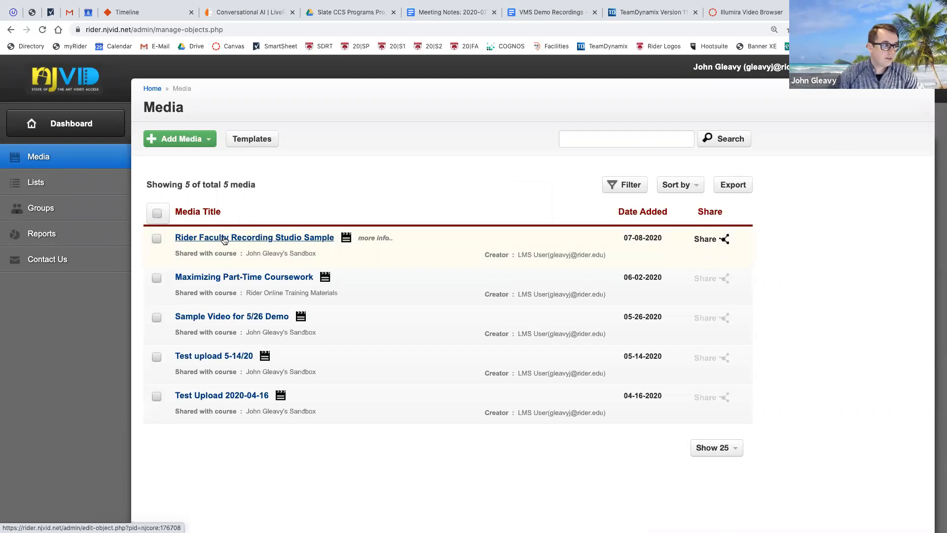
Open Rider Faculty Recording Studio Sample's Edit Object page and choose Edit thumbnail
left_click(270, 241)
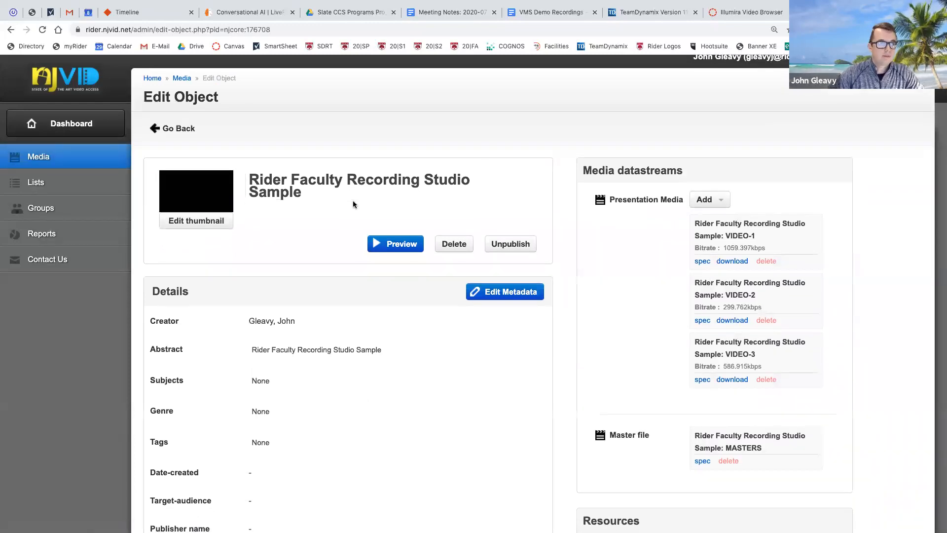
scroll(353, 200, "down", 1)
mouse_move(320, 164)
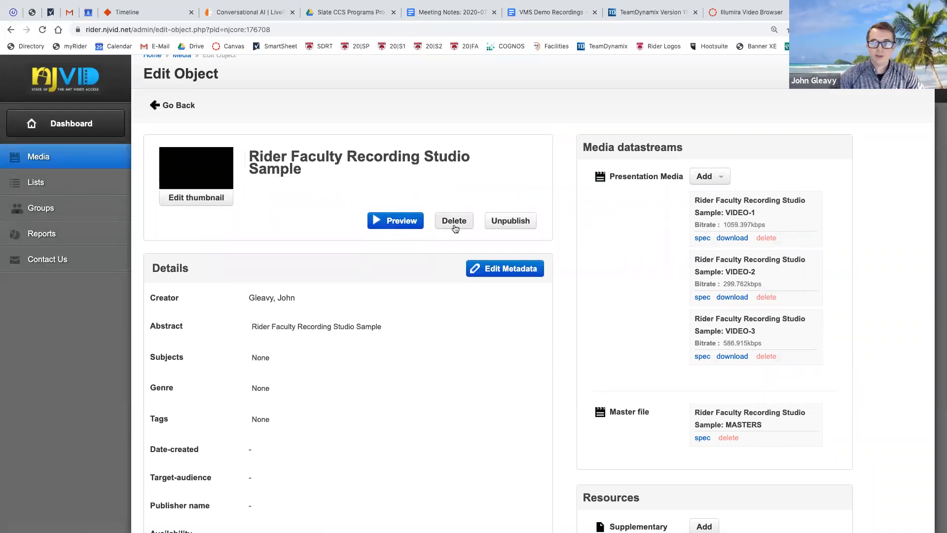
left_click(197, 199)
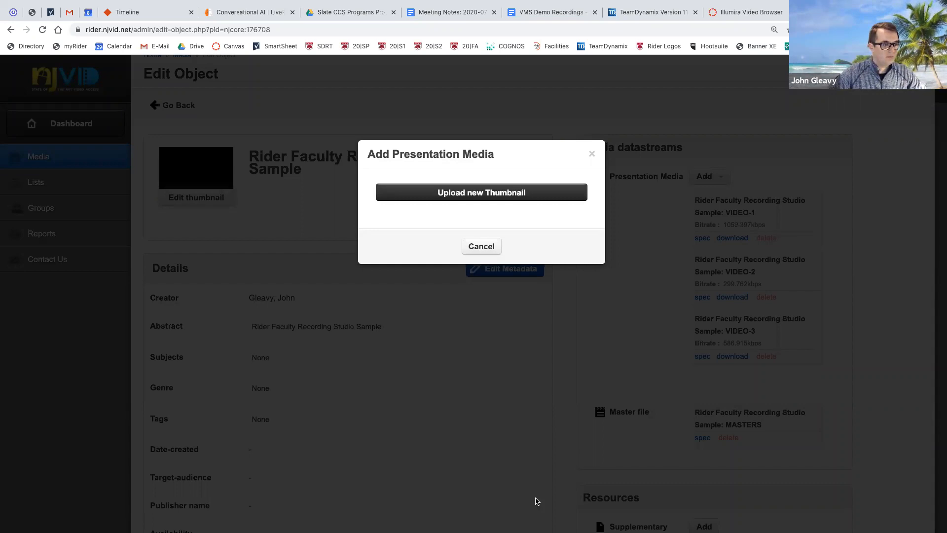
Browse the Screenshots folder for a thumbnail image, then cancel the file chooser and upload without choosing one
left_click(519, 189)
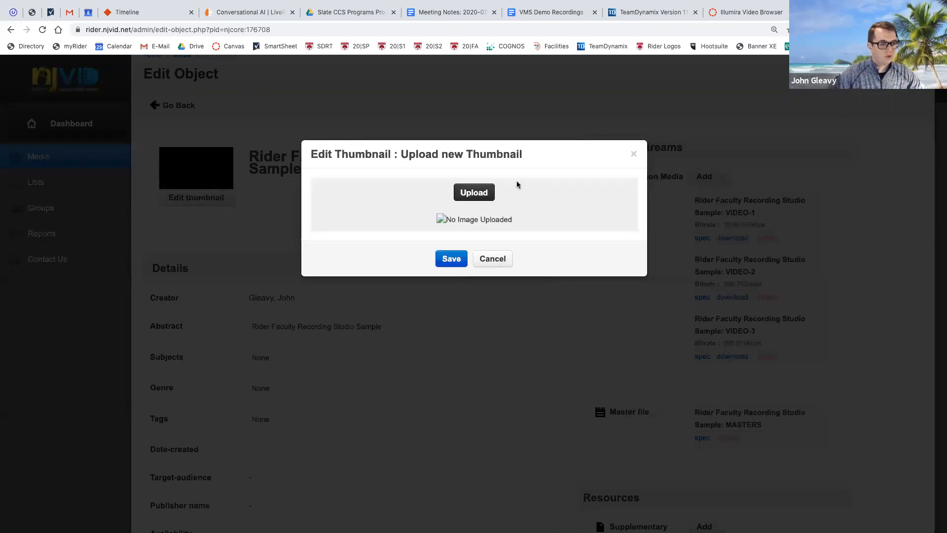
left_click(472, 195)
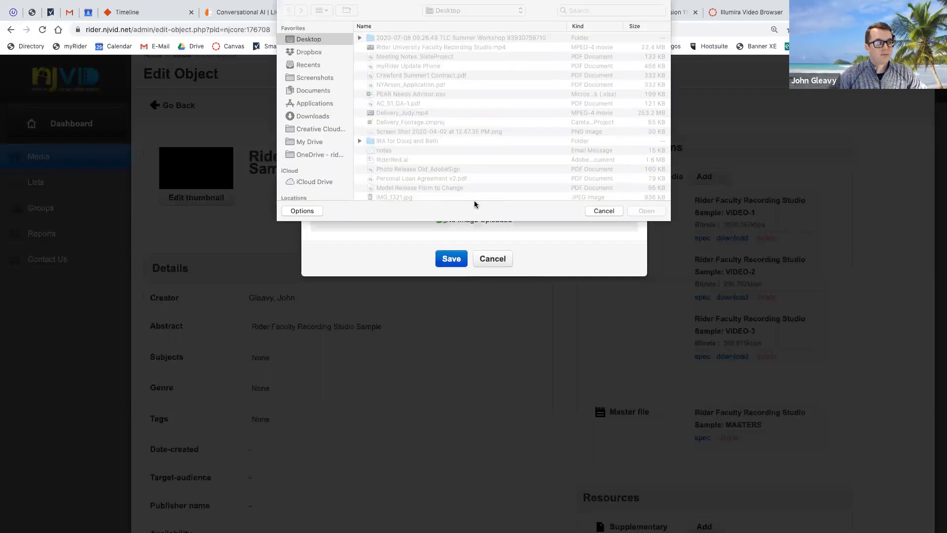
left_click(312, 80)
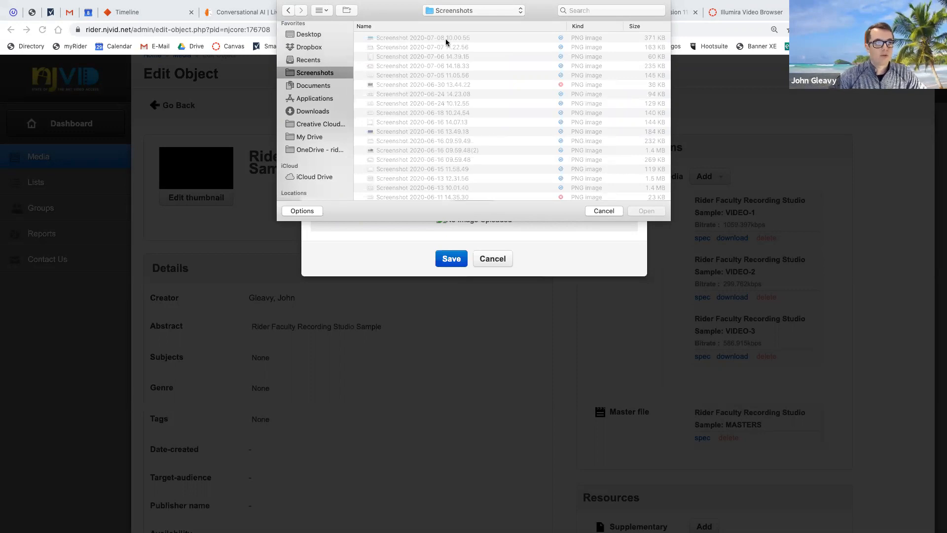
left_click(603, 211)
left_click(474, 191)
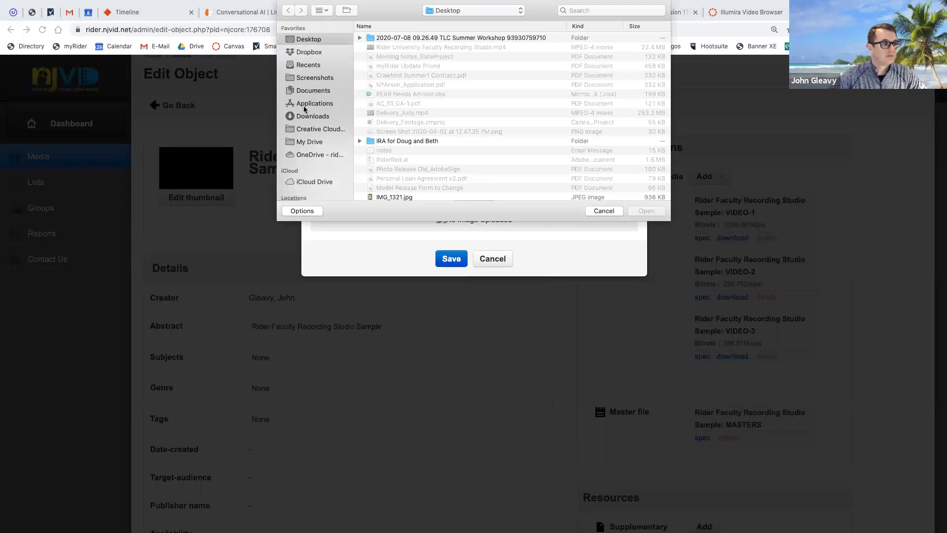
left_click(306, 79)
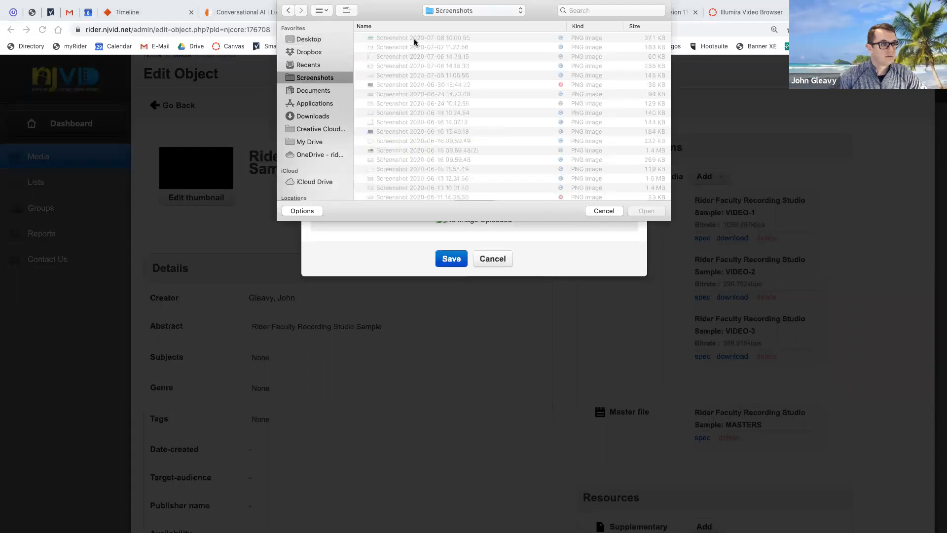
key("ctrl+Left")
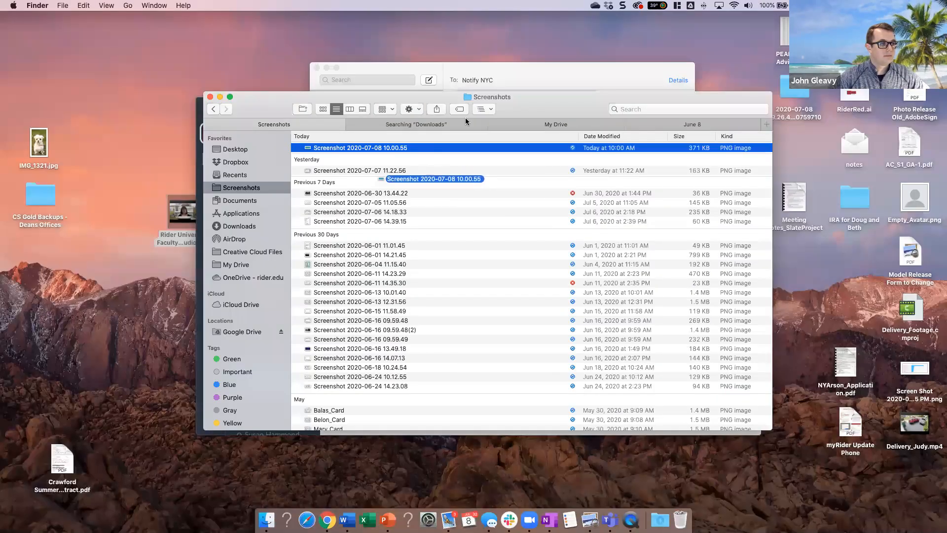
key("ctrl+Right")
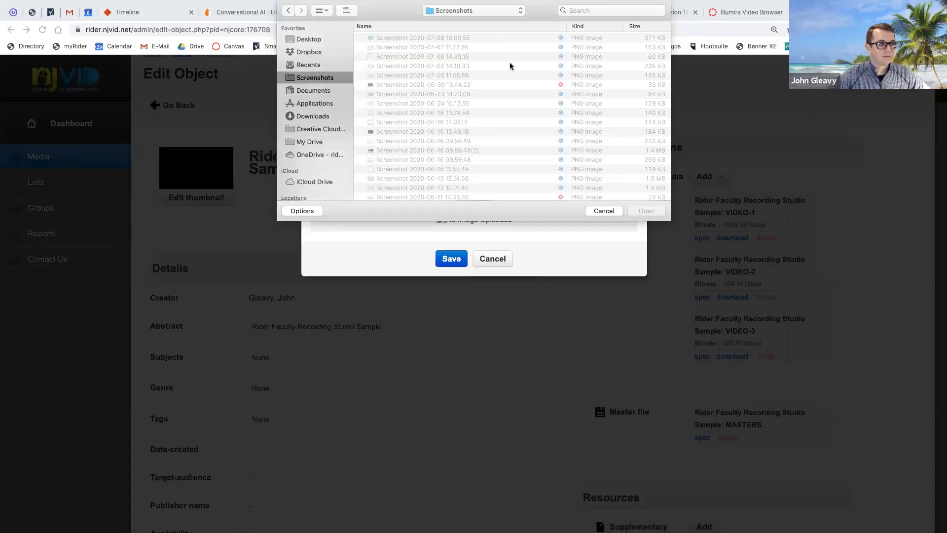
left_click(604, 211)
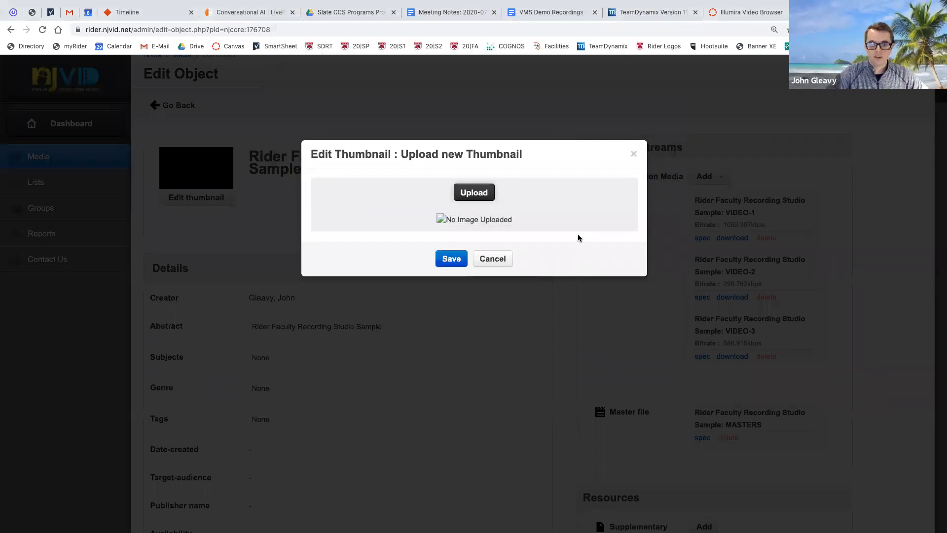
left_click(495, 258)
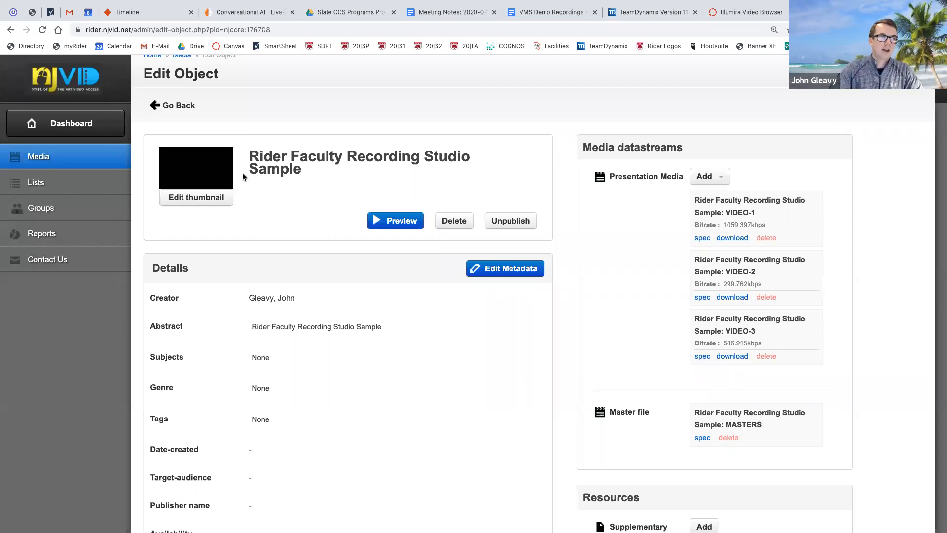
Leave the video's thumbnail unchanged and head back to the NJVID dashboard
mouse_move(298, 167)
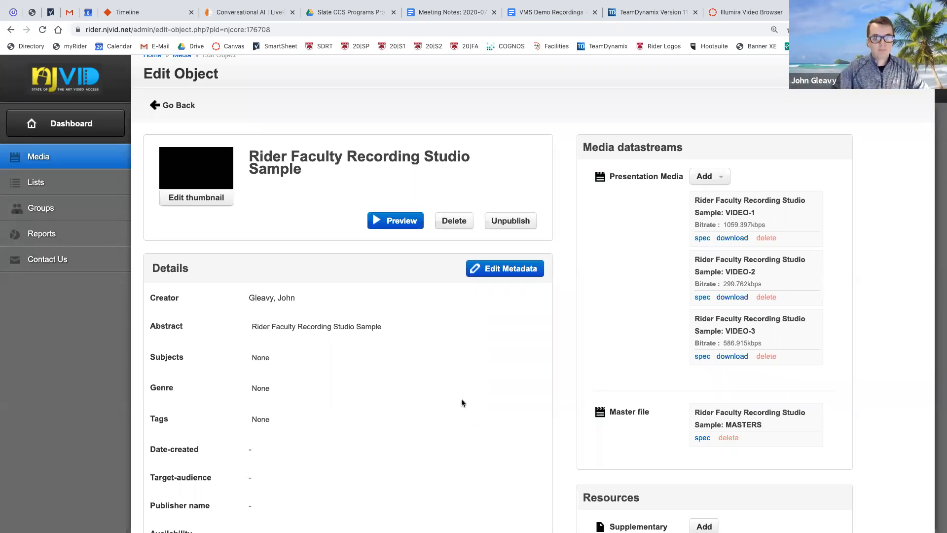
scroll(139, 154, "down", 1)
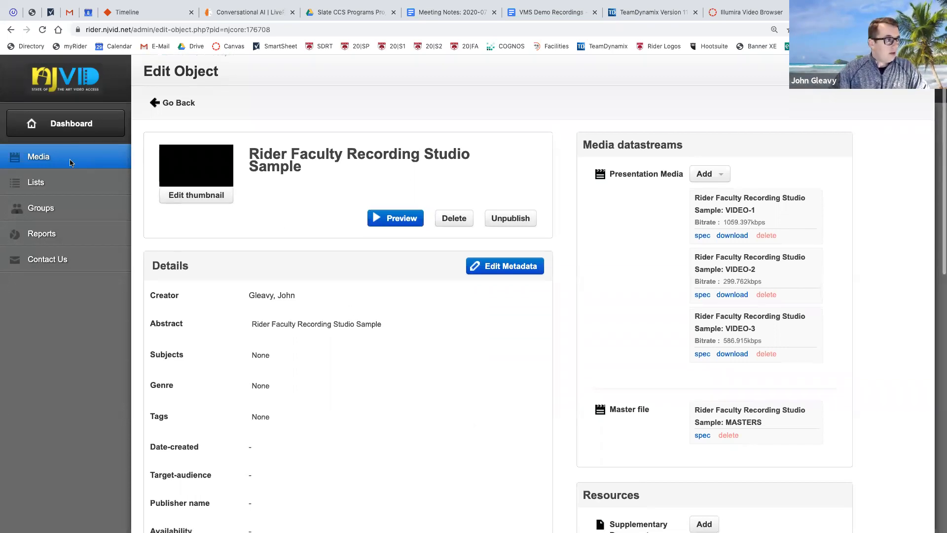
left_click(45, 126)
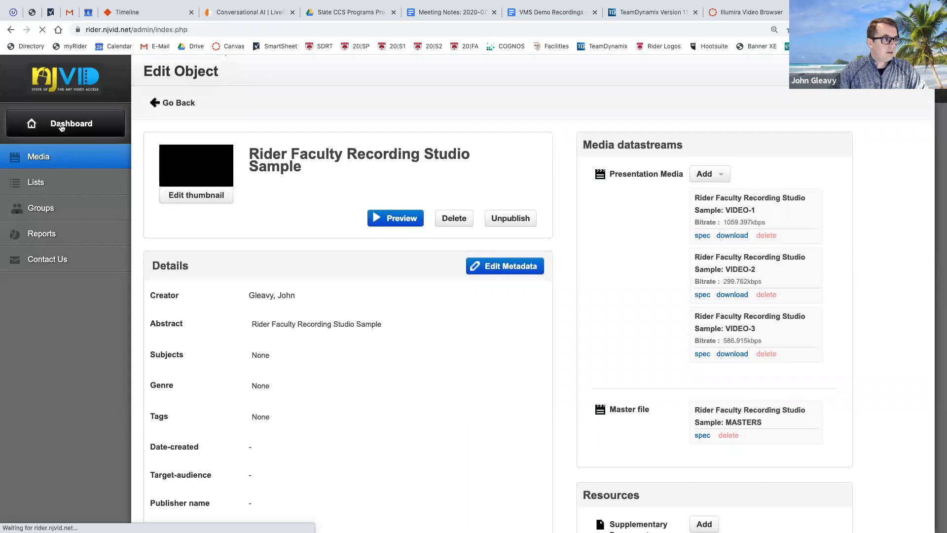
Move from NJVID's dashboard to the Reports page showing the lifetime views report
scroll(75, 140, "down", 3)
scroll(75, 139, "down", 2)
scroll(75, 140, "up", 4)
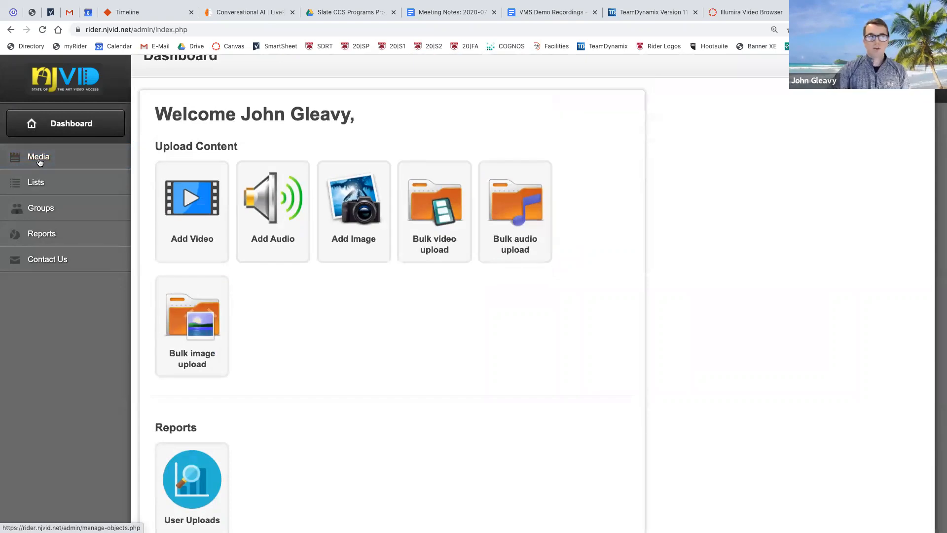
left_click(44, 239)
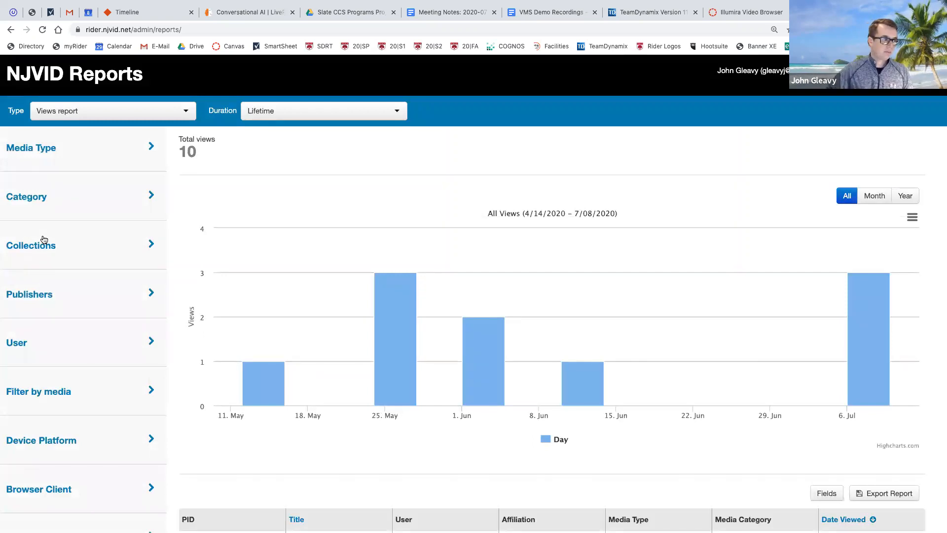
Scroll down to the views table and select the first entry's viewing date and viewer
scroll(186, 212, "down", 3)
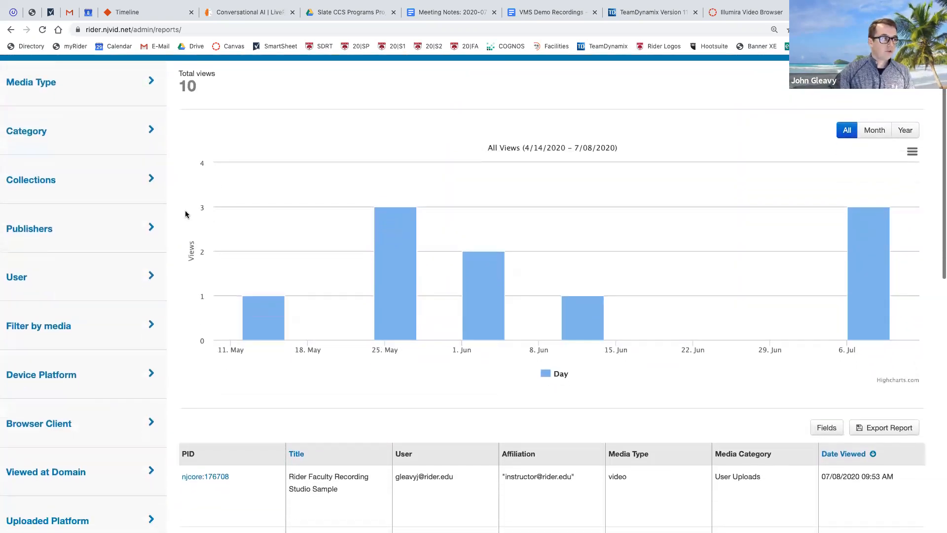
scroll(185, 214, "down", 10)
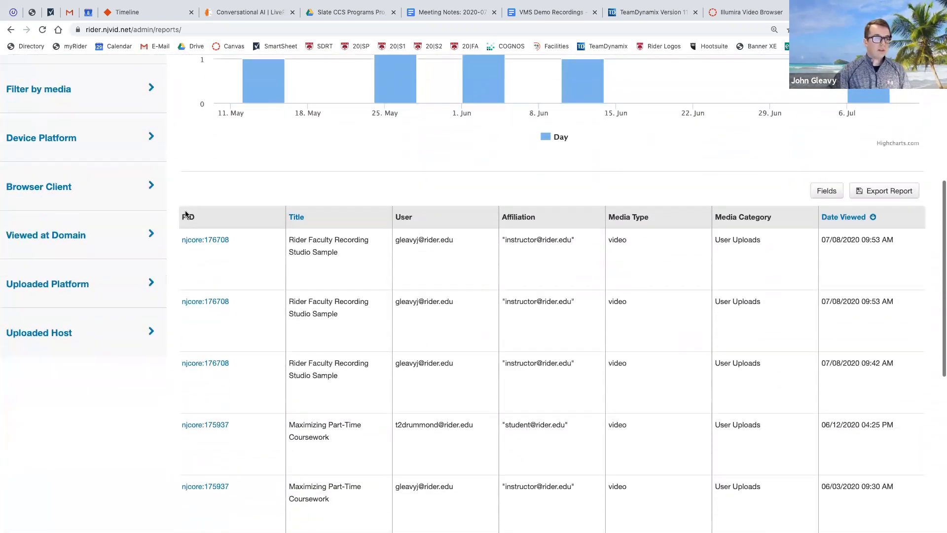
scroll(186, 213, "down", 1)
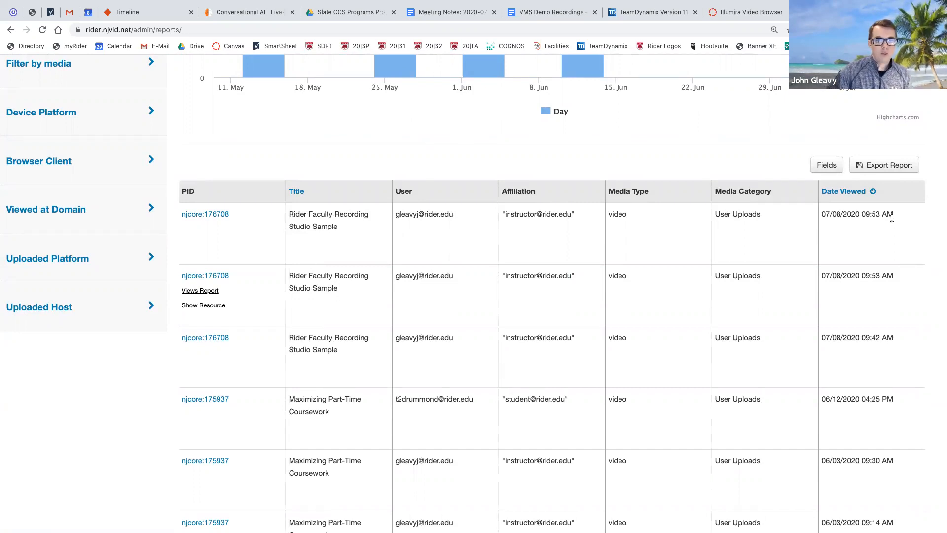
left_click_drag(905, 217, 821, 213)
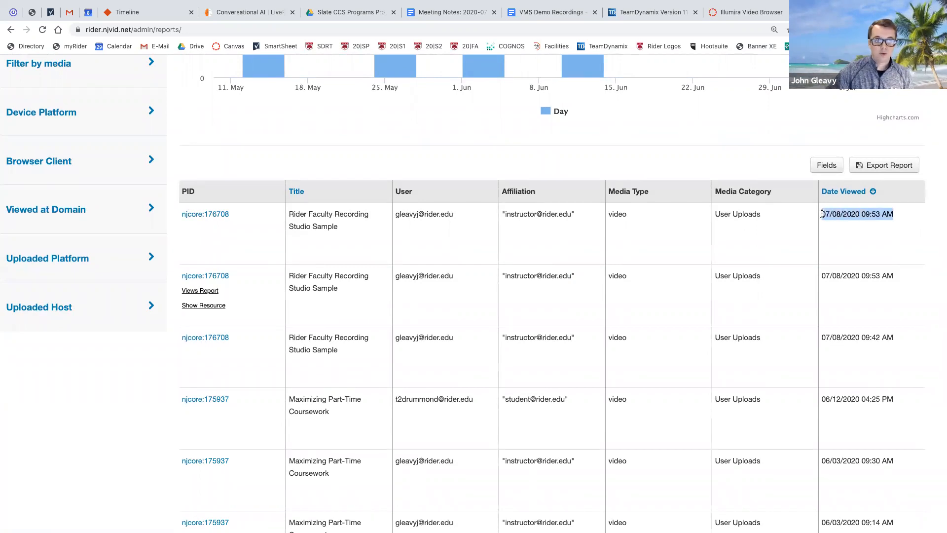
left_click_drag(454, 213, 397, 213)
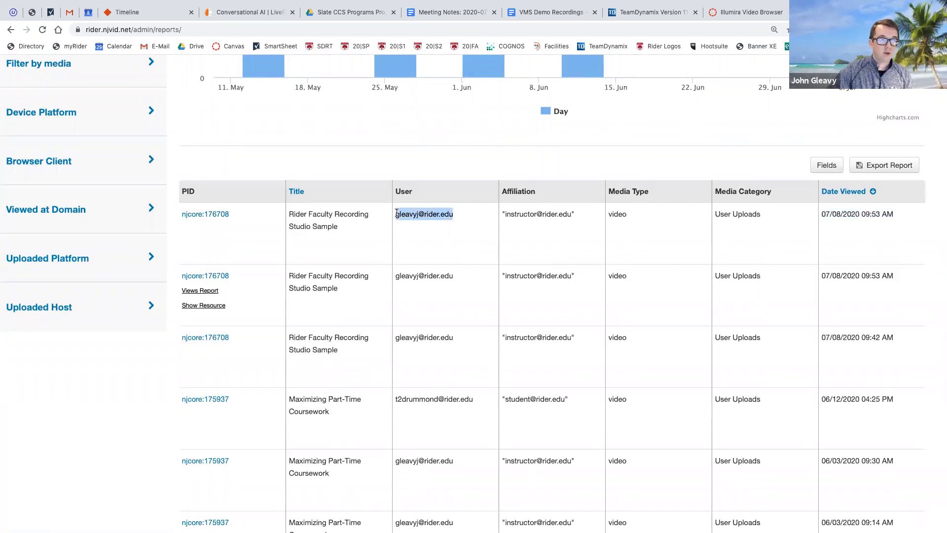
scroll(402, 217, "down", 2)
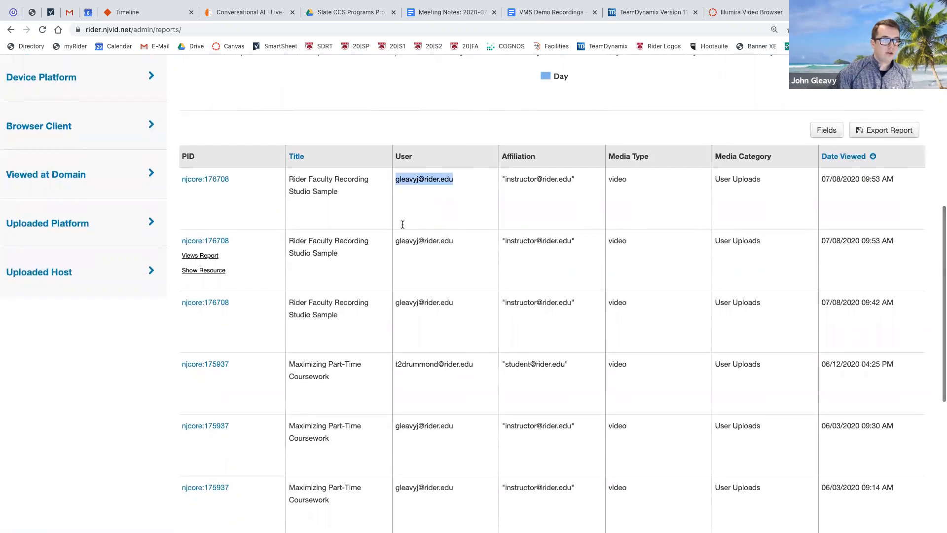
scroll(402, 224, "down", 1)
left_click(335, 373)
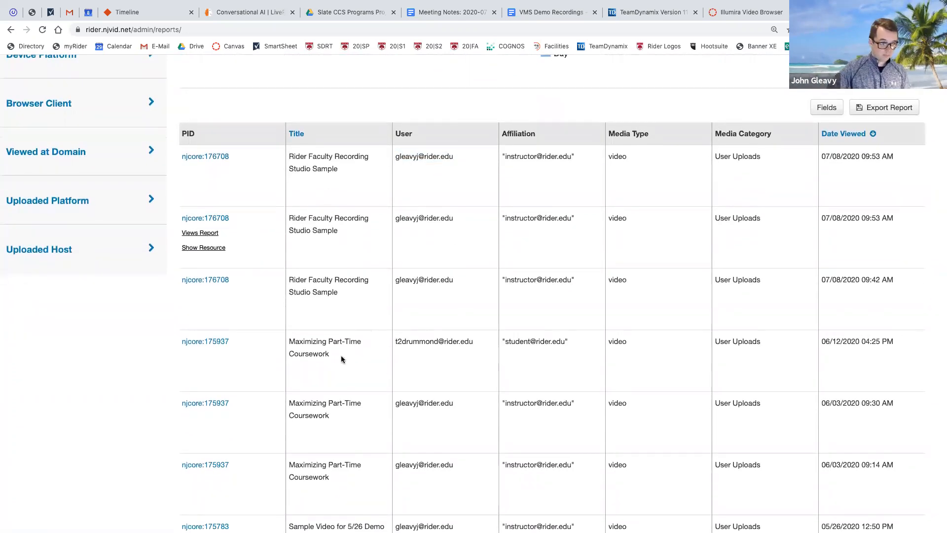
Select the Maximizing Part-Time Coursework title, its viewer and the first video title, then return to the top
left_click_drag(340, 358, 290, 340)
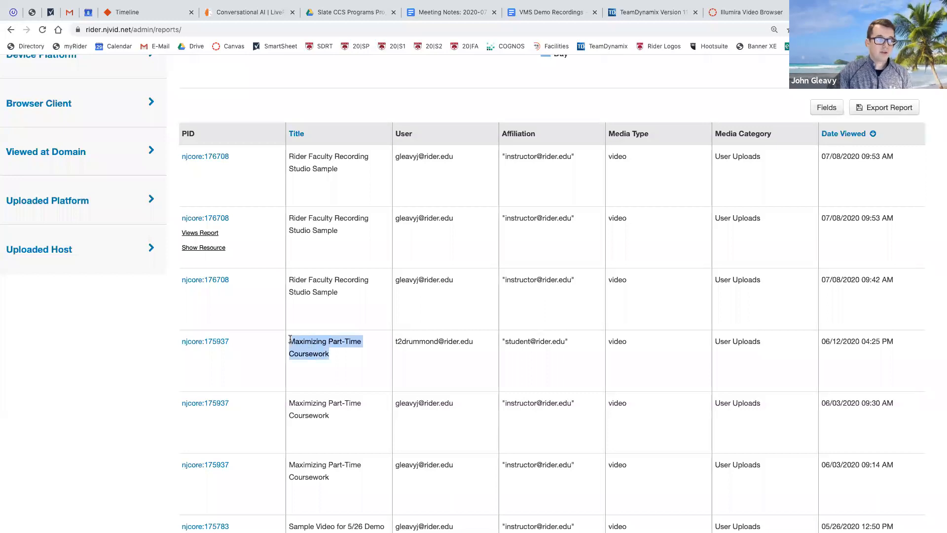
left_click_drag(505, 339, 397, 341)
left_click(400, 340)
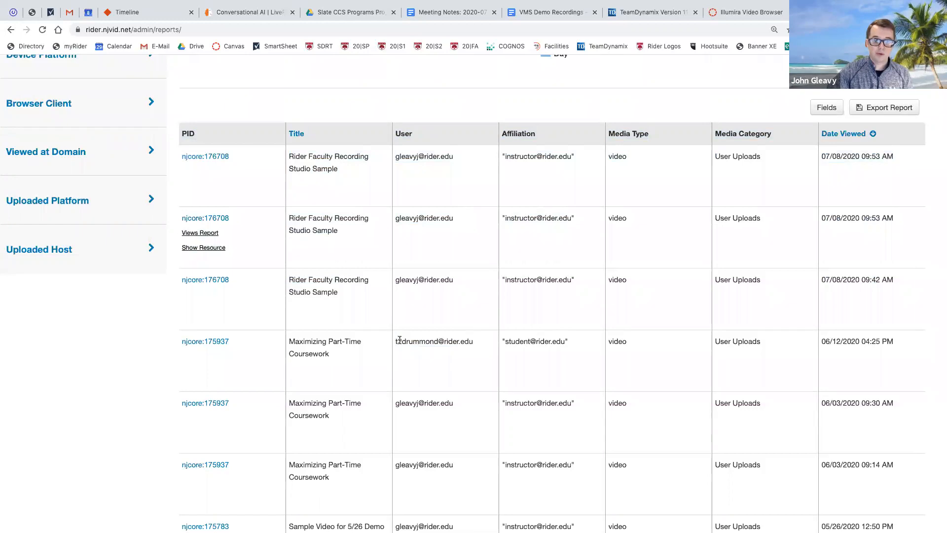
scroll(400, 340, "down", 6)
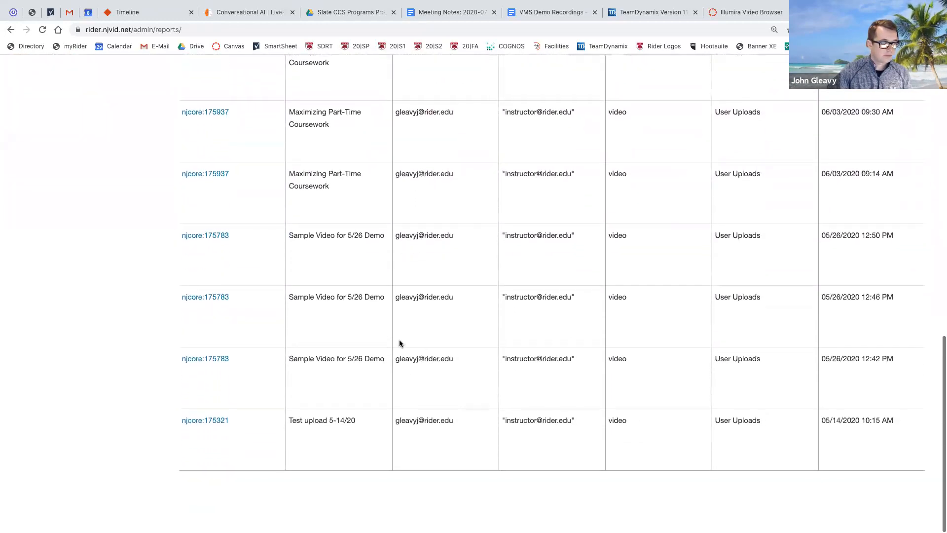
scroll(400, 344, "up", 12)
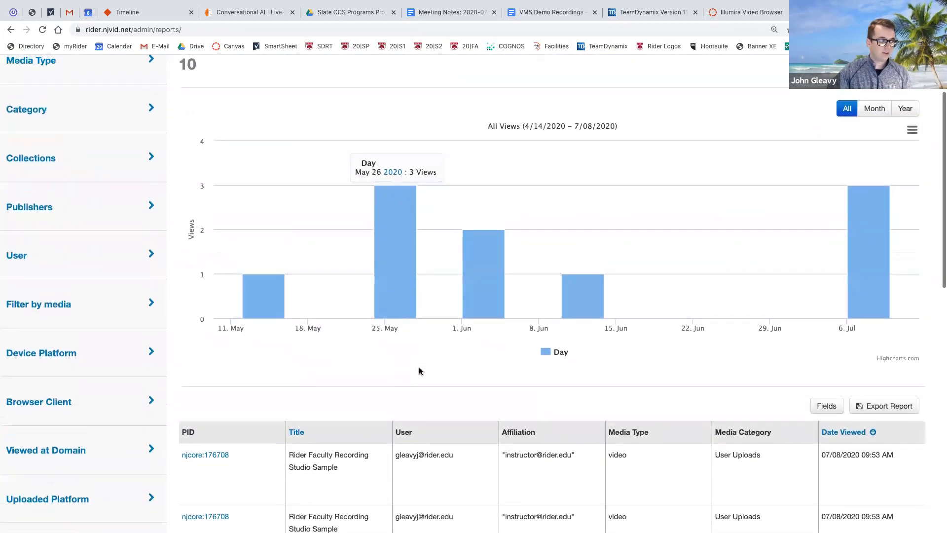
scroll(420, 371, "up", 1)
scroll(419, 371, "down", 2)
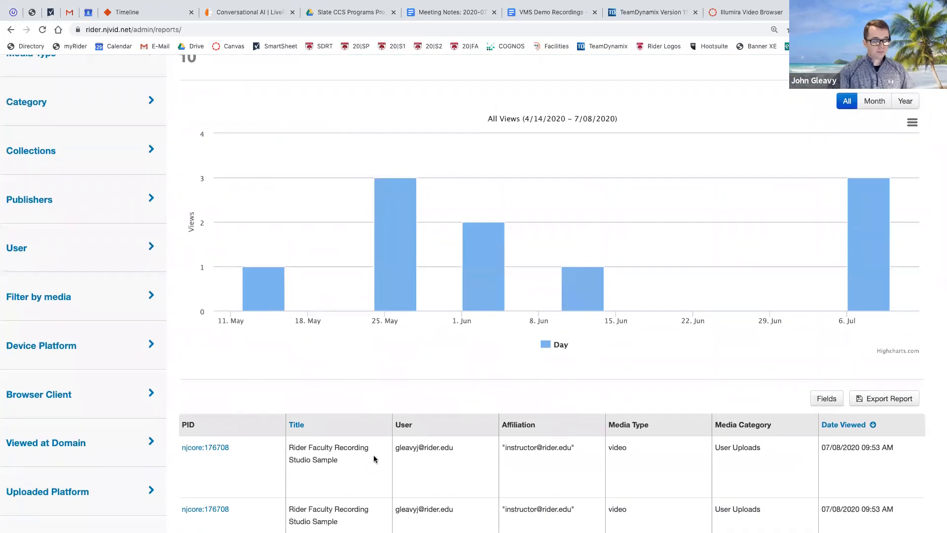
left_click_drag(343, 460, 291, 446)
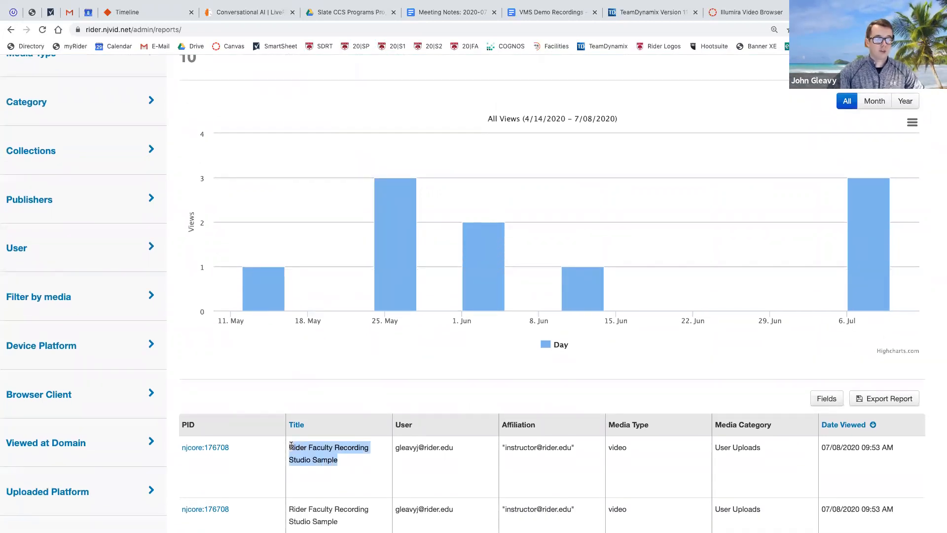
scroll(334, 444, "up", 2)
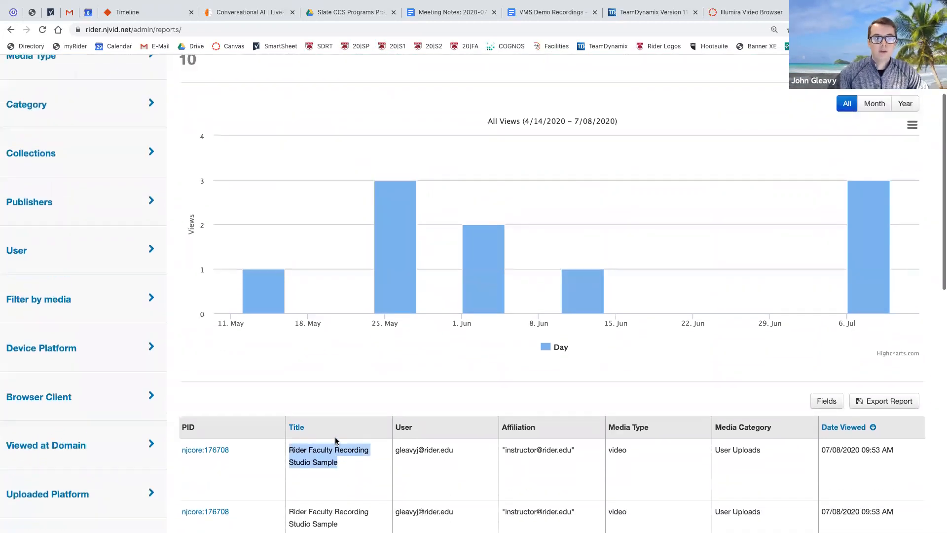
scroll(257, 223, "up", 2)
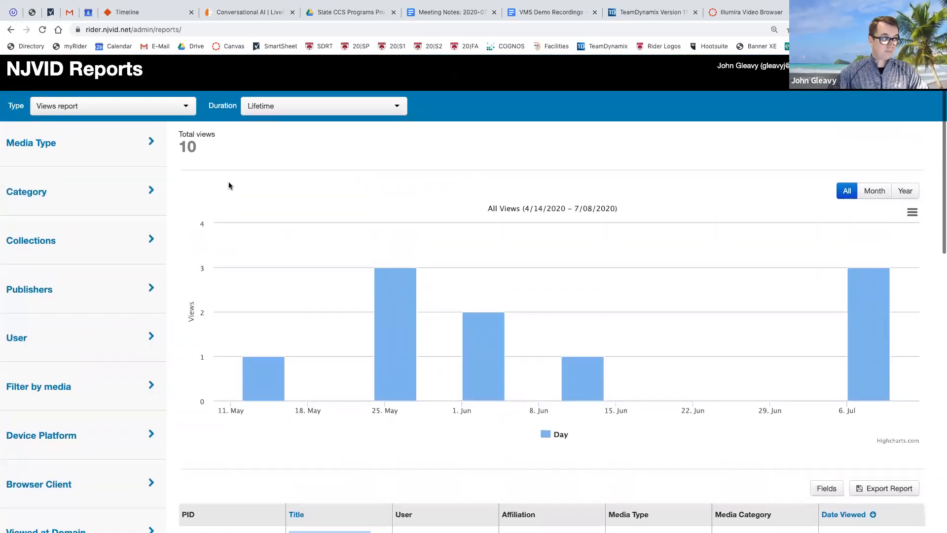
Set the views report duration to This week
left_click(122, 105)
left_click(264, 105)
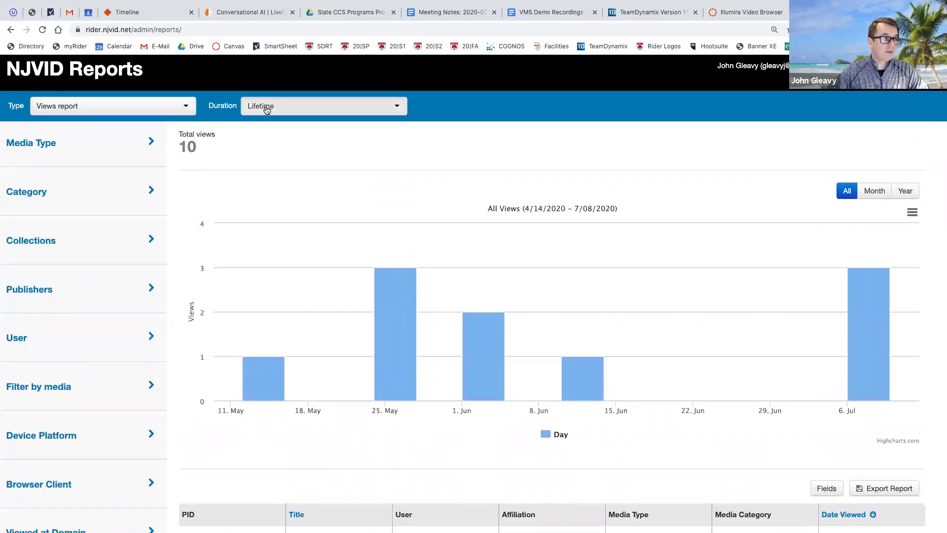
left_click(311, 202)
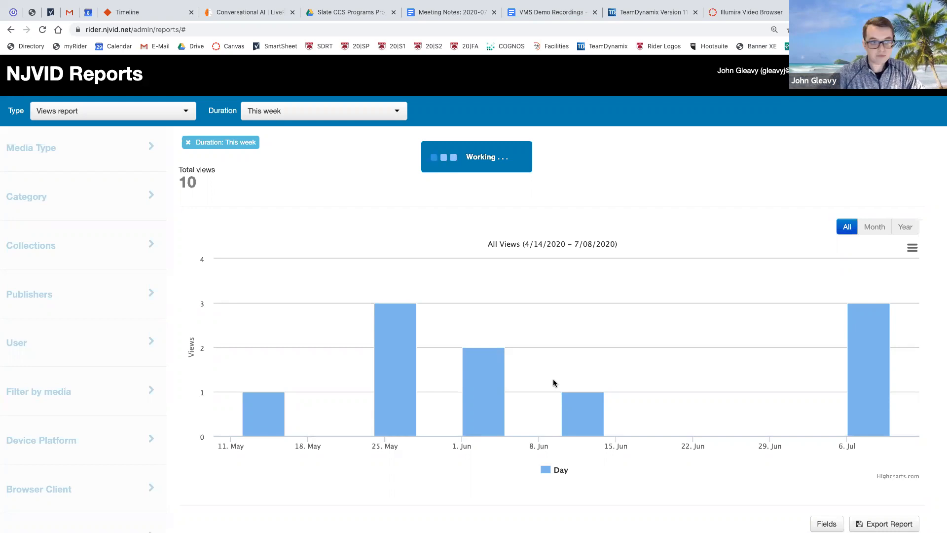
Review the weekly report, then return to the Canvas Illumira Video Browser tab
scroll(484, 271, "down", 5)
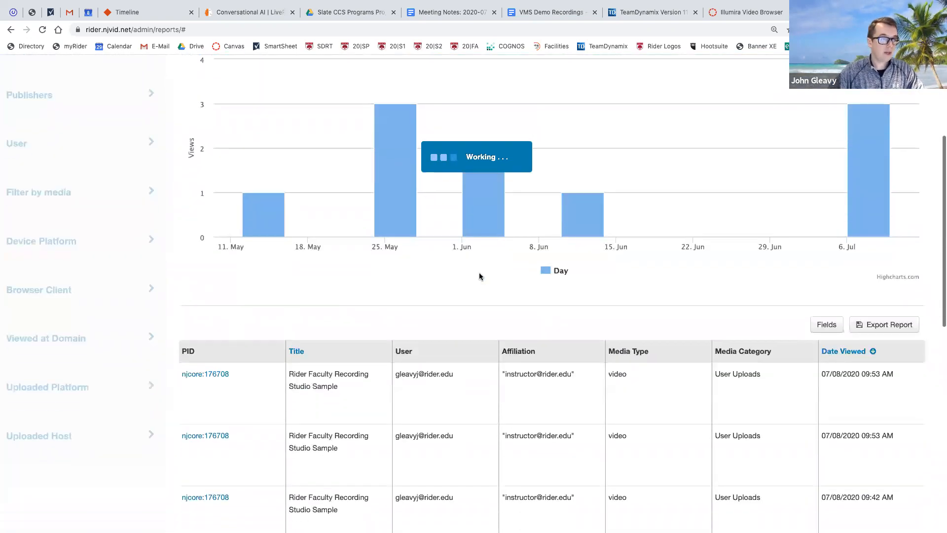
scroll(513, 169, "down", 3)
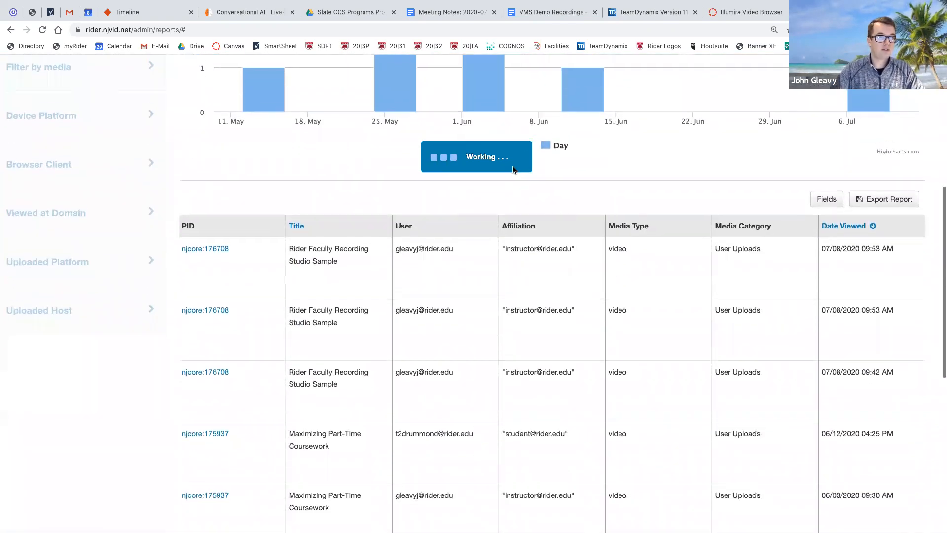
scroll(513, 169, "down", 1)
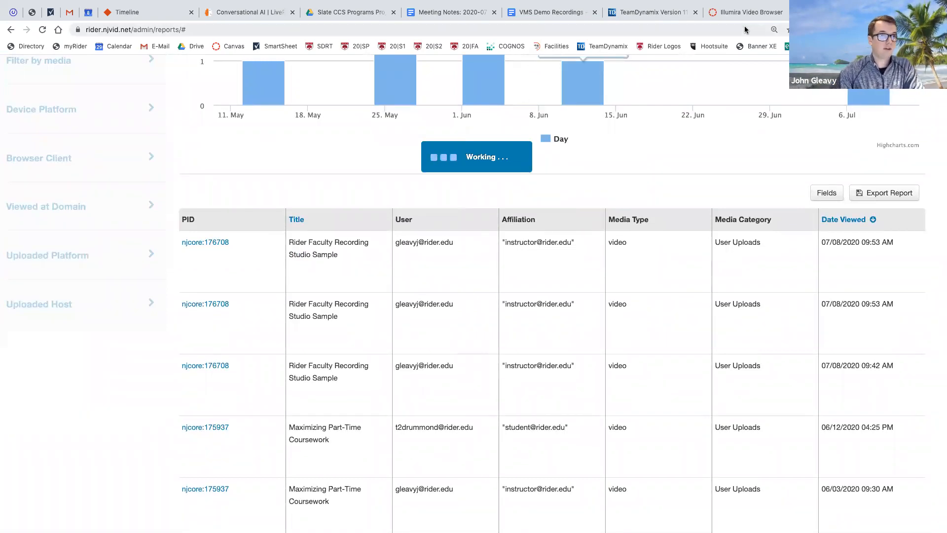
left_click(745, 10)
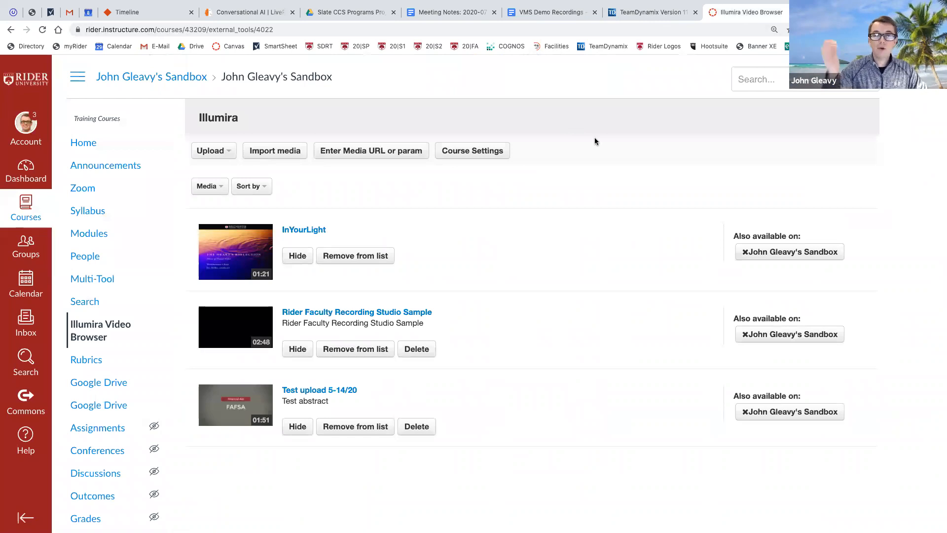
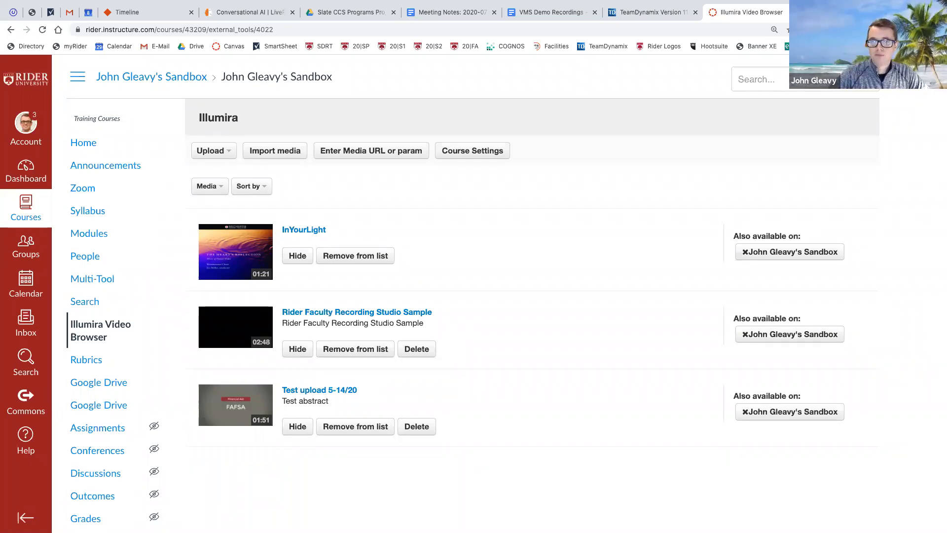
Switch to the sandbox course's Modules page from the course navigation
left_click(85, 236)
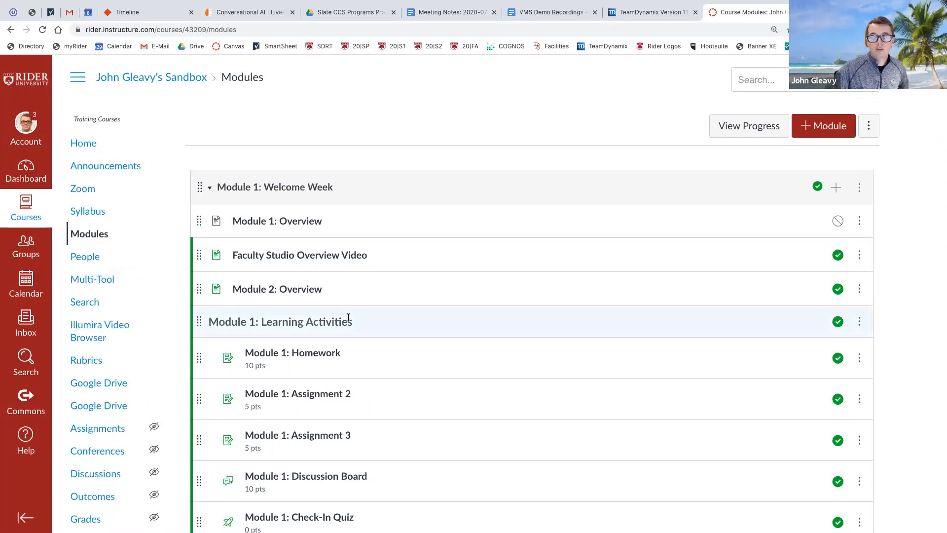
Publish Module 2 along with all of its items
scroll(347, 317, "down", 5)
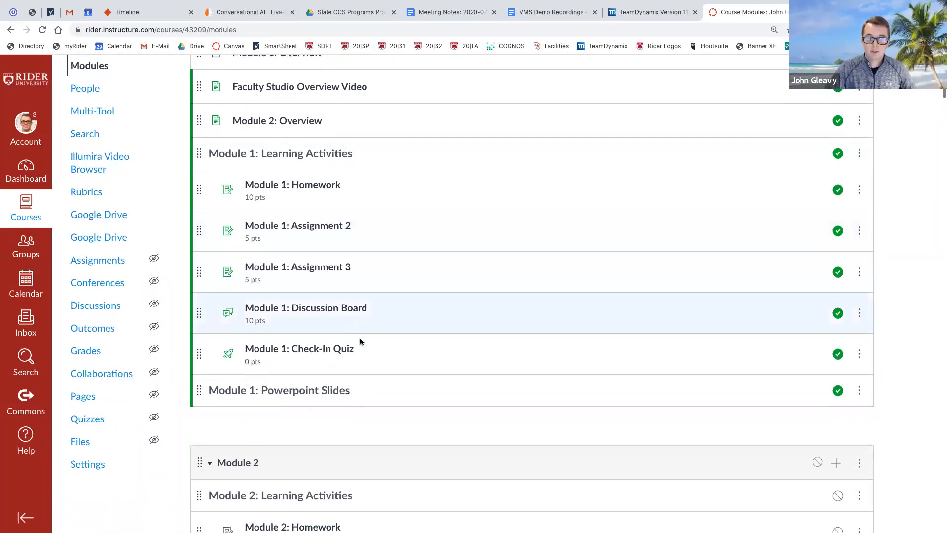
left_click(816, 461)
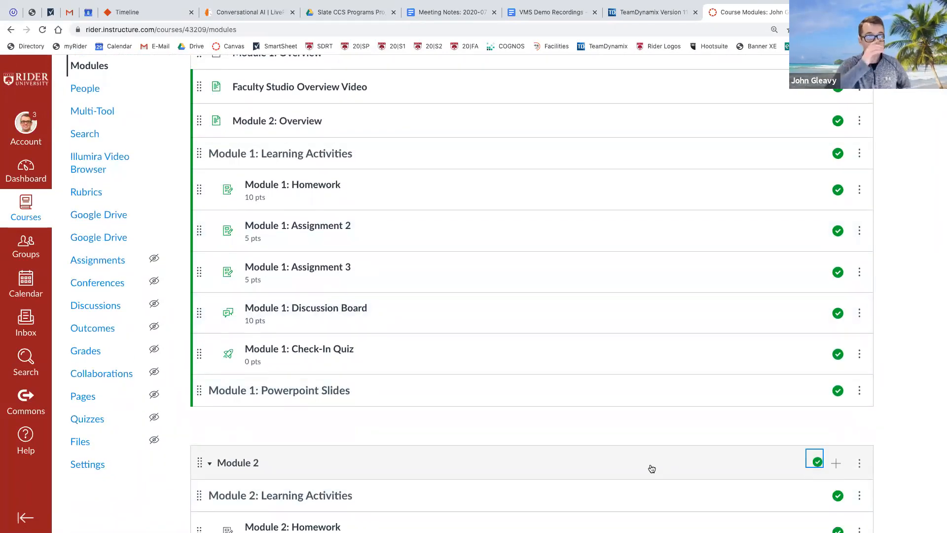
scroll(443, 319, "up", 2)
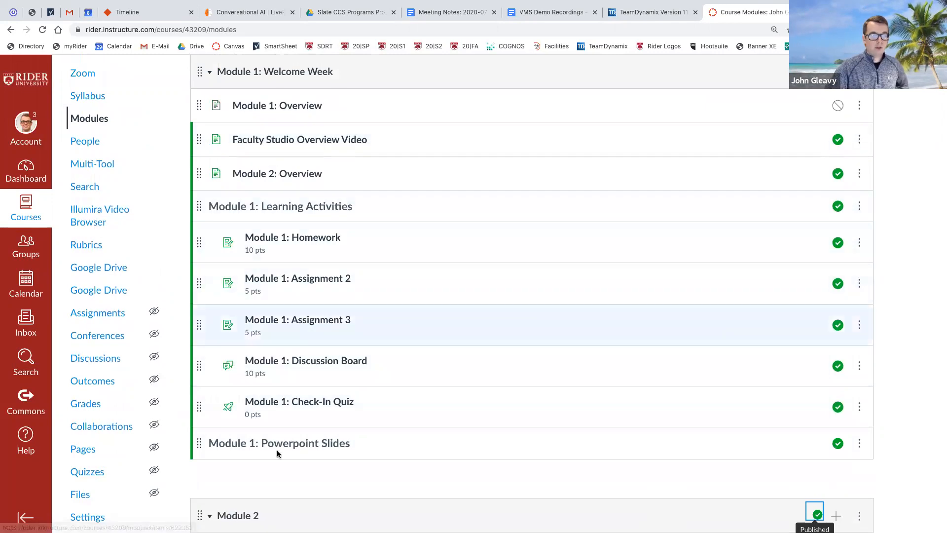
Bring up Module 2's options menu
scroll(277, 451, "down", 2)
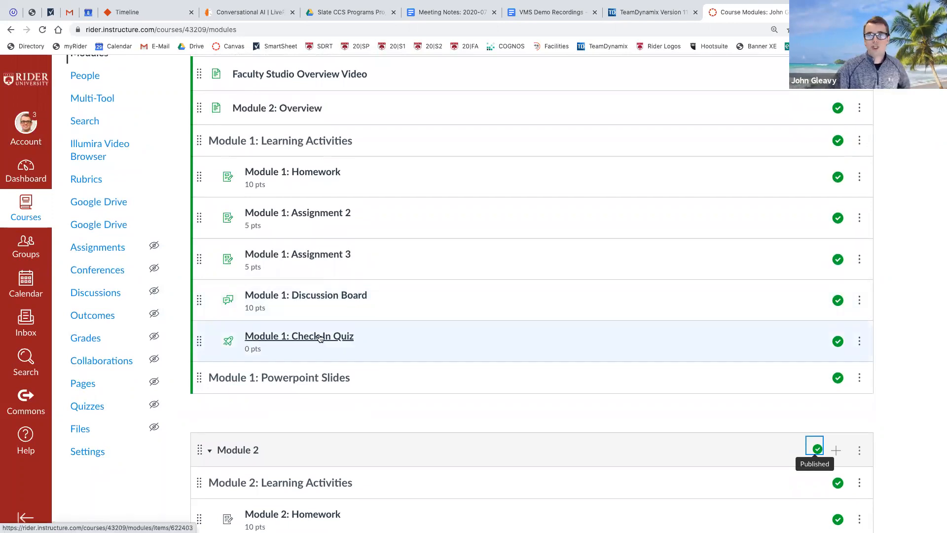
scroll(469, 420, "down", 4)
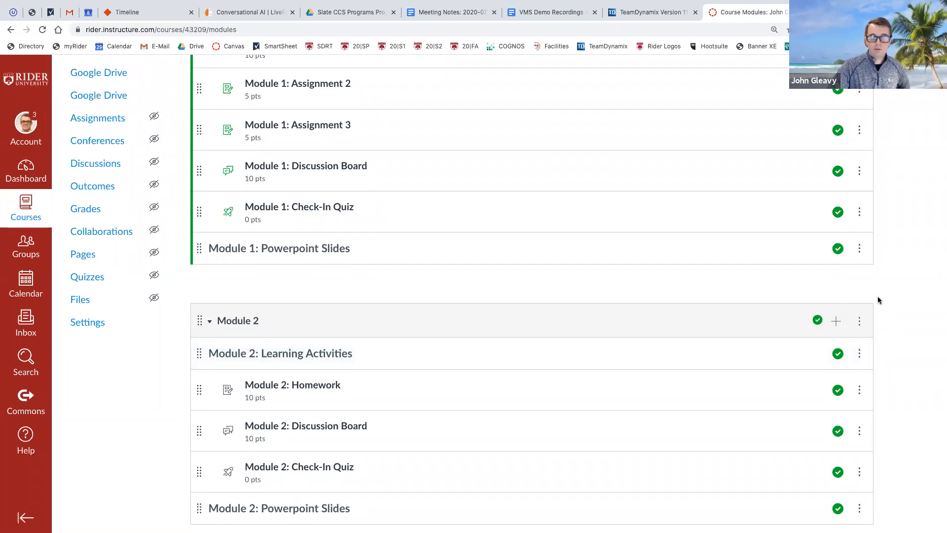
left_click(859, 324)
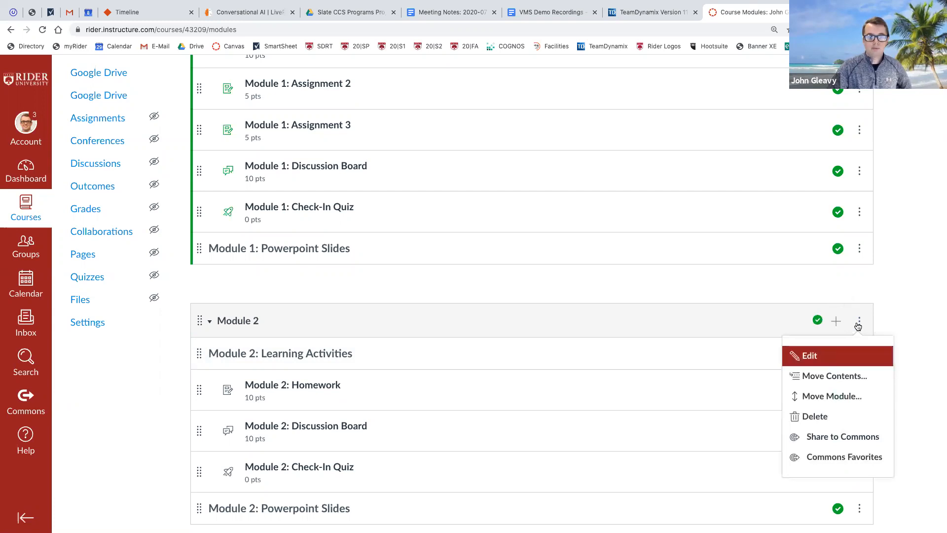
Edit Module 2 to add Module 1: Welcome Week as its prerequisite, without locking modules
left_click(817, 360)
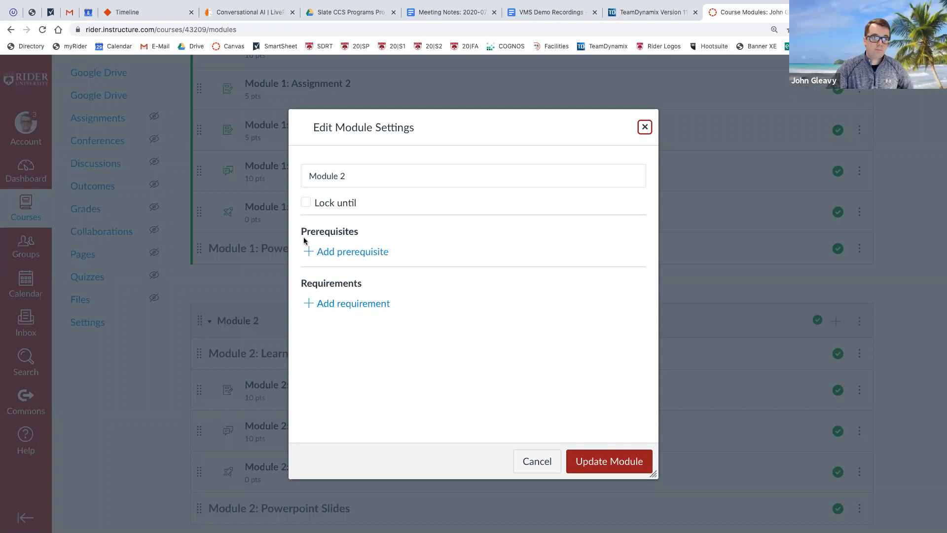
left_click(340, 256)
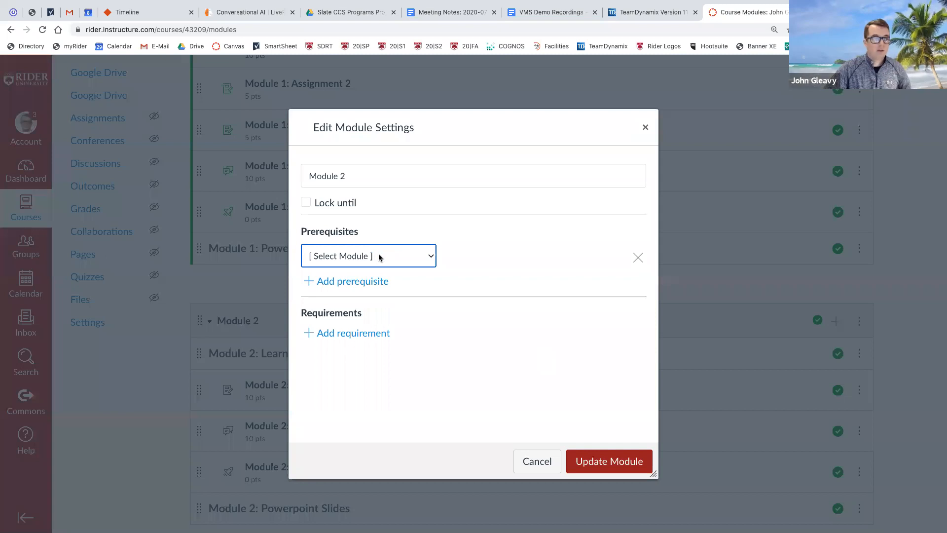
left_click(380, 257)
left_click(370, 266)
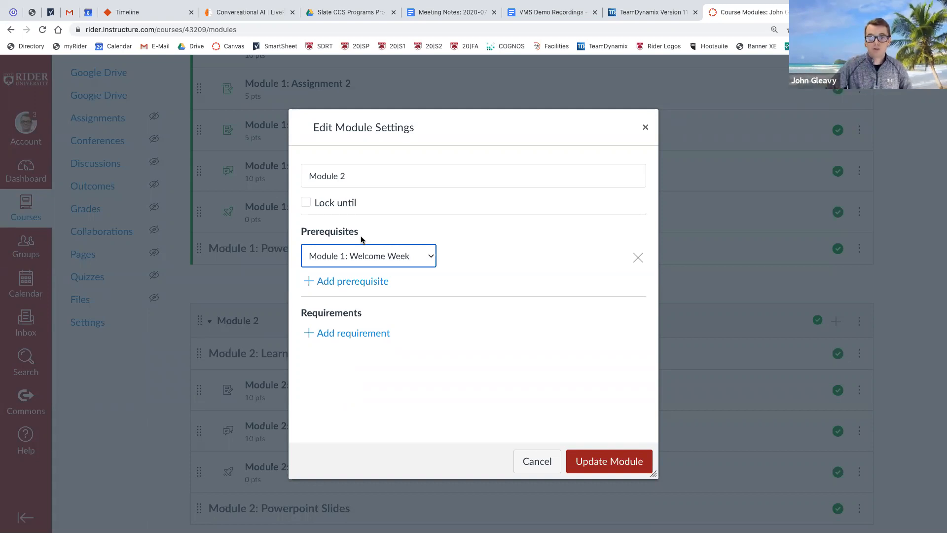
left_click(597, 463)
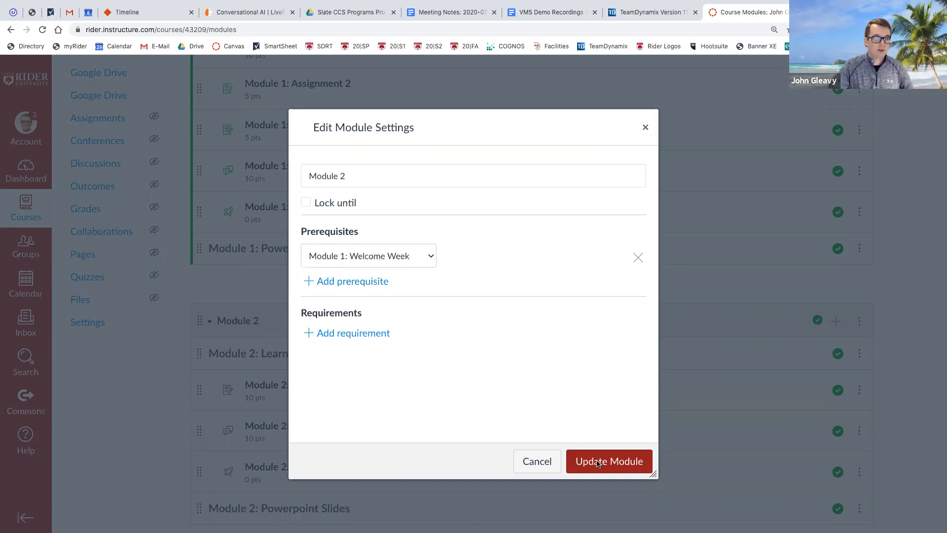
left_click(523, 376)
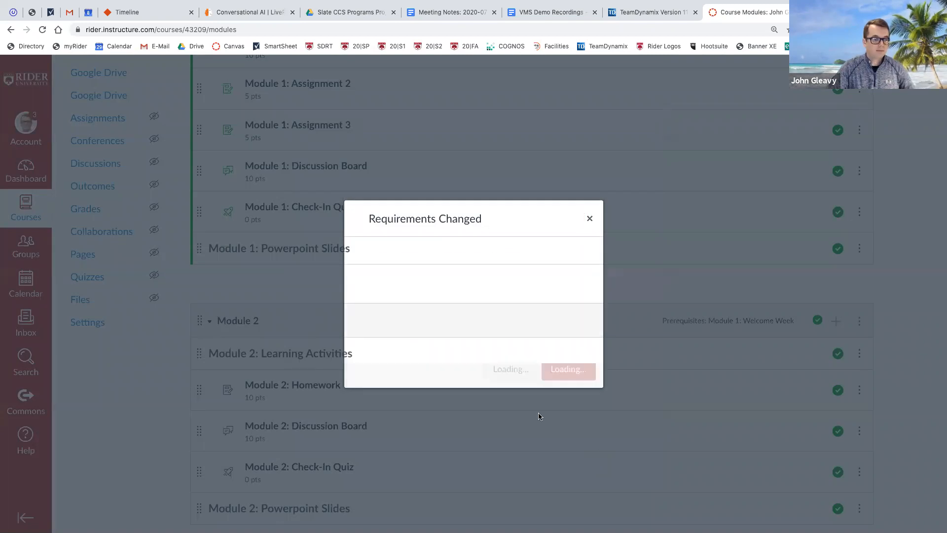
scroll(597, 395, "up", 5)
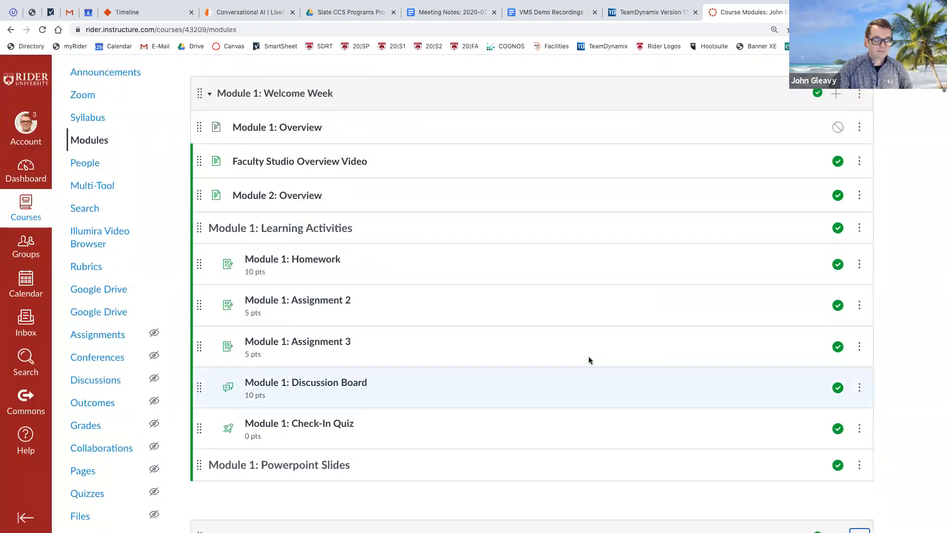
Edit Module 1: Welcome Week to require students to complete all requirements
scroll(589, 360, "up", 1)
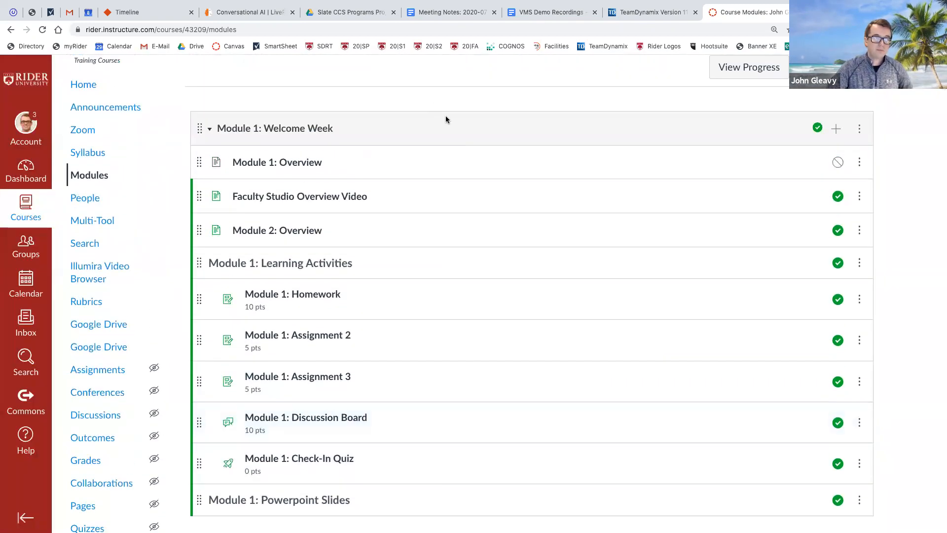
left_click(860, 131)
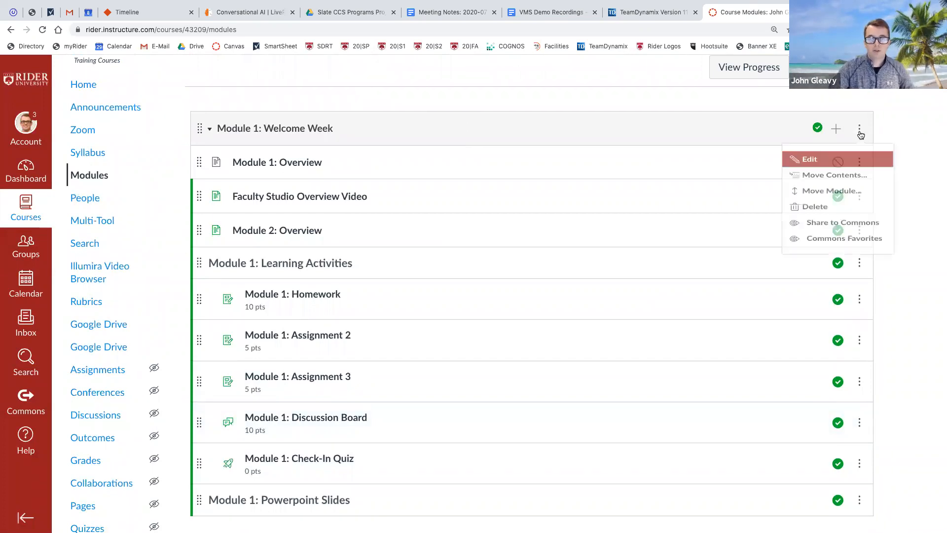
left_click(827, 164)
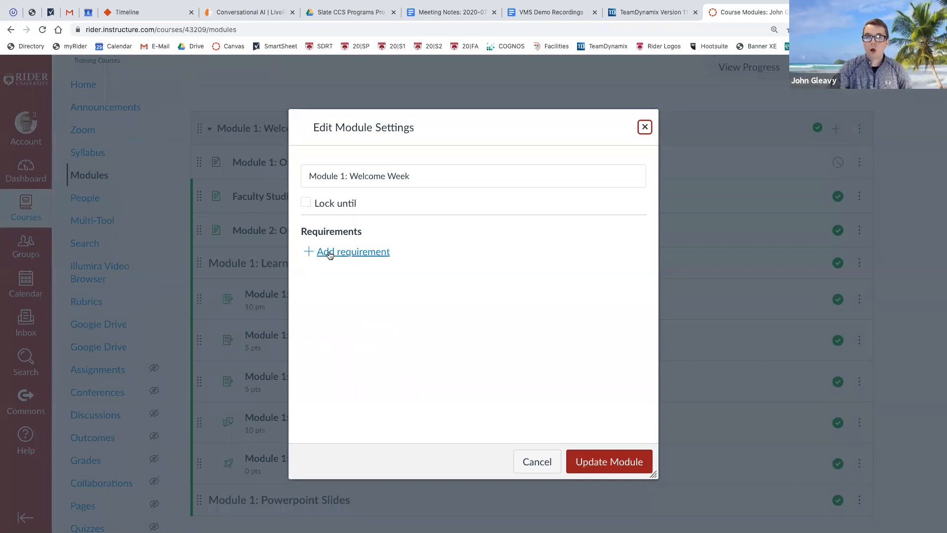
left_click(329, 253)
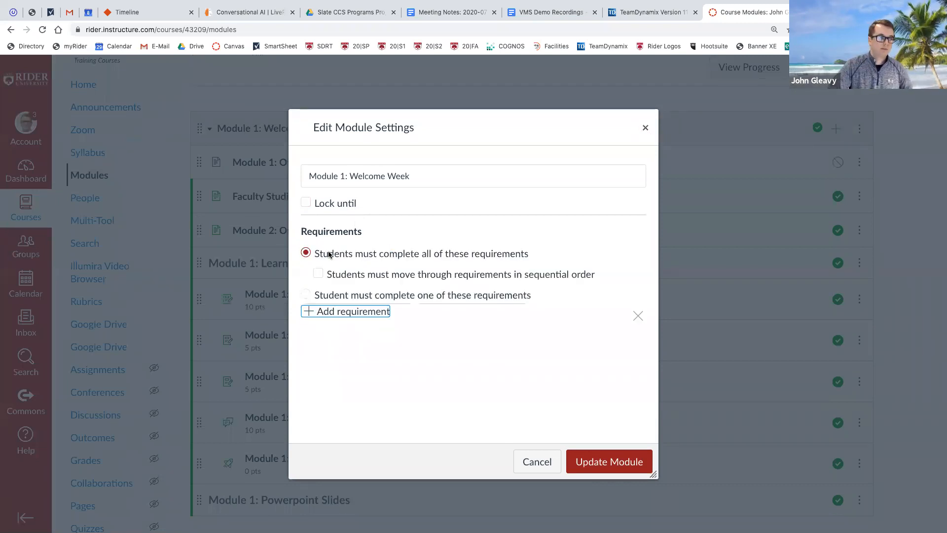
left_click(354, 295)
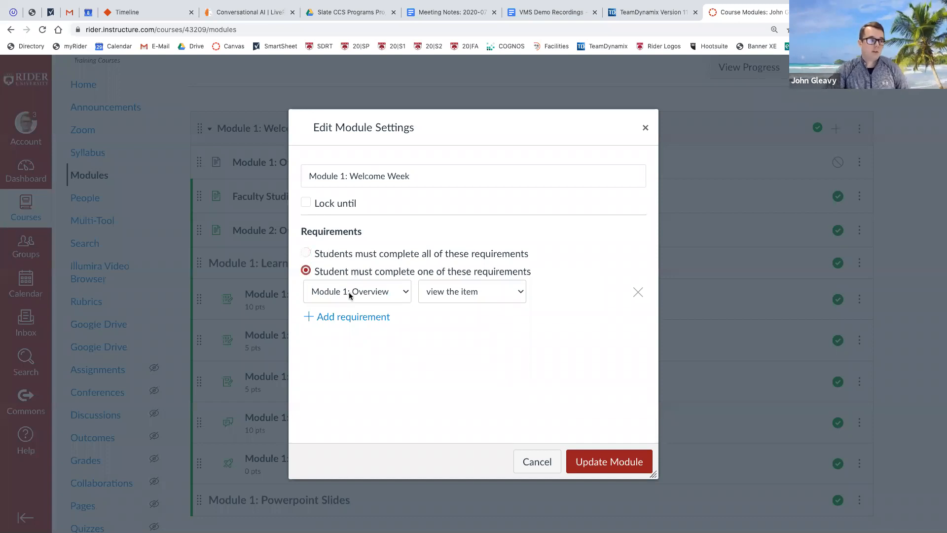
left_click(342, 255)
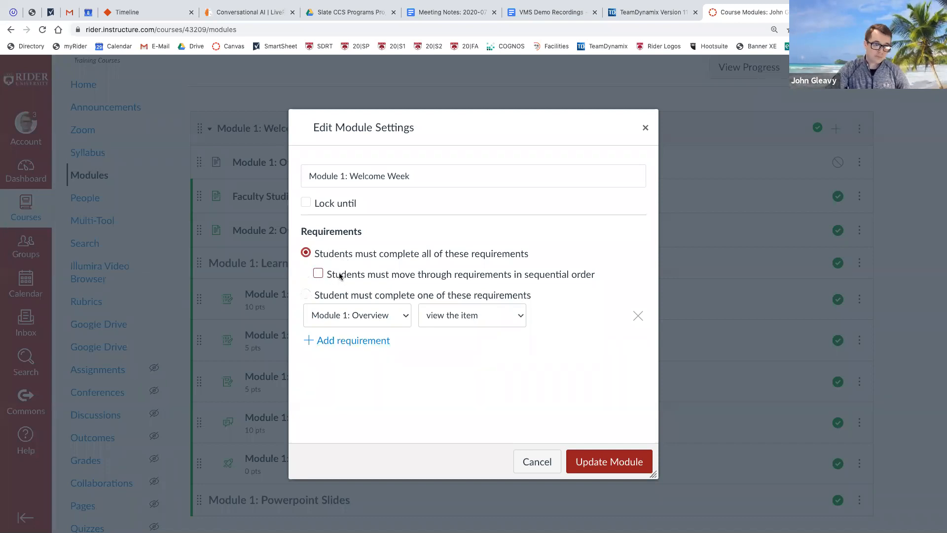
Add Faculty Studio Overview Video as a requirement students must view
left_click(353, 341)
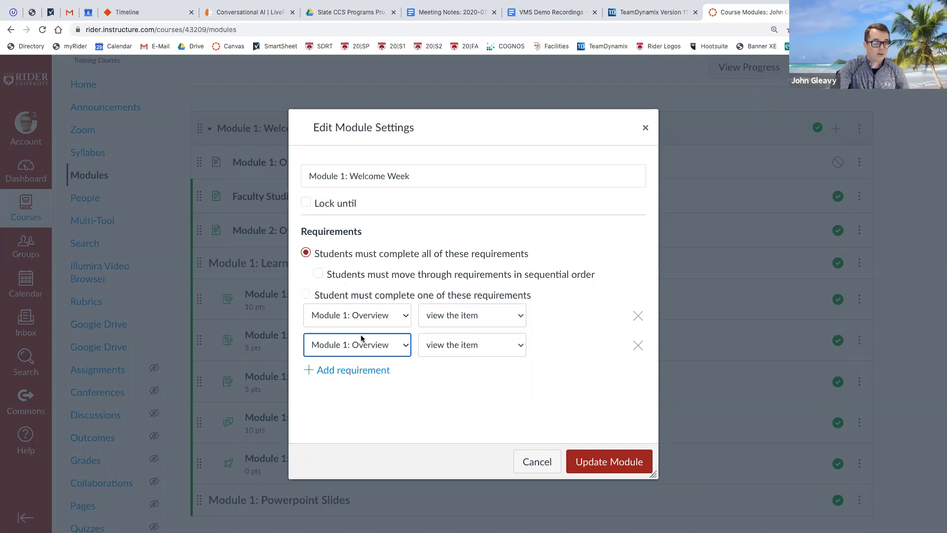
left_click(362, 318)
left_click(385, 307)
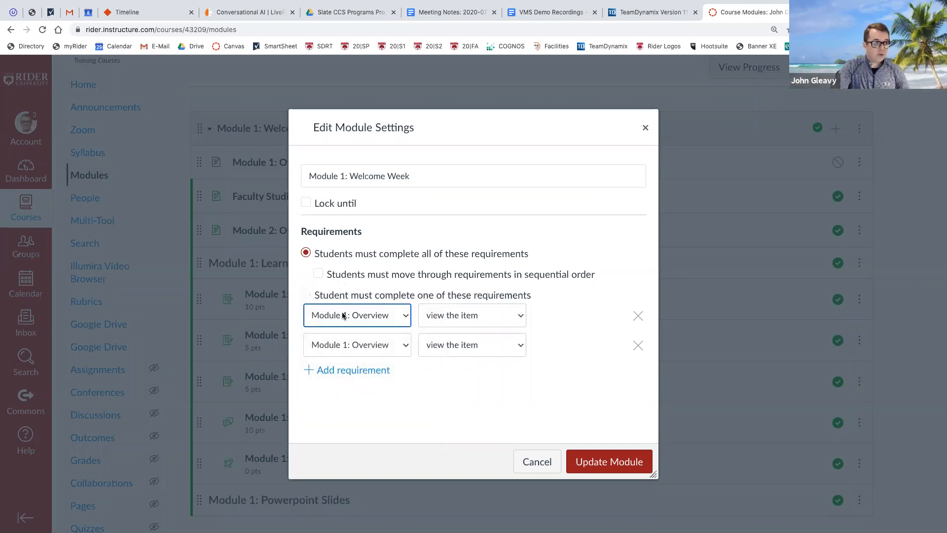
left_click(449, 318)
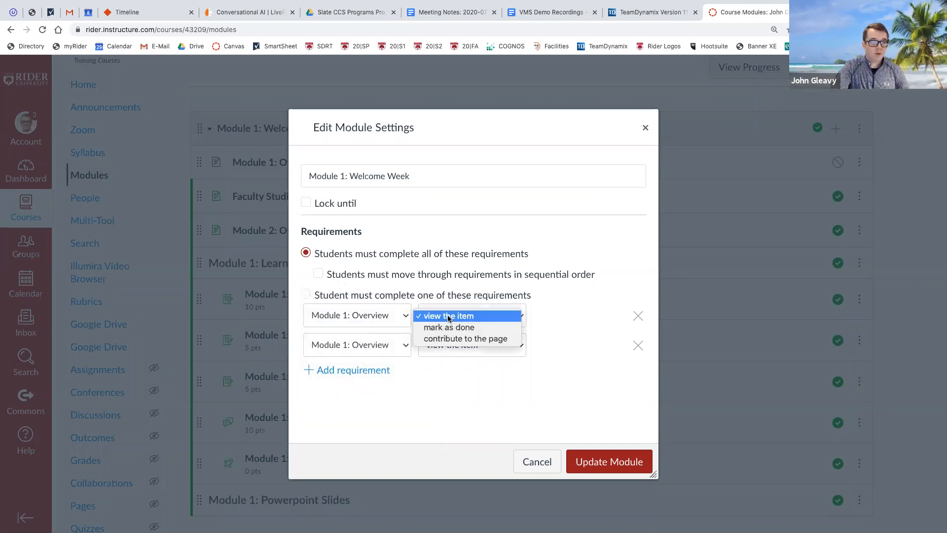
left_click(398, 318)
left_click(394, 316)
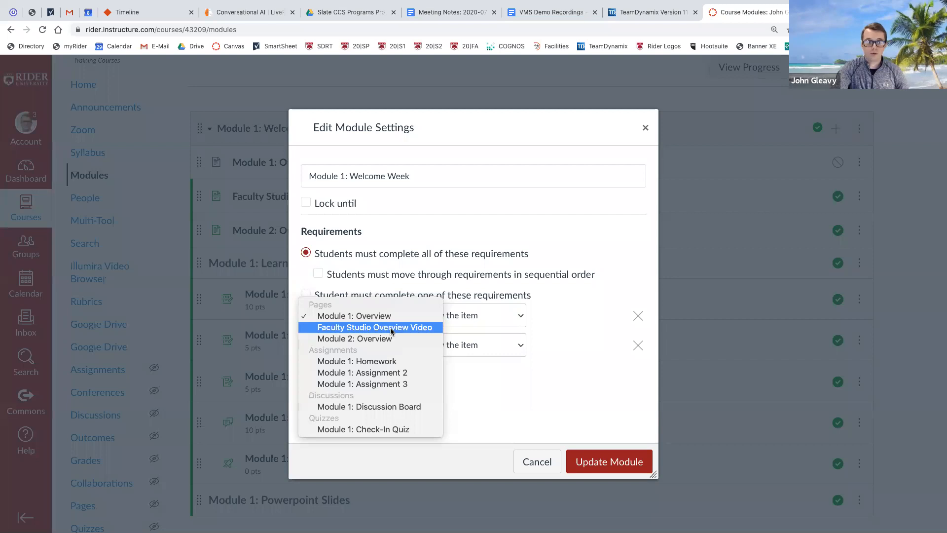
left_click(389, 327)
left_click(455, 320)
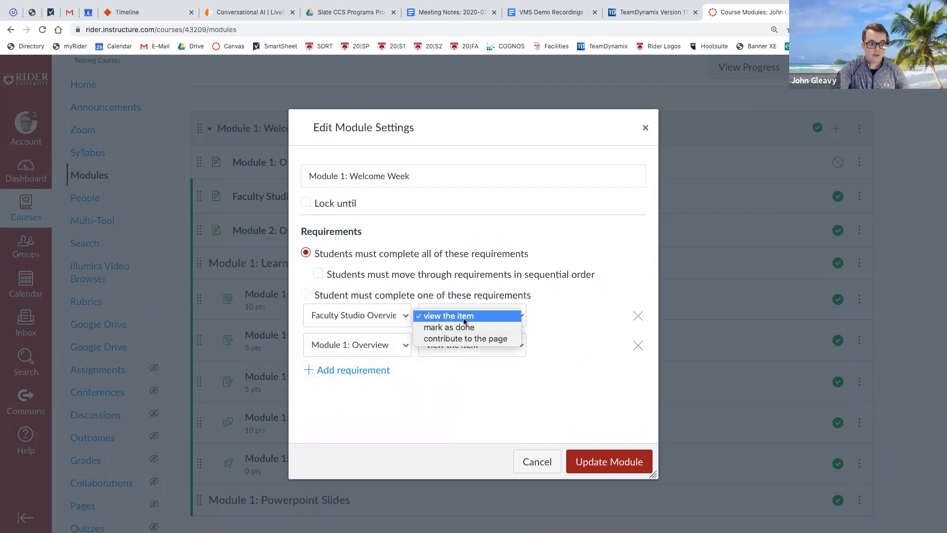
left_click(462, 319)
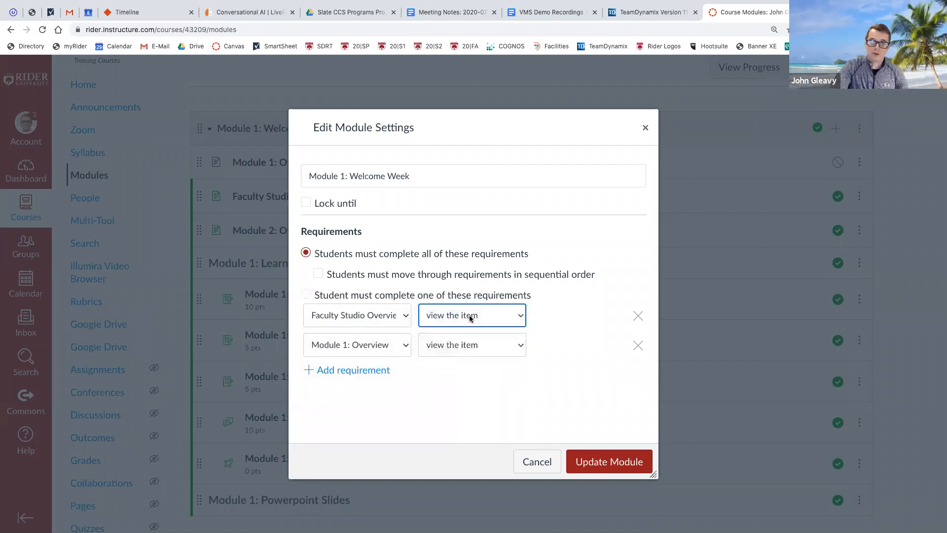
Require submitting Module 1: Check-In Quiz as the second requirement and save the module
left_click(400, 347)
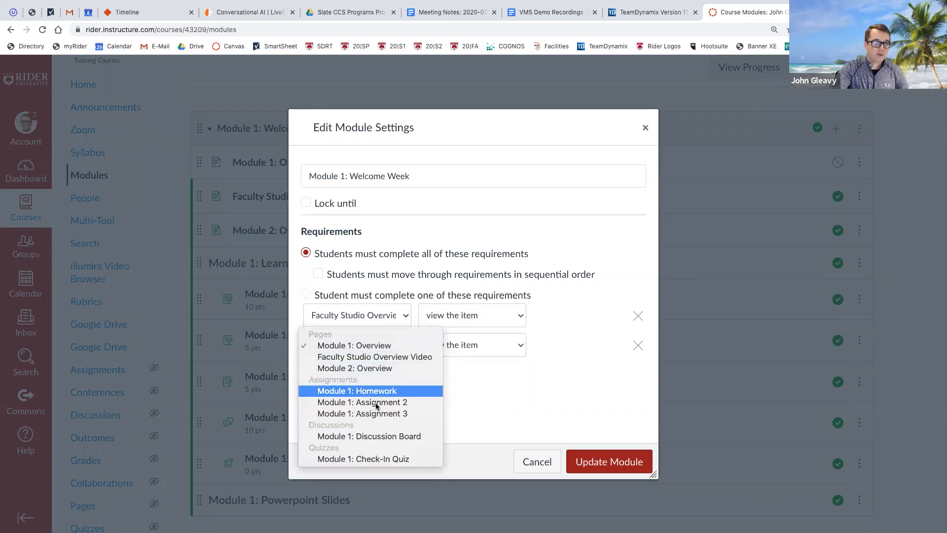
left_click(374, 459)
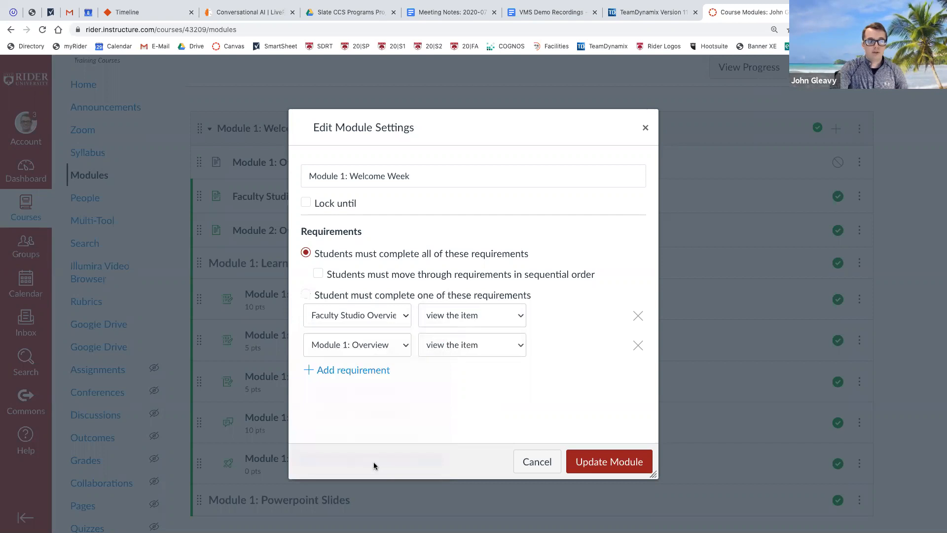
left_click(464, 346)
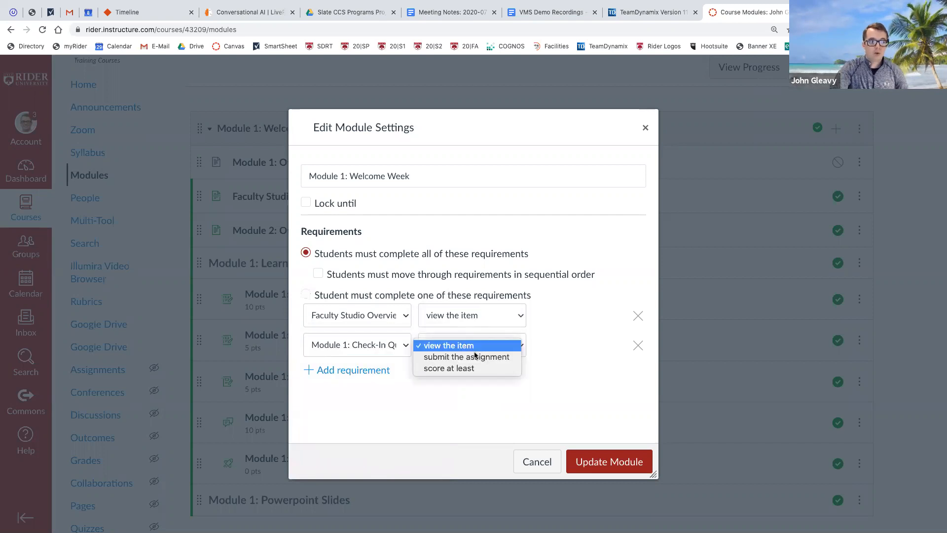
left_click(474, 358)
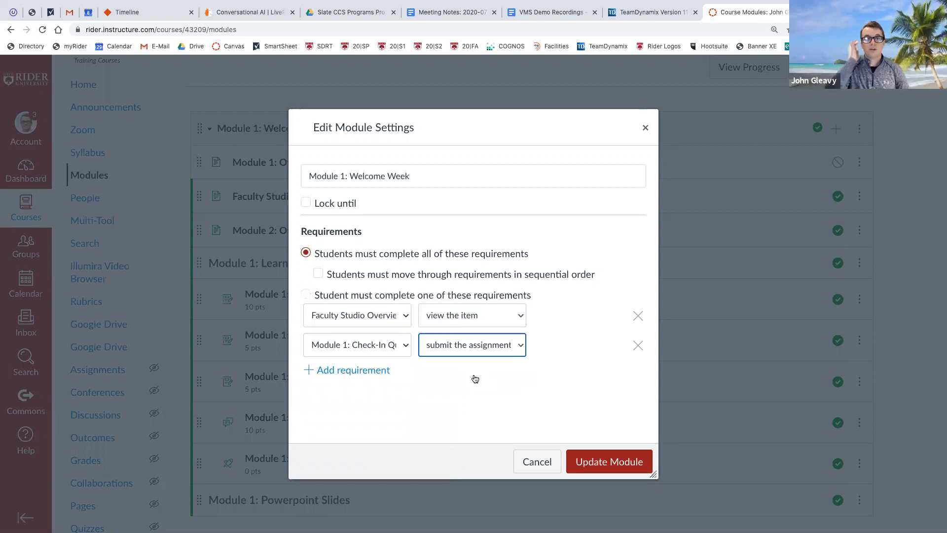
left_click(613, 463)
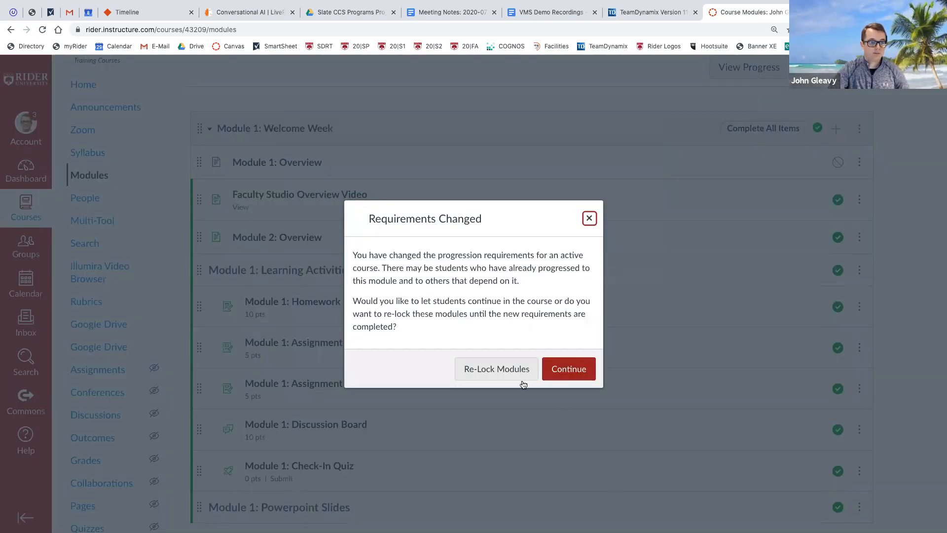
Dismiss the Requirements Changed prompt and highlight Module 2's Welcome Week prerequisite line
left_click(508, 371)
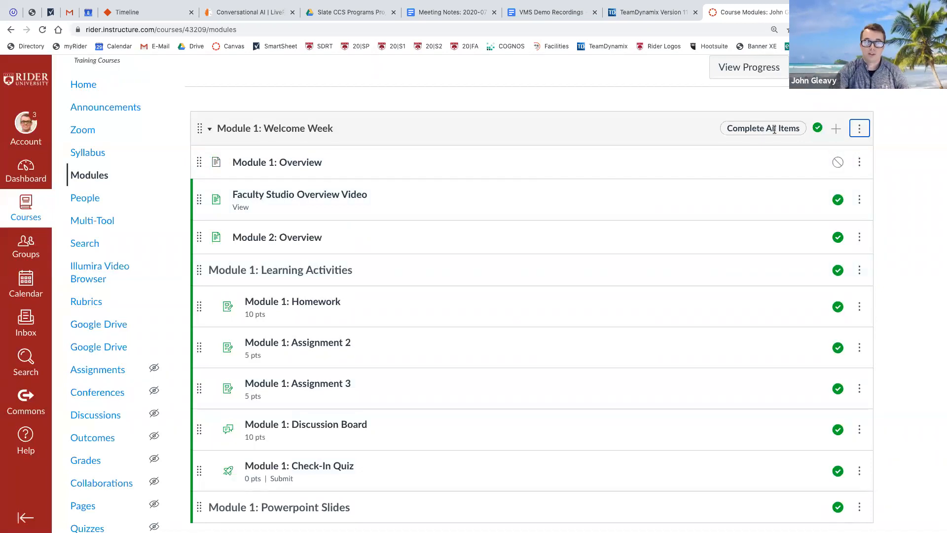
scroll(771, 138, "down", 5)
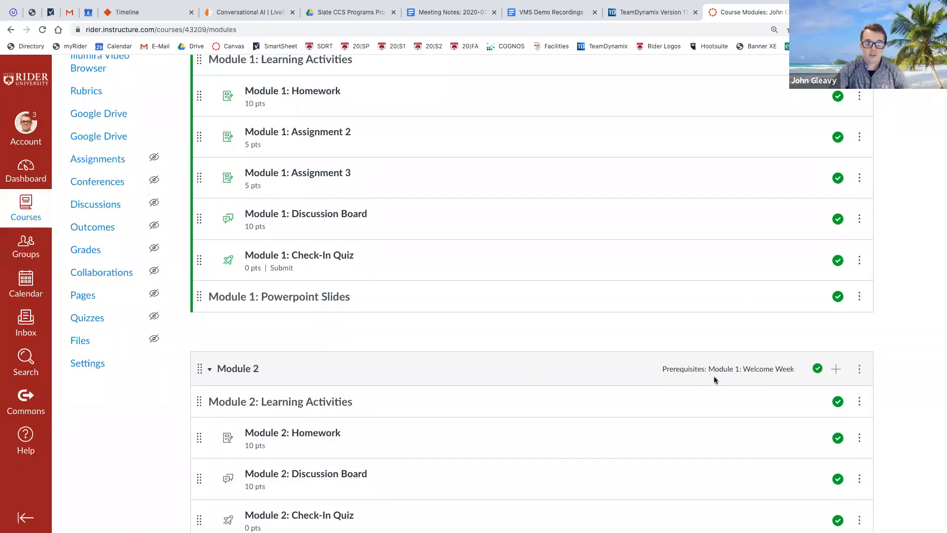
left_click_drag(662, 370, 792, 365)
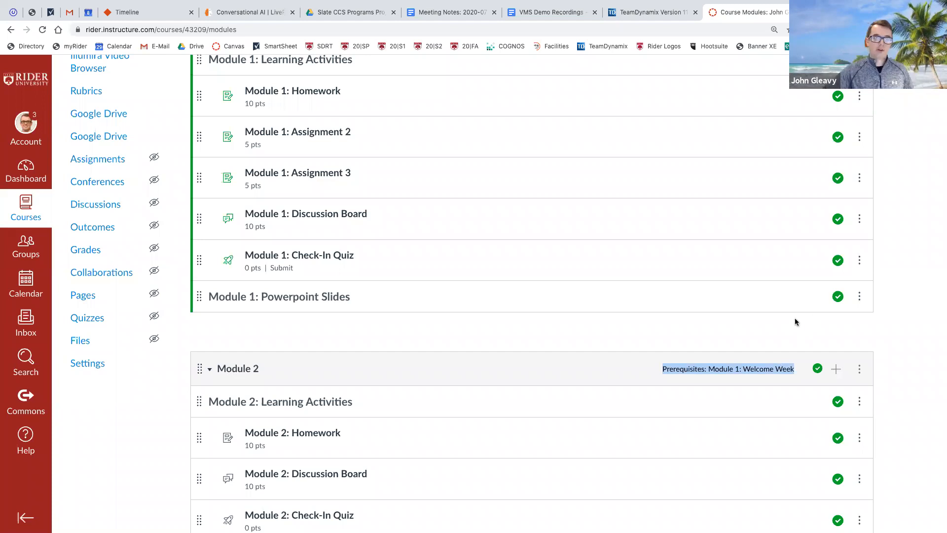
left_click(725, 350)
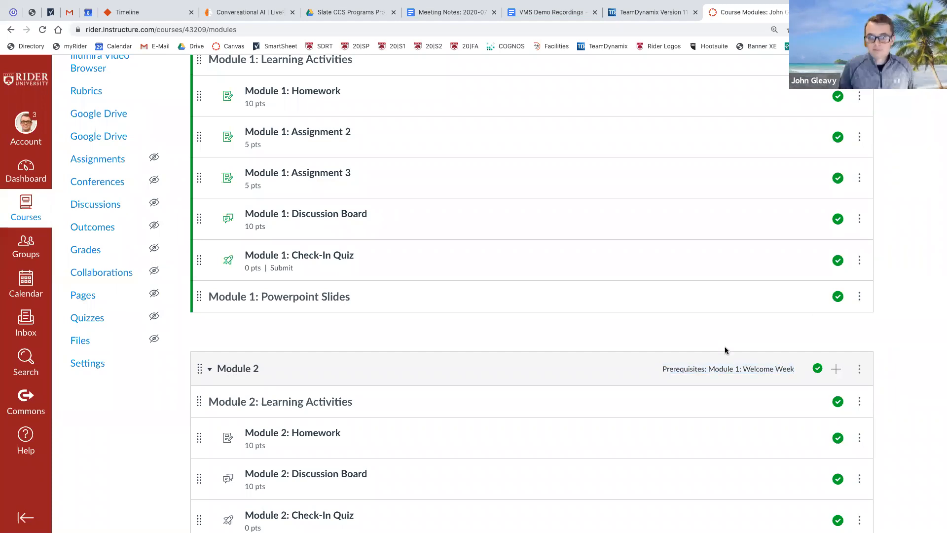